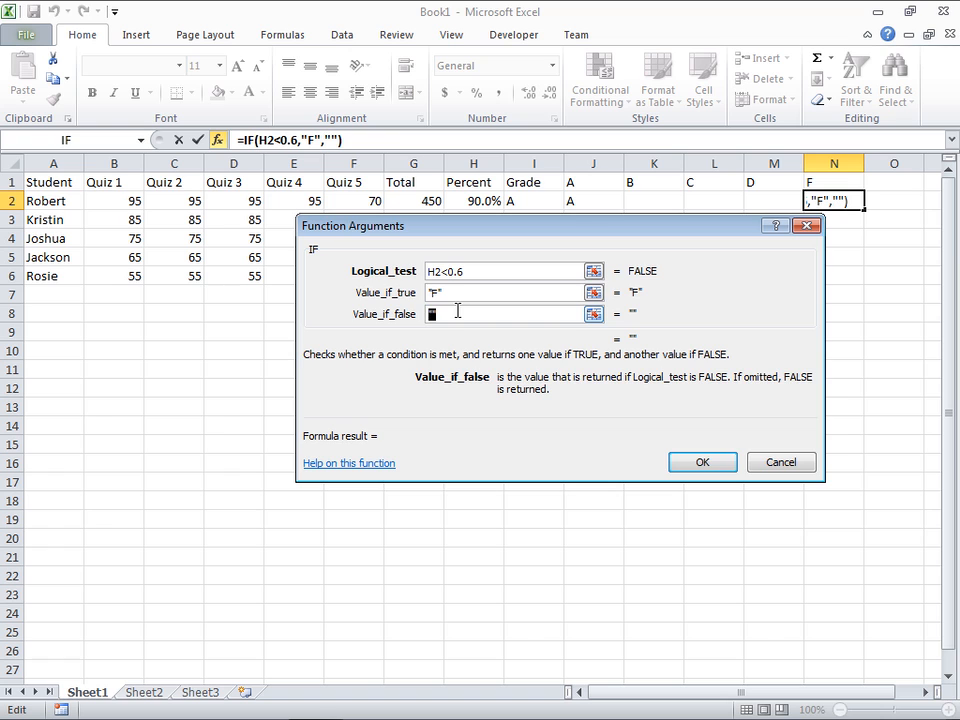
# Step: Commit the formula =IF(H2<0.6,"F","") in N2 and compare it with the A formula in J2 and the percentage in H2
pyautogui.click(703, 463)
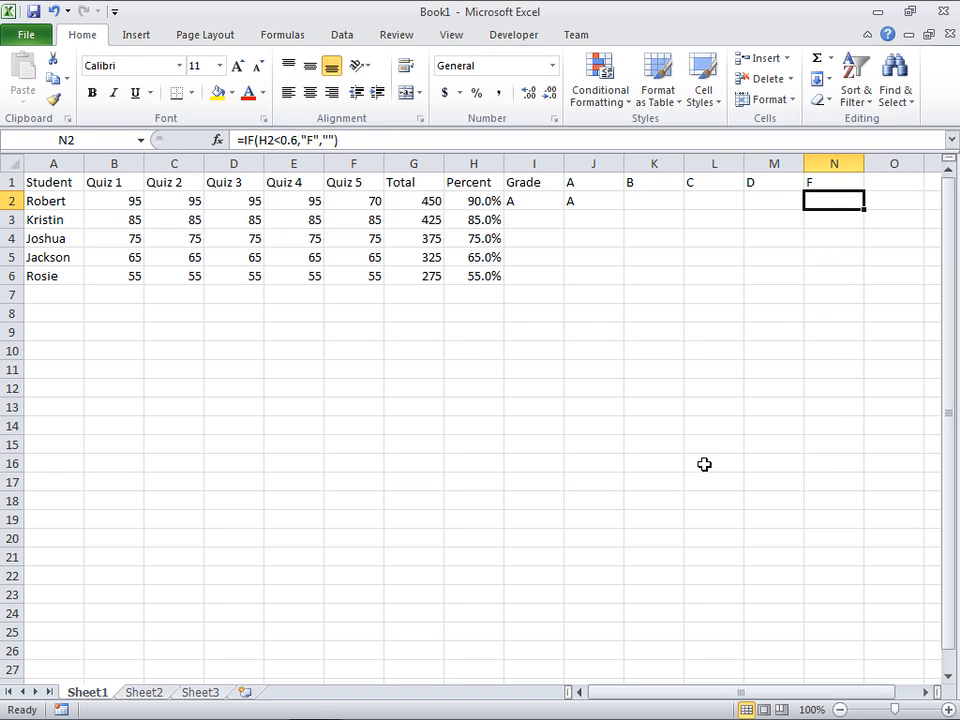
pyautogui.click(593, 202)
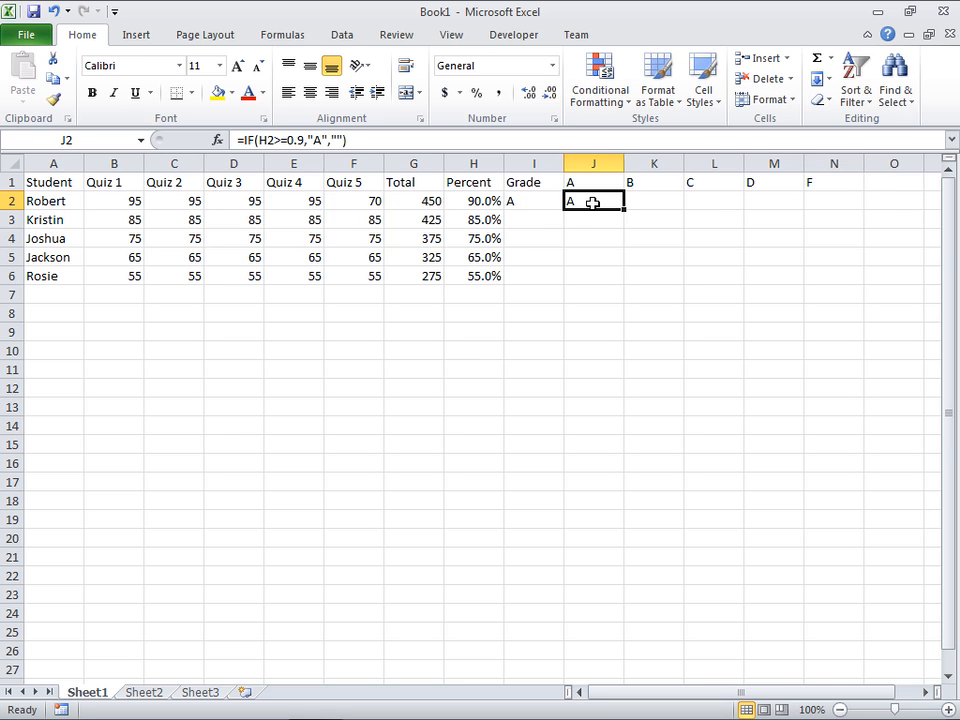
pyautogui.click(826, 201)
pyautogui.click(483, 204)
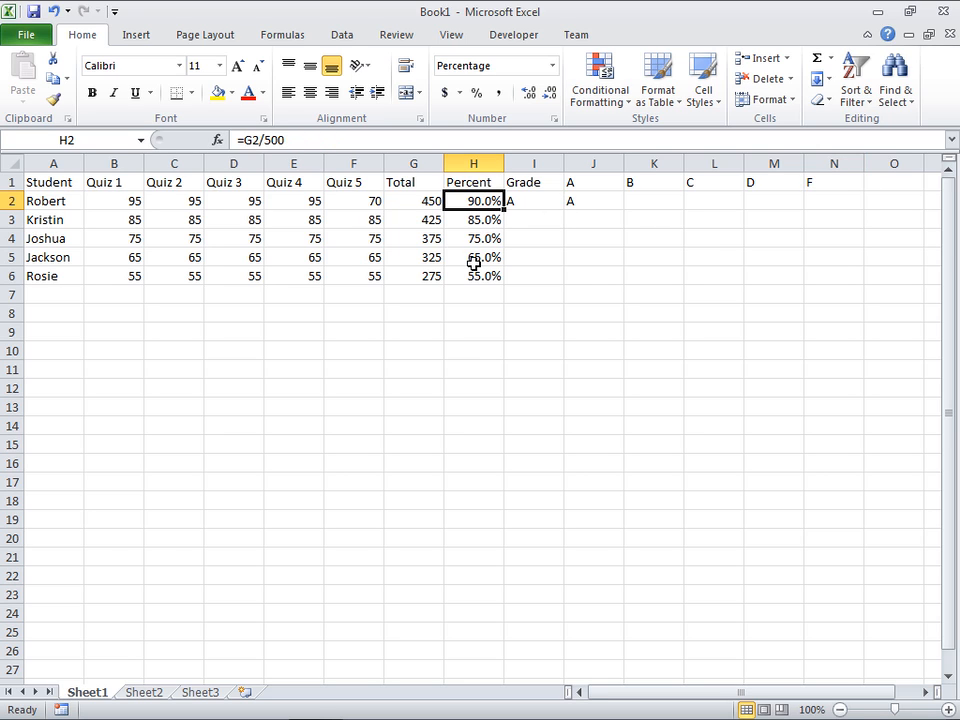
# Step: Set the first student's Quiz 5 score in F2 and Quiz 4 score in E2 to 0
pyautogui.click(361, 204)
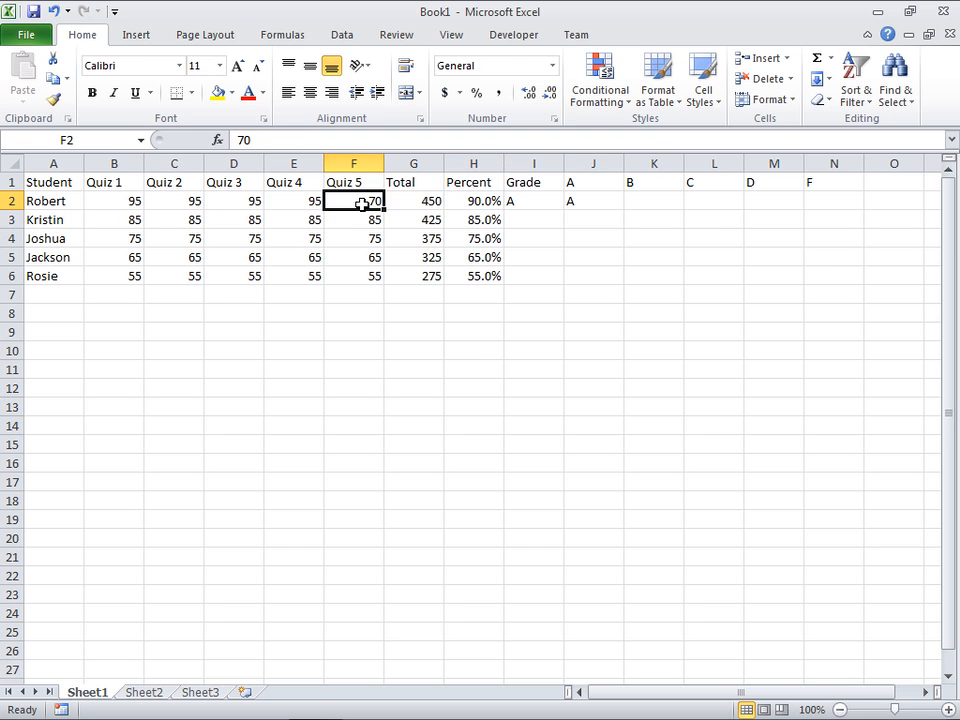
pyautogui.write('0')
pyautogui.press('Return')
pyautogui.click(360, 198)
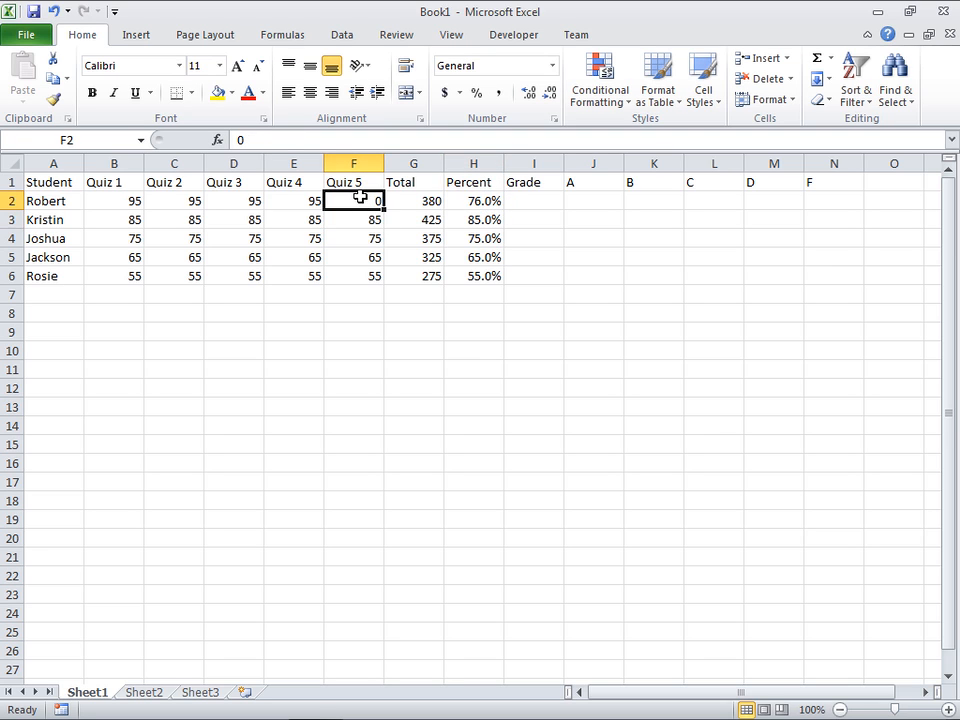
pyautogui.click(298, 198)
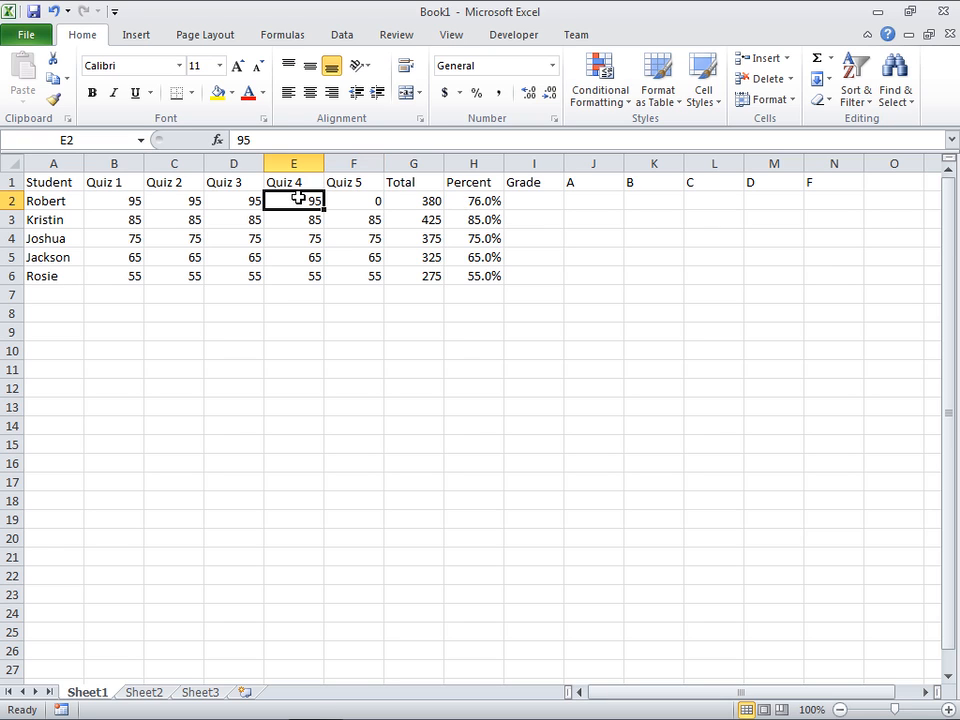
pyautogui.write('0')
pyautogui.press('Return')
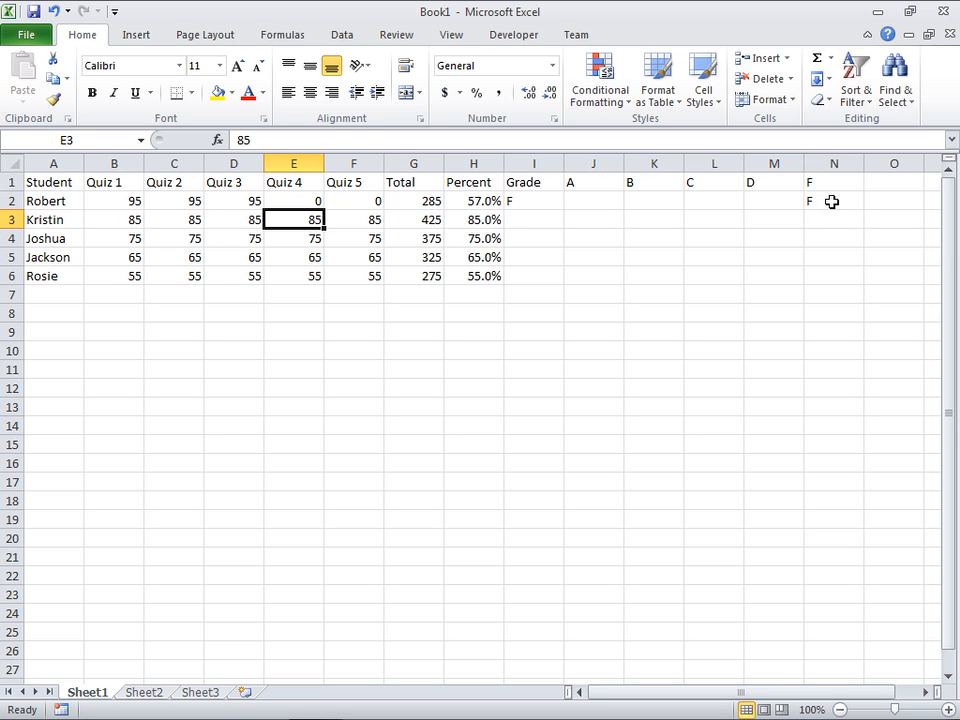
# Step: Examine the grade formula in I2 and the letter-grade helper cells J2 to N2 that it concatenates
pyautogui.click(533, 201)
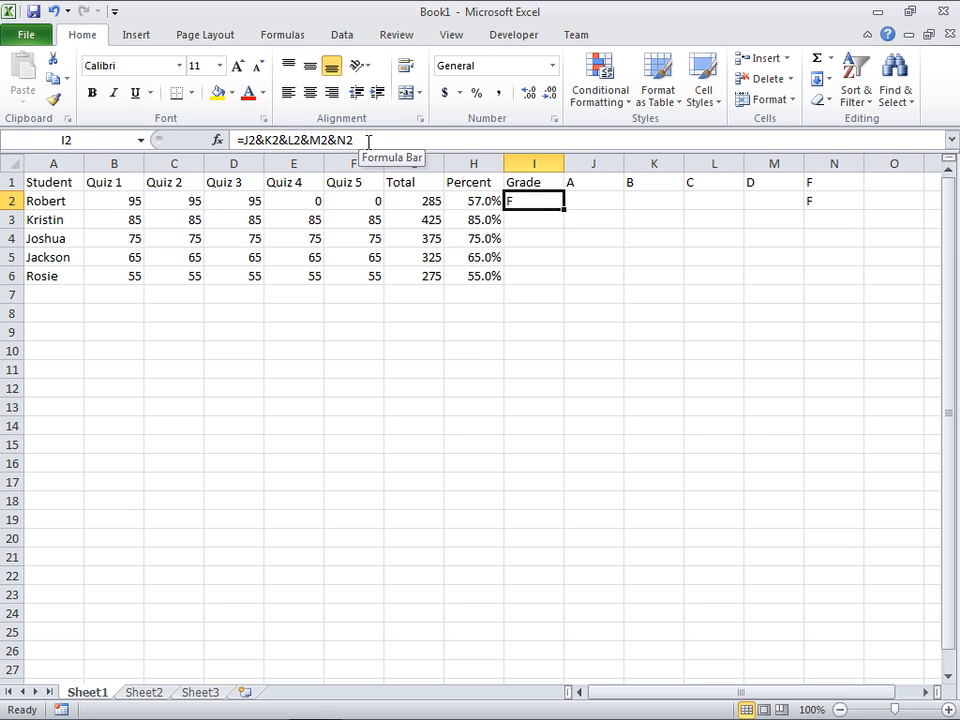
pyautogui.moveTo(589, 199); pyautogui.dragTo(814, 200)
pyautogui.click(516, 199)
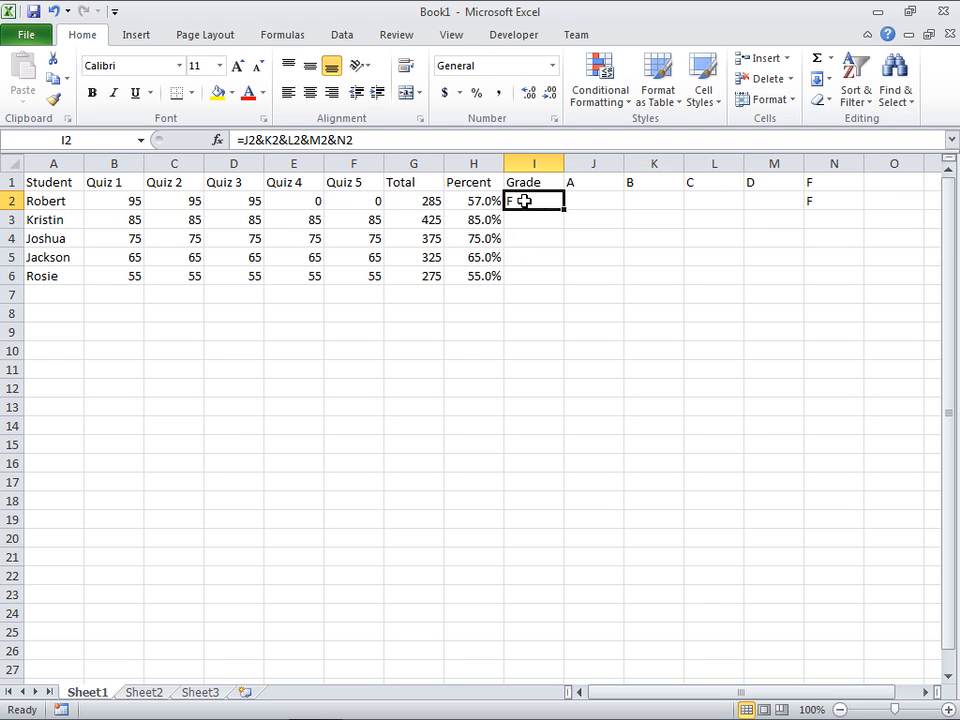
pyautogui.moveTo(582, 201); pyautogui.dragTo(812, 197)
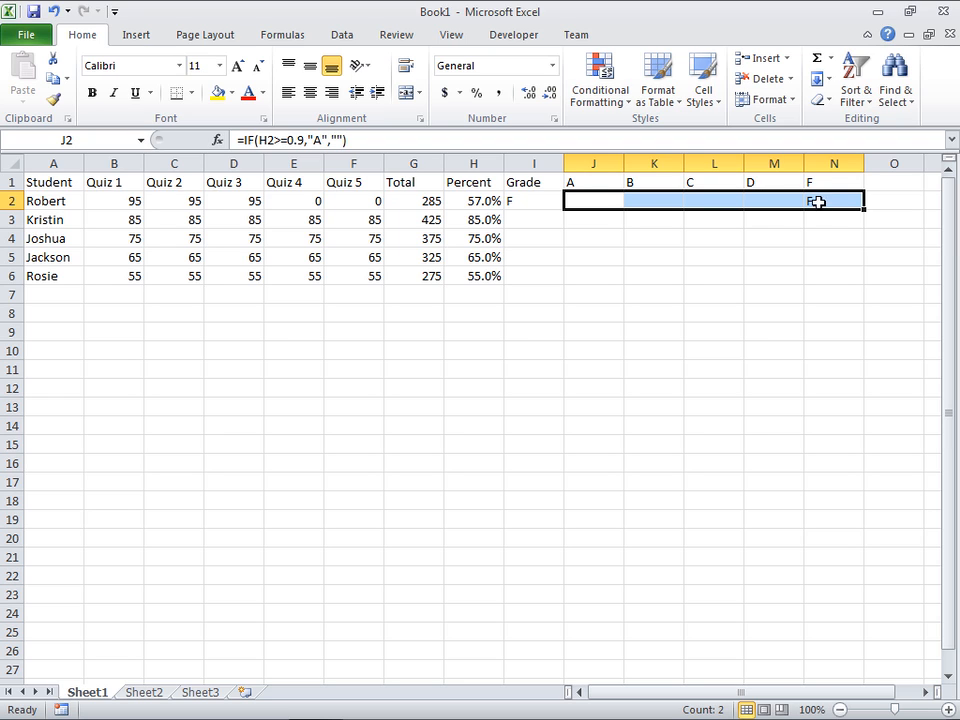
pyautogui.click(527, 201)
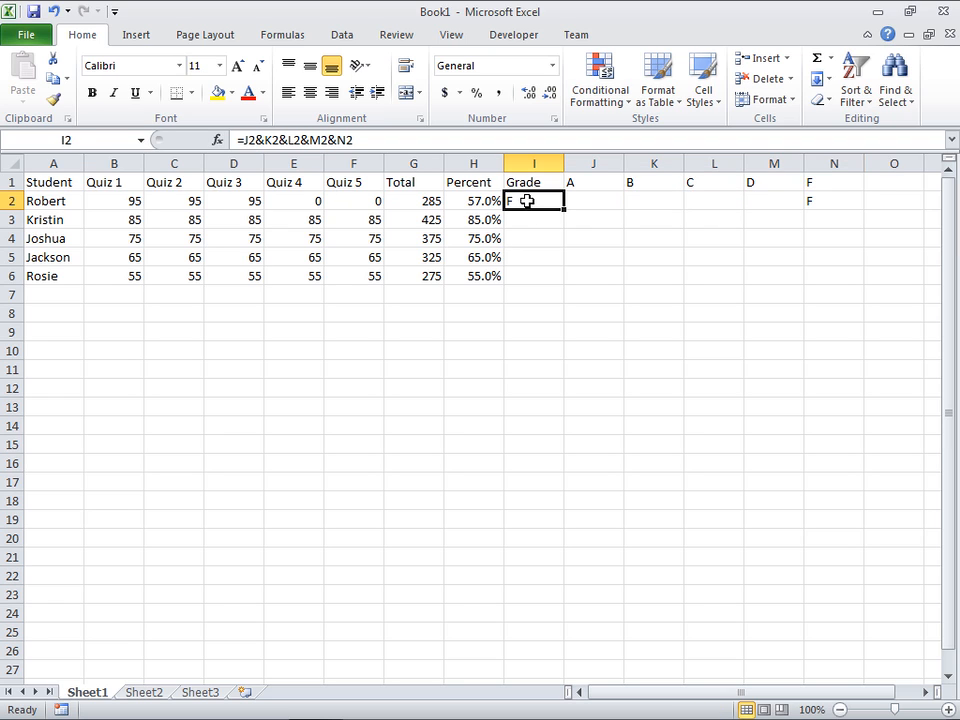
pyautogui.click(587, 200)
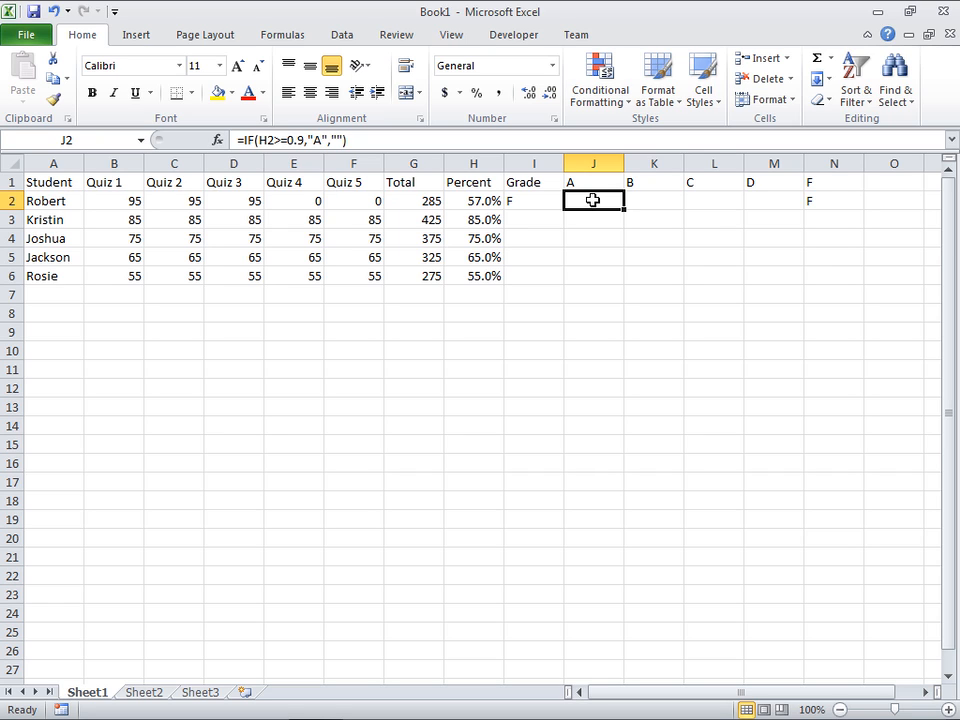
pyautogui.click(837, 201)
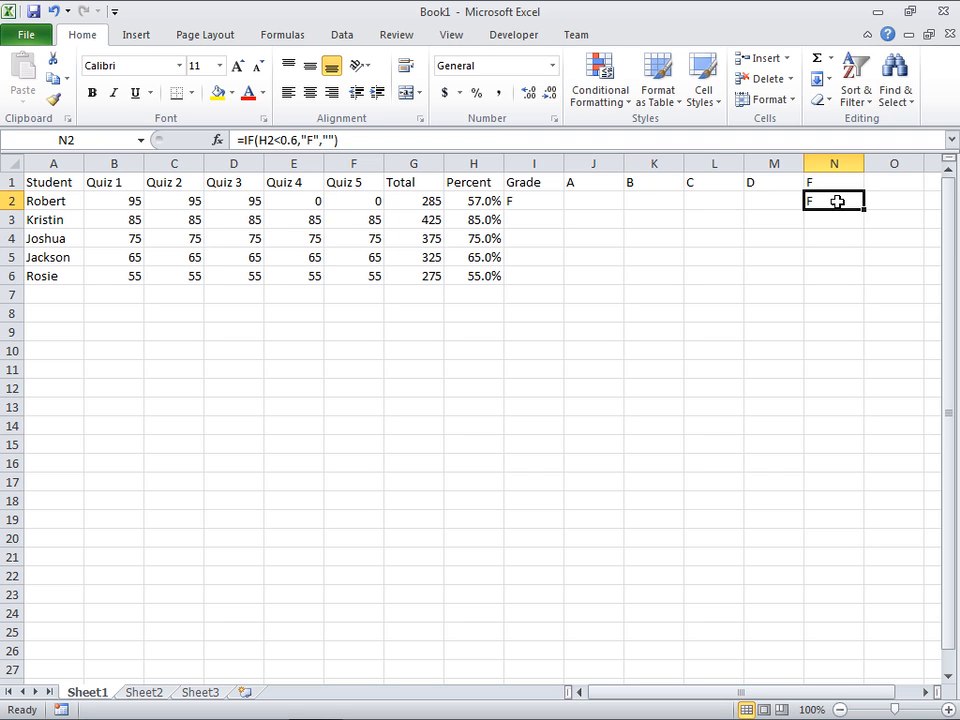
pyautogui.click(645, 201)
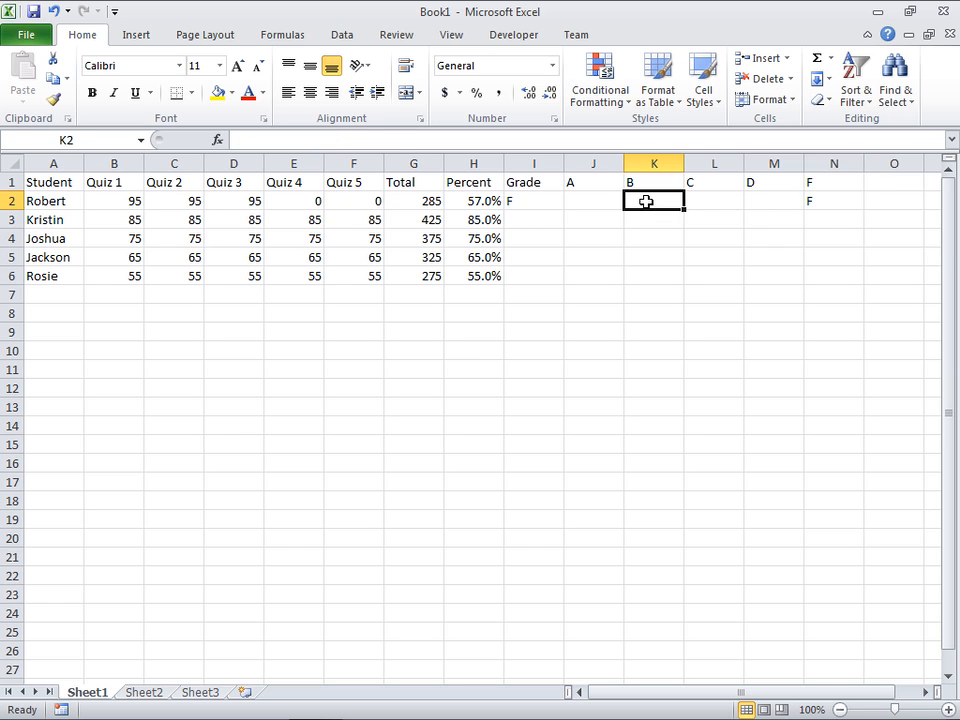
pyautogui.click(710, 202)
pyautogui.click(765, 201)
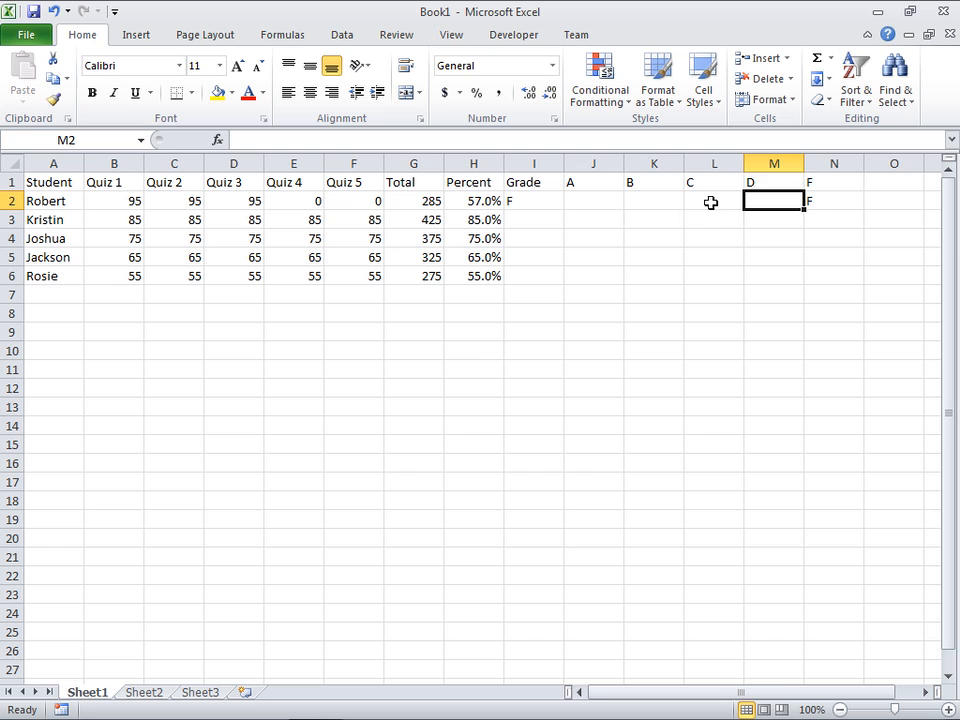
# Step: Start inserting a function in K2 and compare the descriptions of the logical functions IF, AND and OR
pyautogui.click(653, 202)
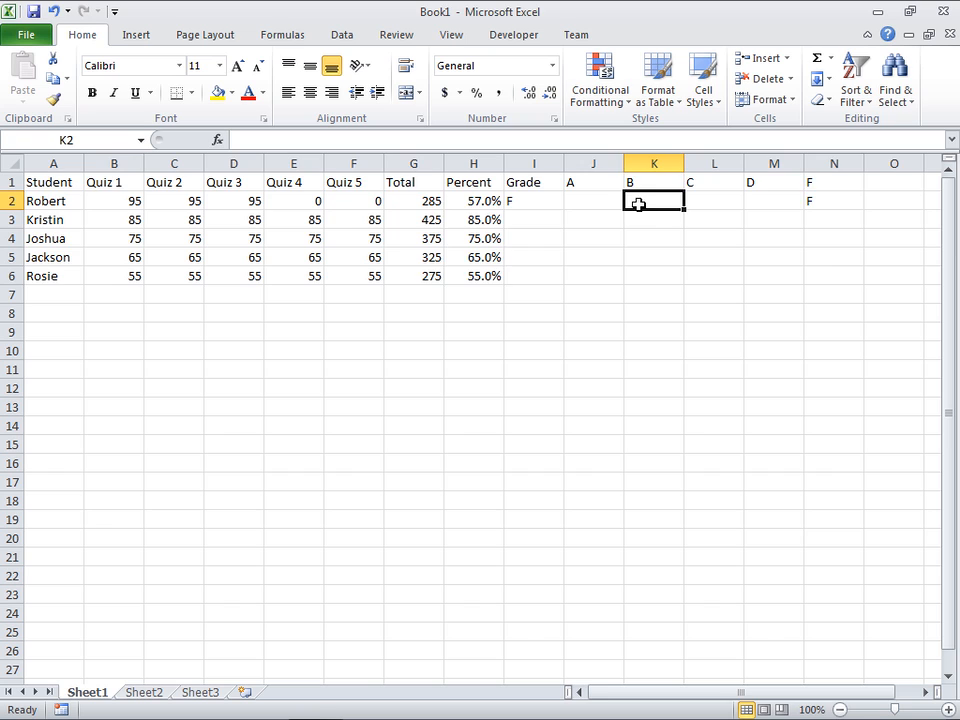
pyautogui.hscroll(1, 637, 205)
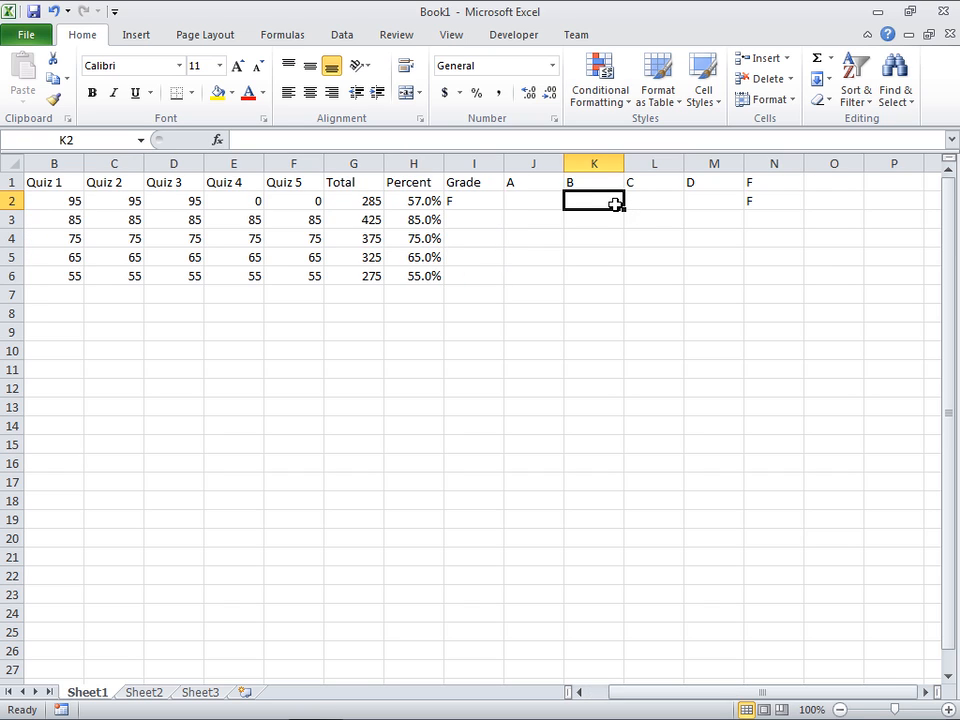
pyautogui.hscroll(-1, 614, 204)
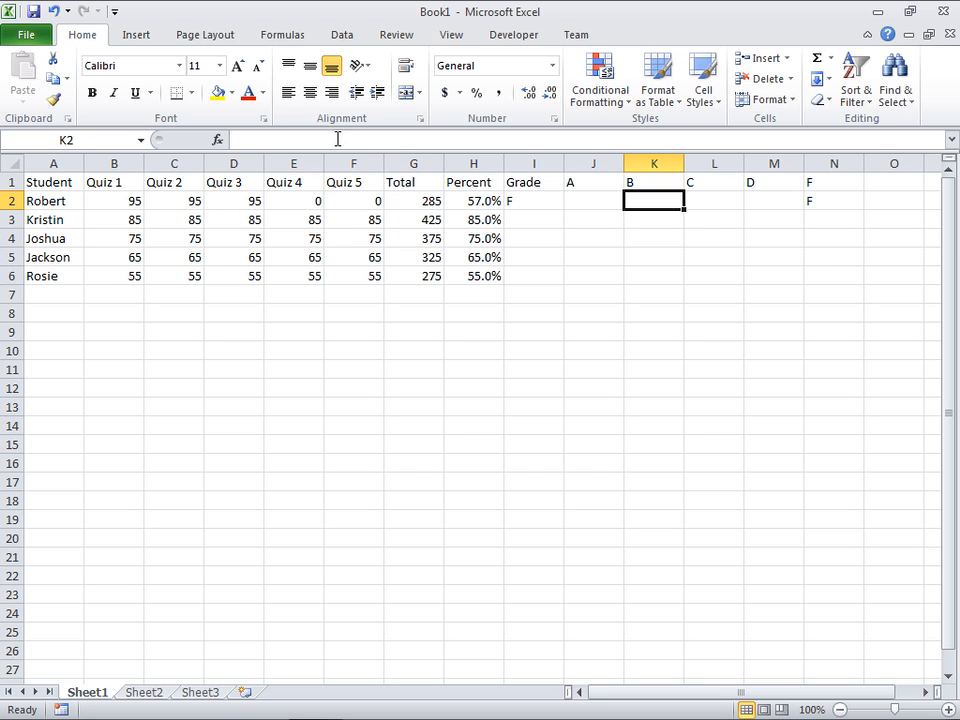
pyautogui.click(218, 141)
pyautogui.moveTo(606, 193); pyautogui.dragTo(611, 253)
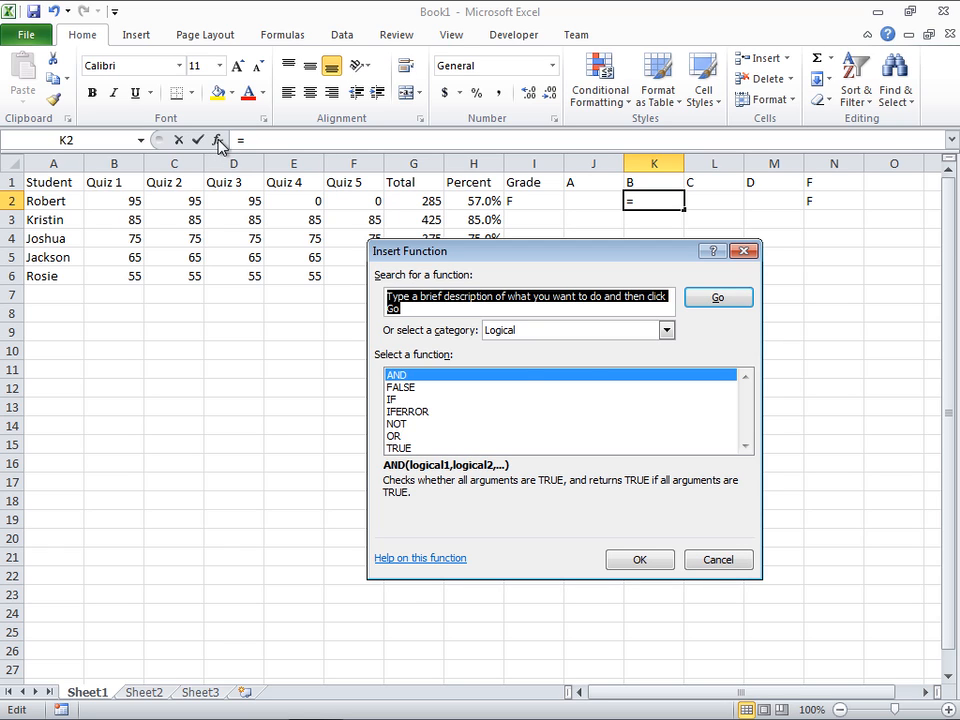
pyautogui.click(396, 400)
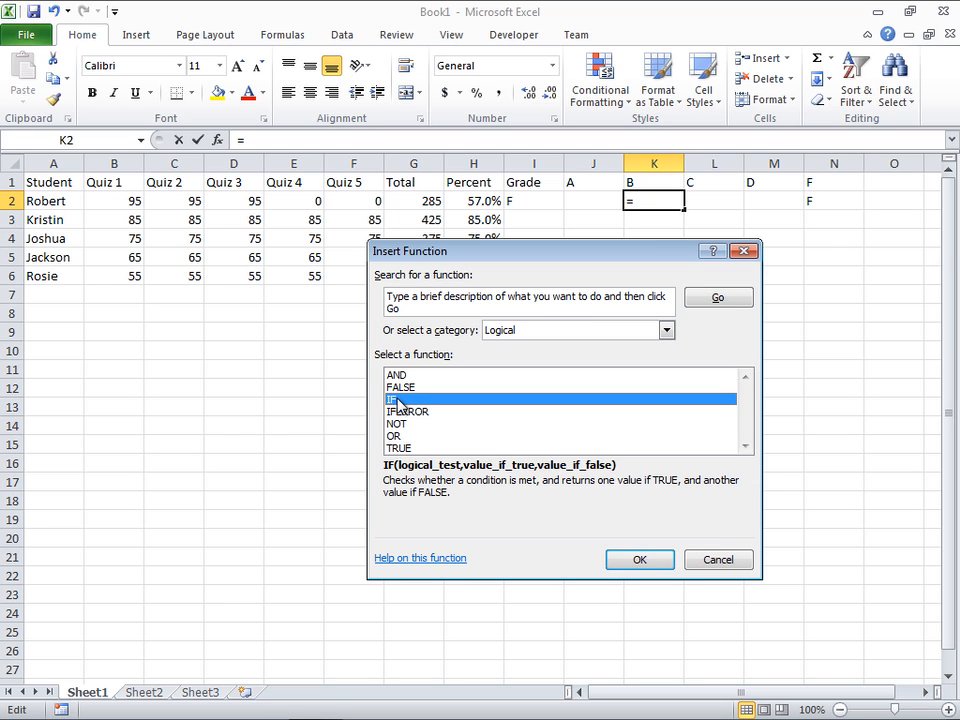
pyautogui.click(401, 376)
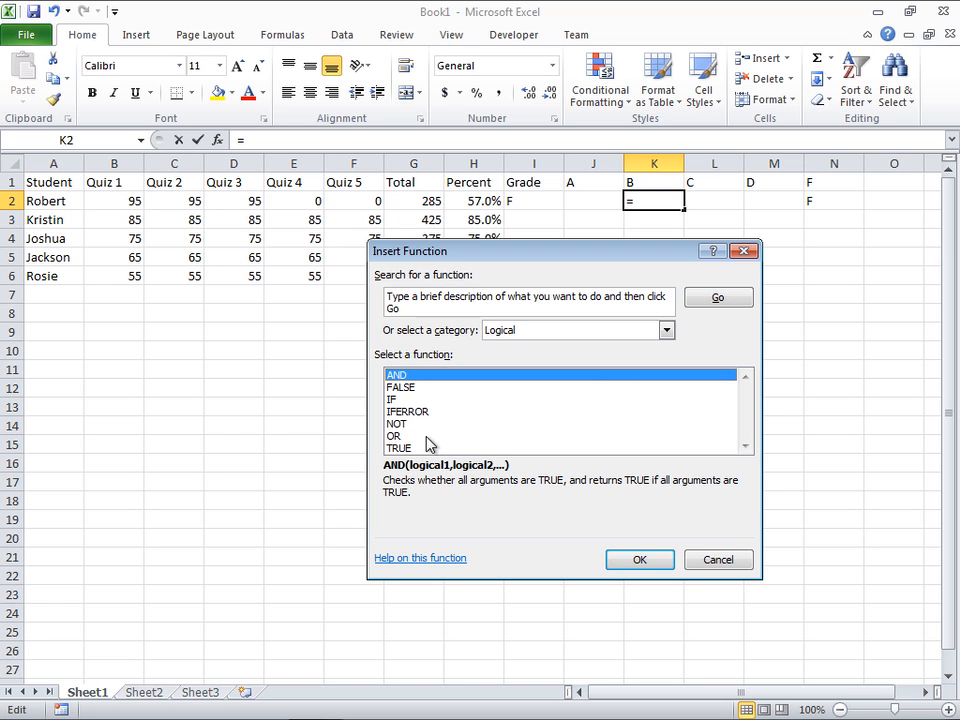
pyautogui.click(410, 437)
pyautogui.click(400, 375)
pyautogui.click(396, 437)
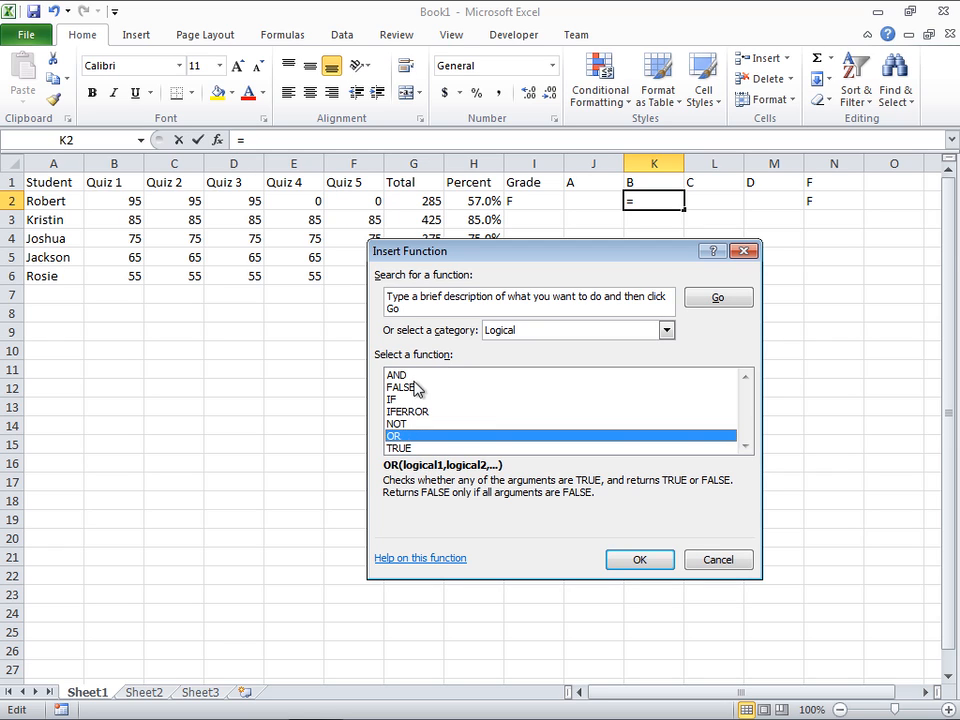
pyautogui.click(412, 376)
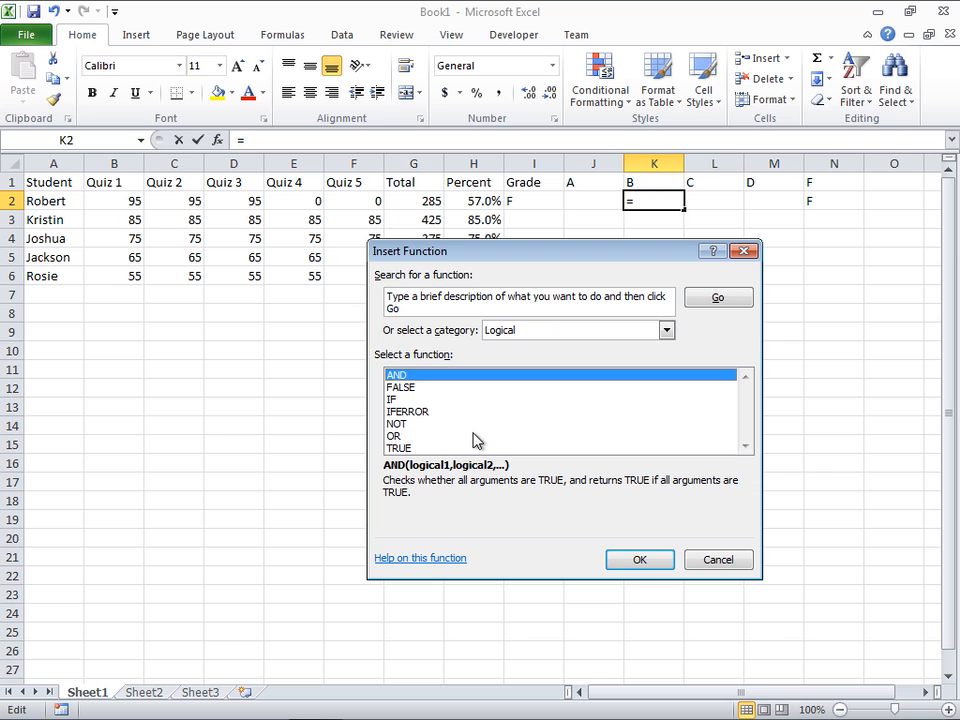
# Step: Insert the IF function in K2 with the logical test and(H2>=0.8,H2<0.9)
pyautogui.click(403, 399)
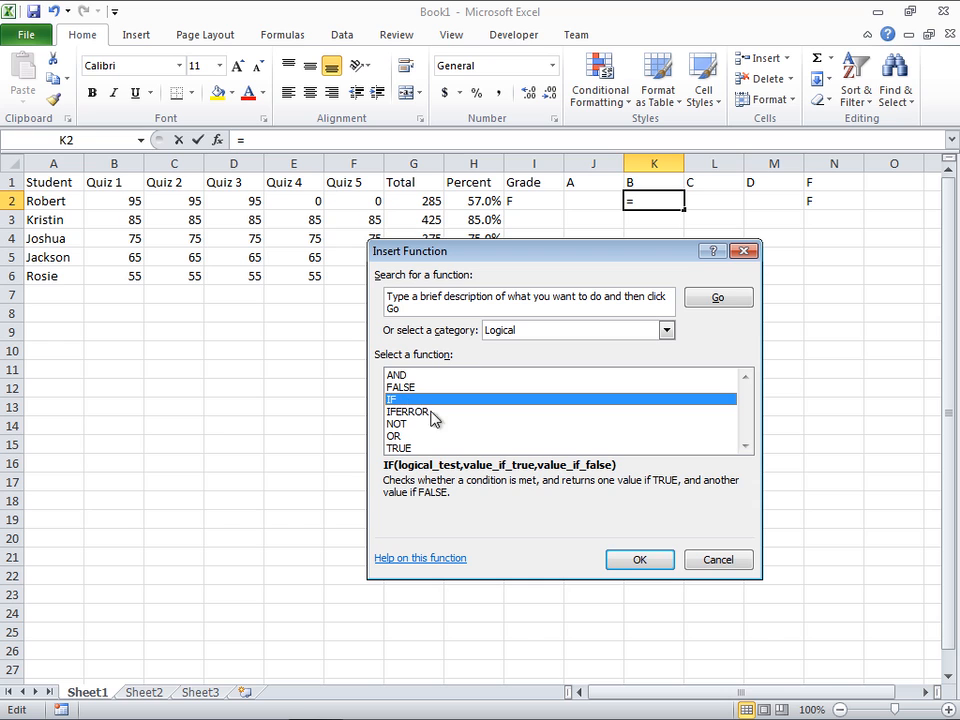
pyautogui.click(632, 563)
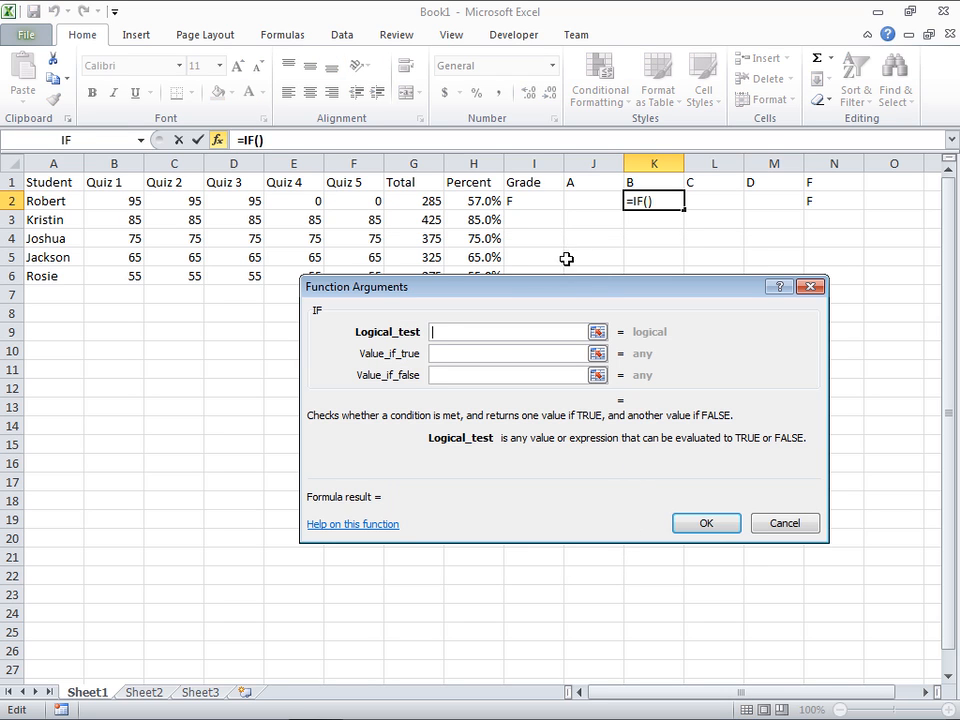
pyautogui.moveTo(568, 286); pyautogui.dragTo(645, 231)
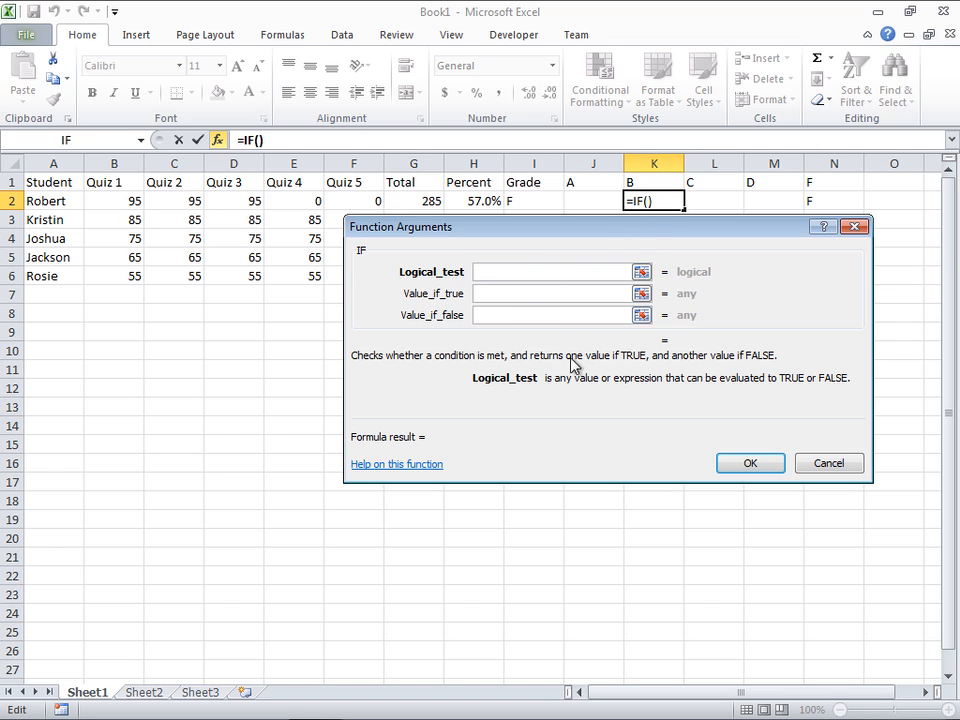
pyautogui.write('and(')
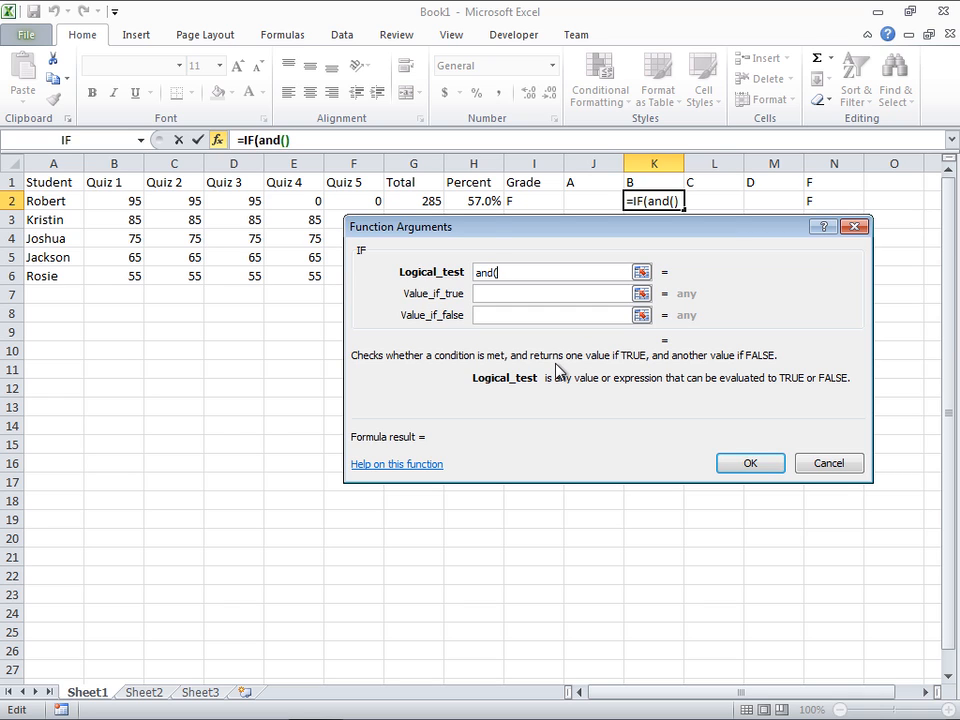
pyautogui.click(474, 201)
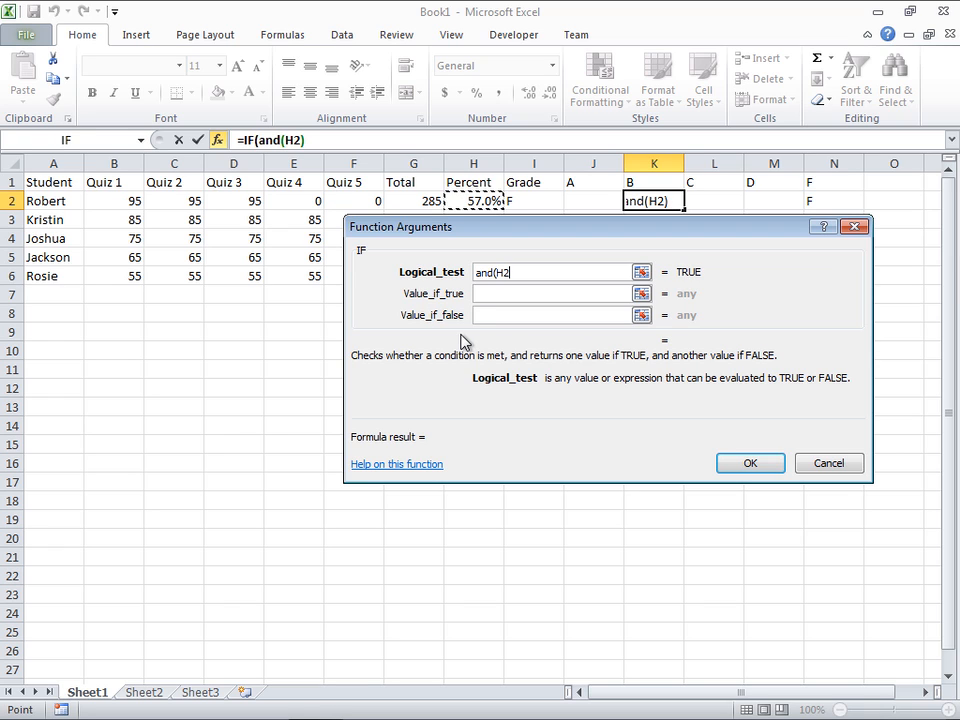
pyautogui.write('>=0.8,')
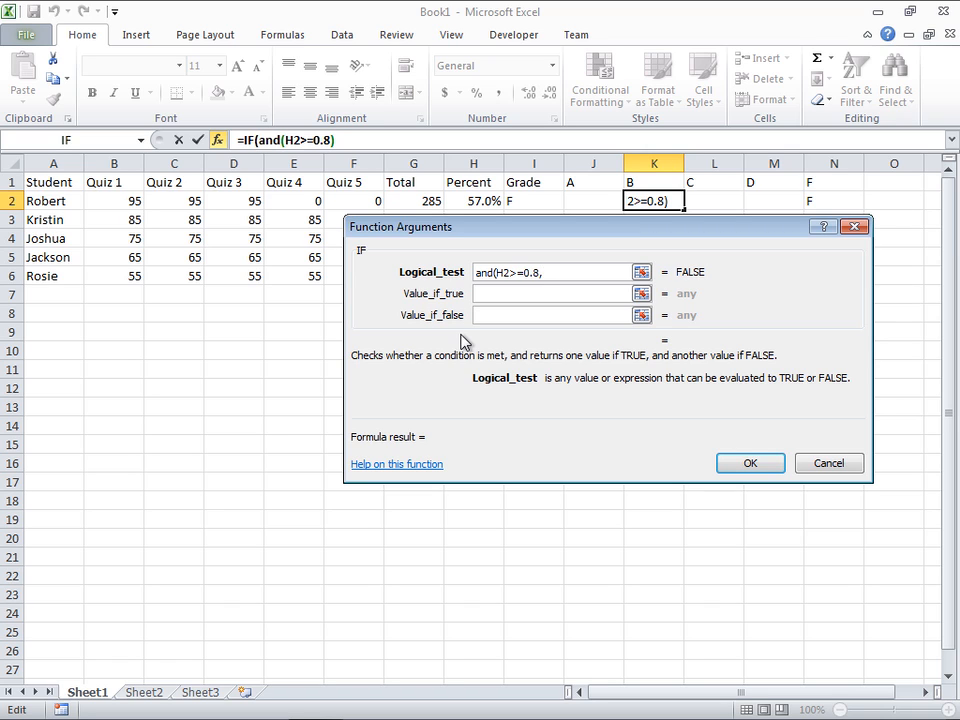
pyautogui.click(480, 201)
pyautogui.write('<0.9')
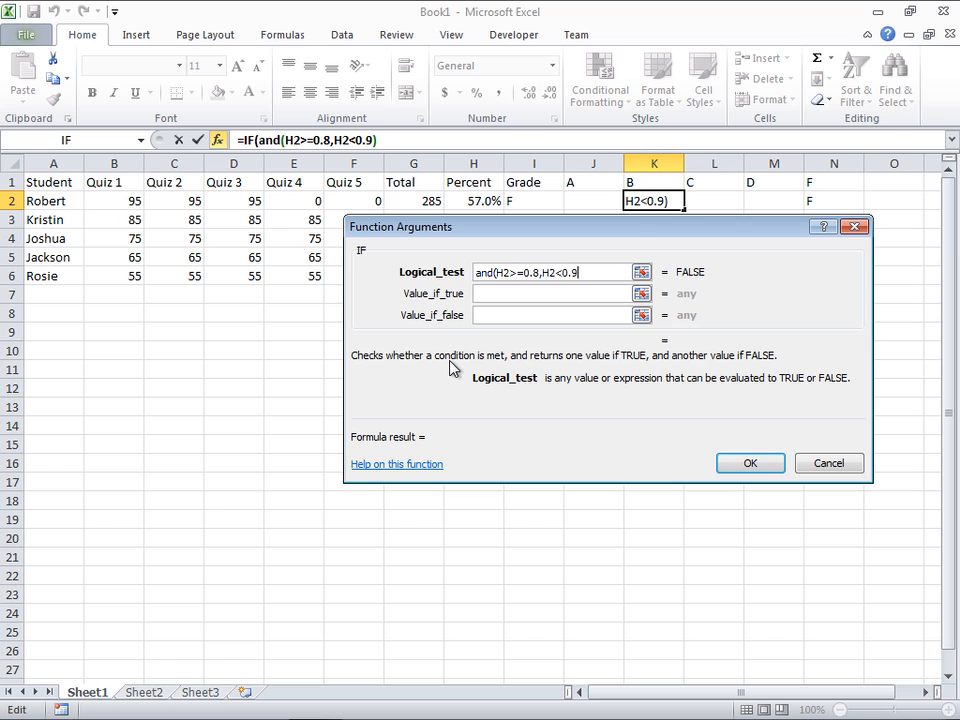
pyautogui.write(')')
pyautogui.press('Tab')
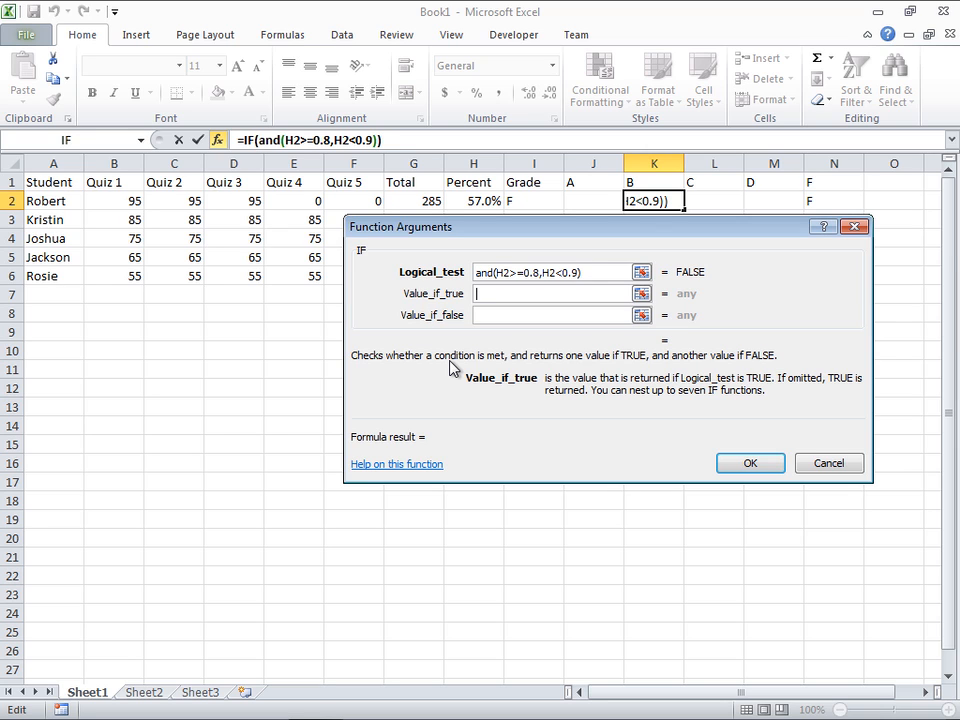
# Step: Set the IF function's value if true to "B" and its value if false to "", and review the arguments
pyautogui.write('B')
pyautogui.press('Tab')
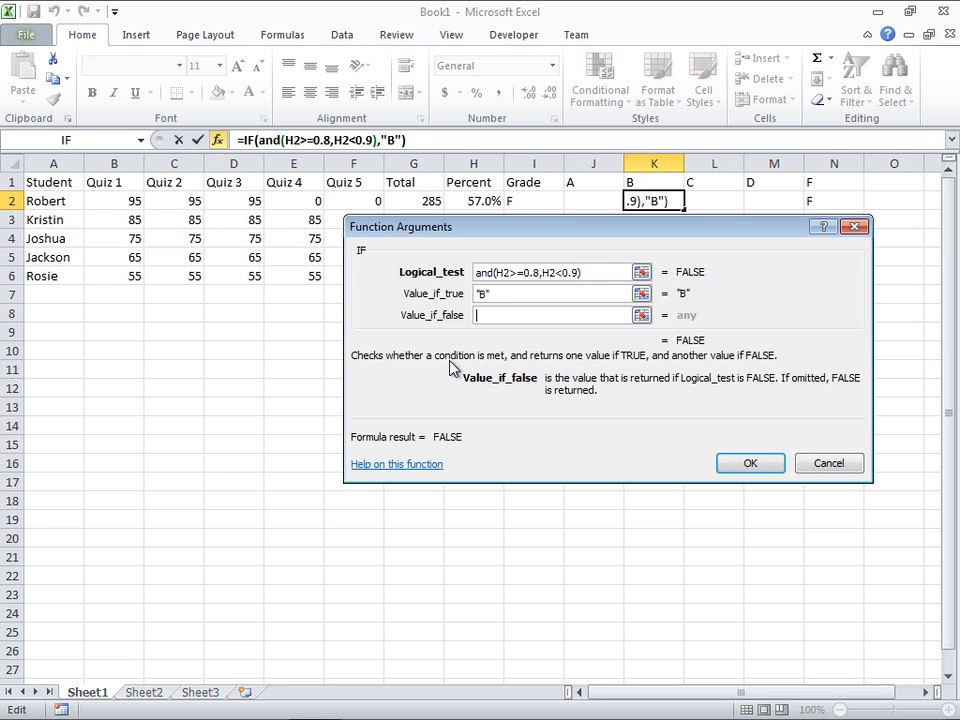
pyautogui.write('""')
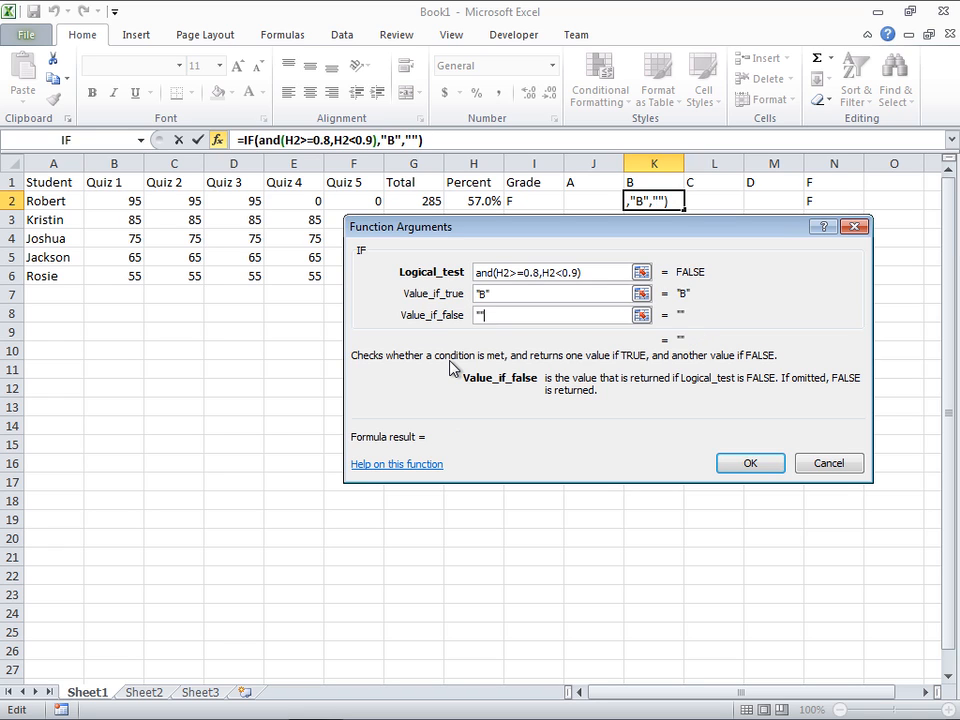
pyautogui.click(518, 293)
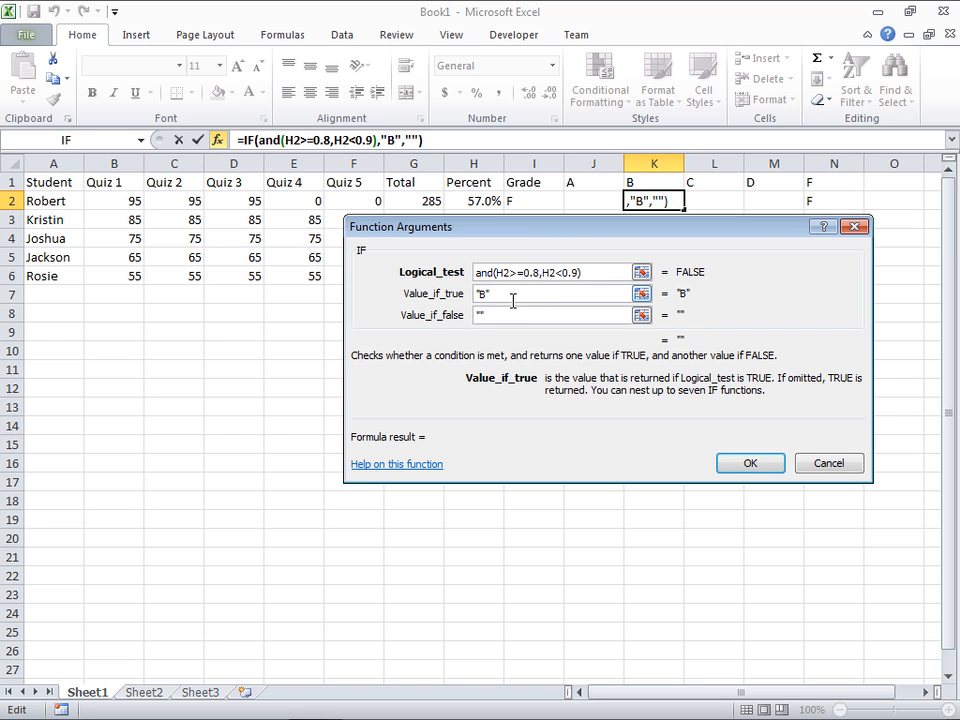
pyautogui.click(483, 272)
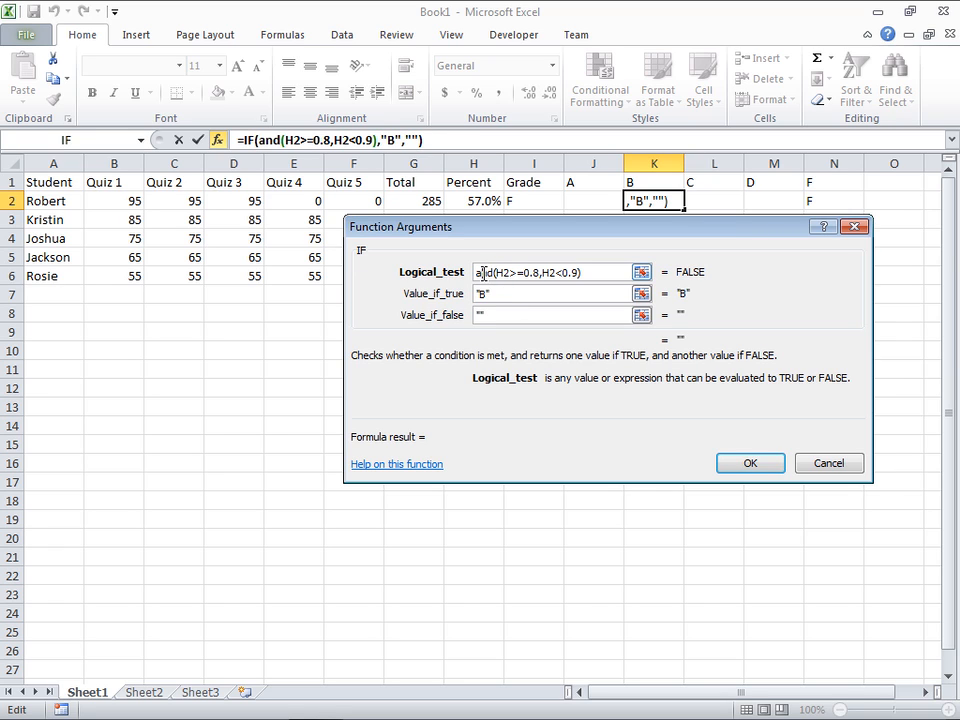
# Step: Review the logical test and both return values of the IF function in K2, and confirm the formula
pyautogui.moveTo(499, 272); pyautogui.dragTo(540, 272)
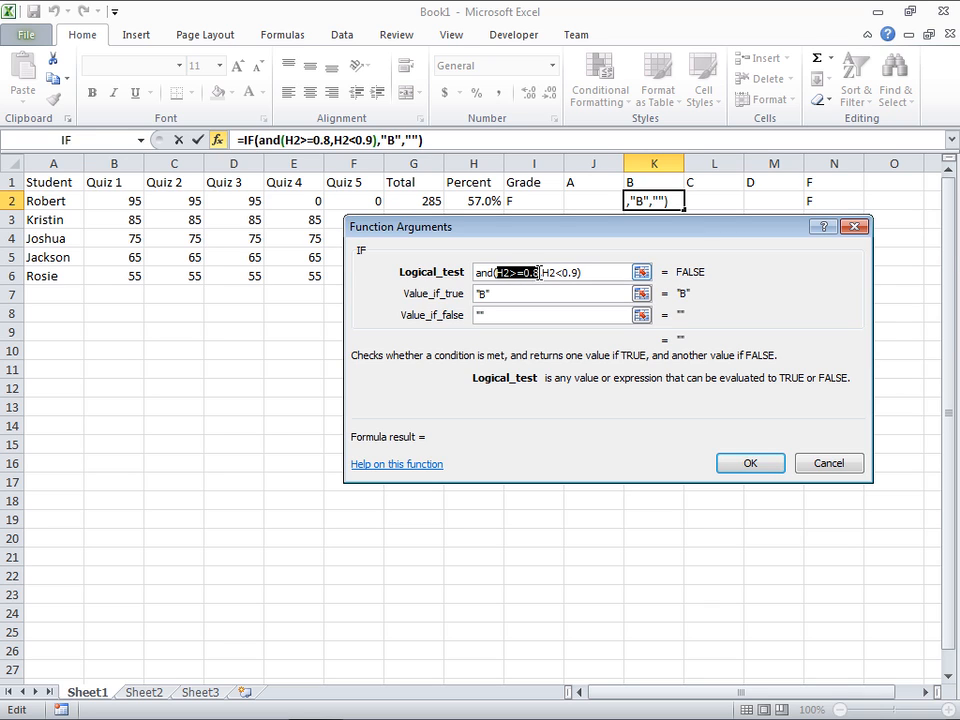
pyautogui.moveTo(492, 272); pyautogui.dragTo(476, 274)
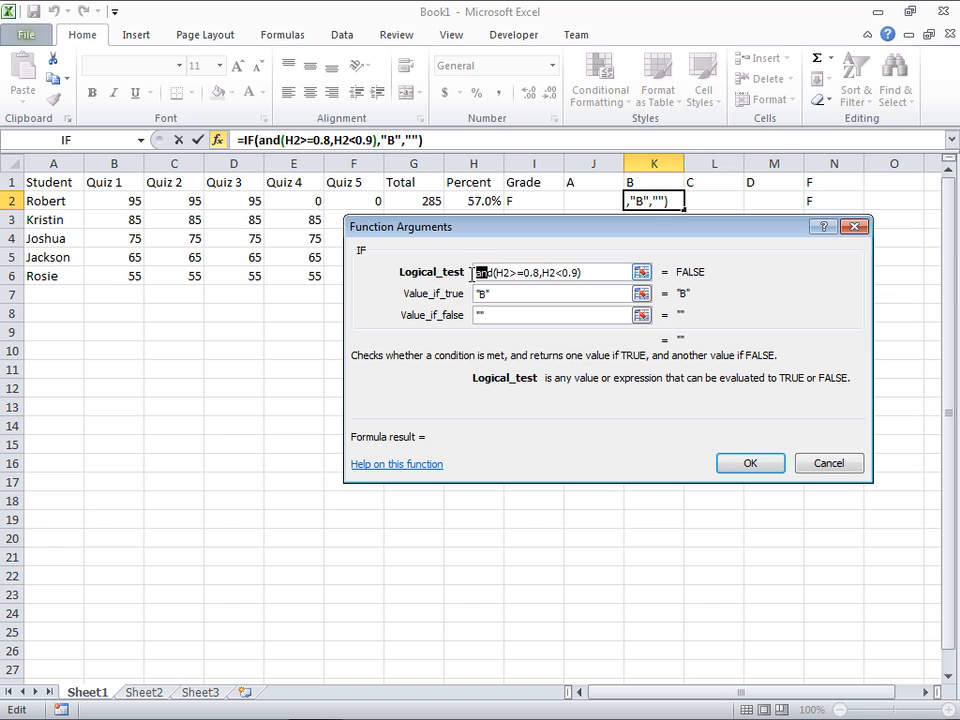
pyautogui.moveTo(542, 273); pyautogui.dragTo(478, 294)
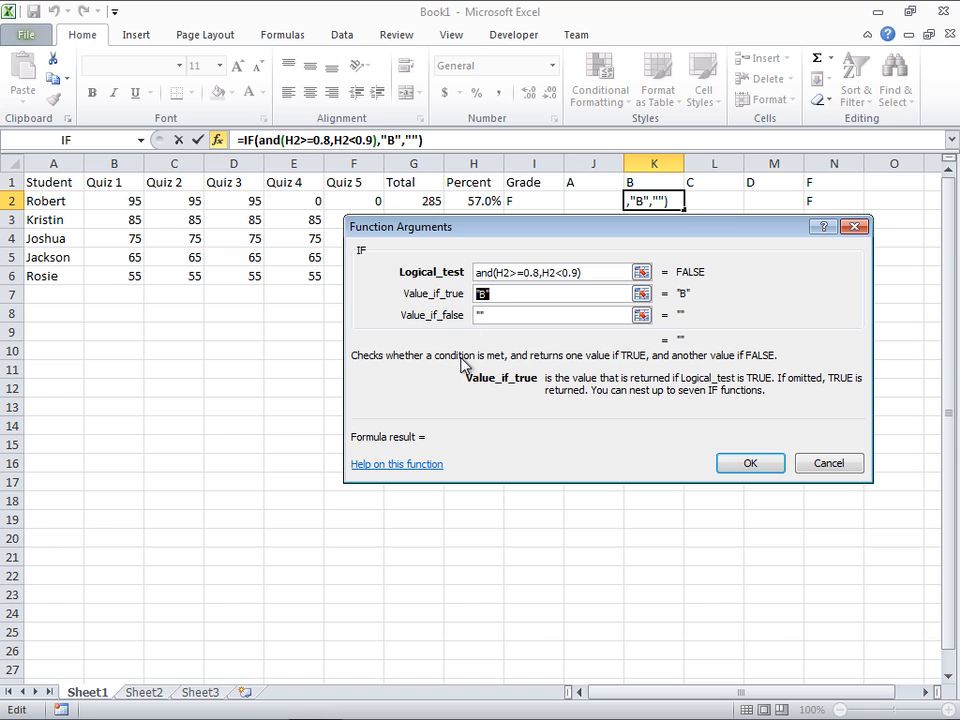
pyautogui.moveTo(551, 317); pyautogui.dragTo(450, 320)
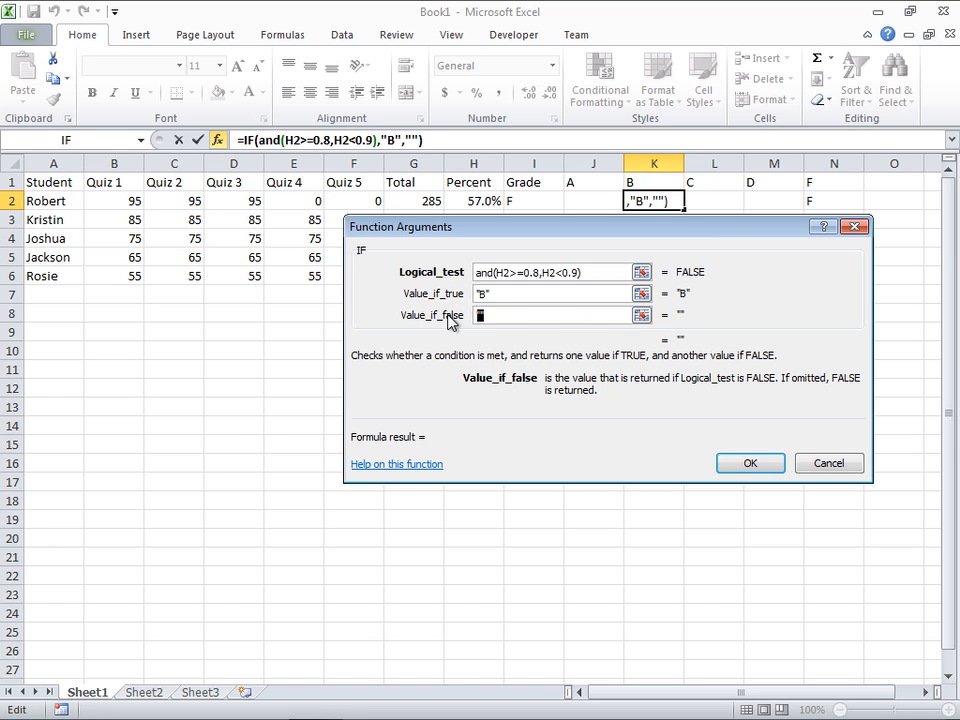
pyautogui.click(748, 463)
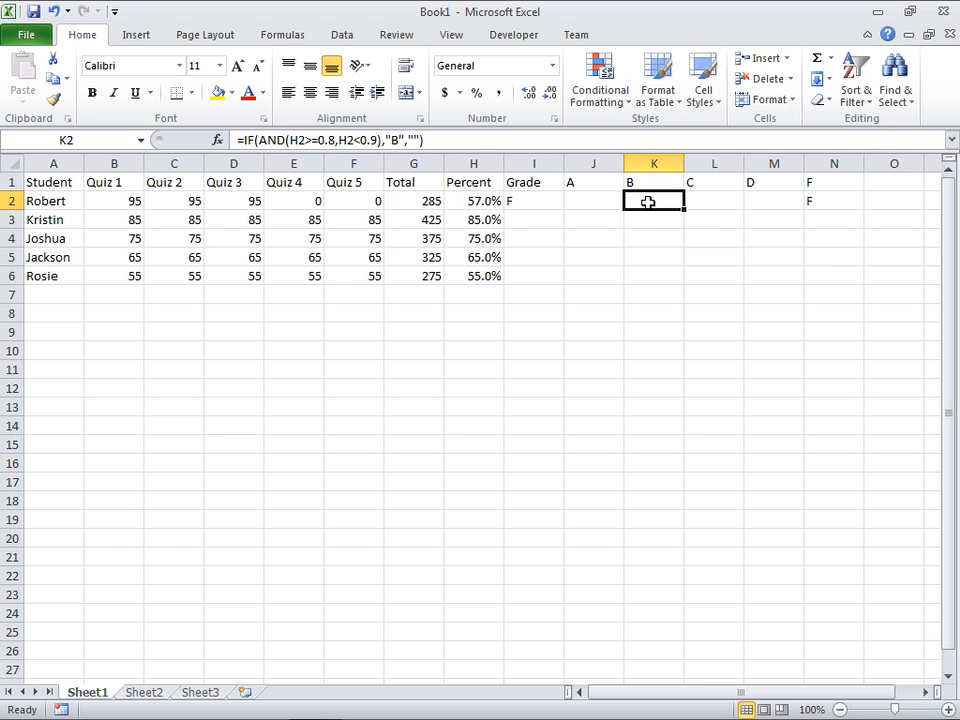
# Step: Test the B formula by setting Quiz 4 in E2 to 80 and Quiz 5 in F2 to 59, and check K2
pyautogui.click(315, 204)
pyautogui.write('80')
pyautogui.press('Return')
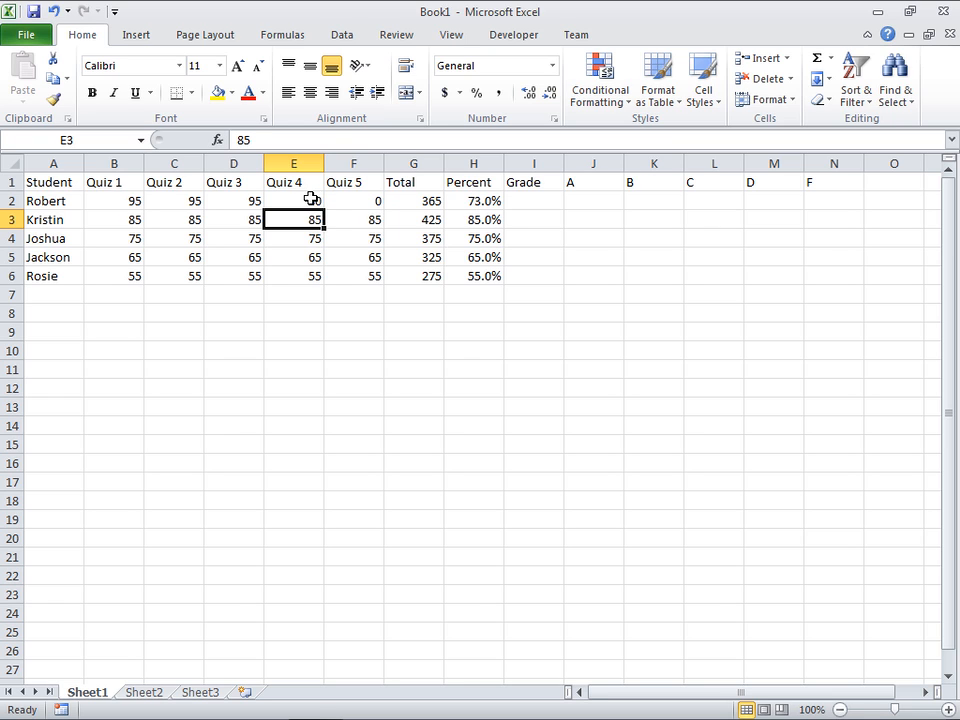
pyautogui.click(354, 200)
pyautogui.write('59')
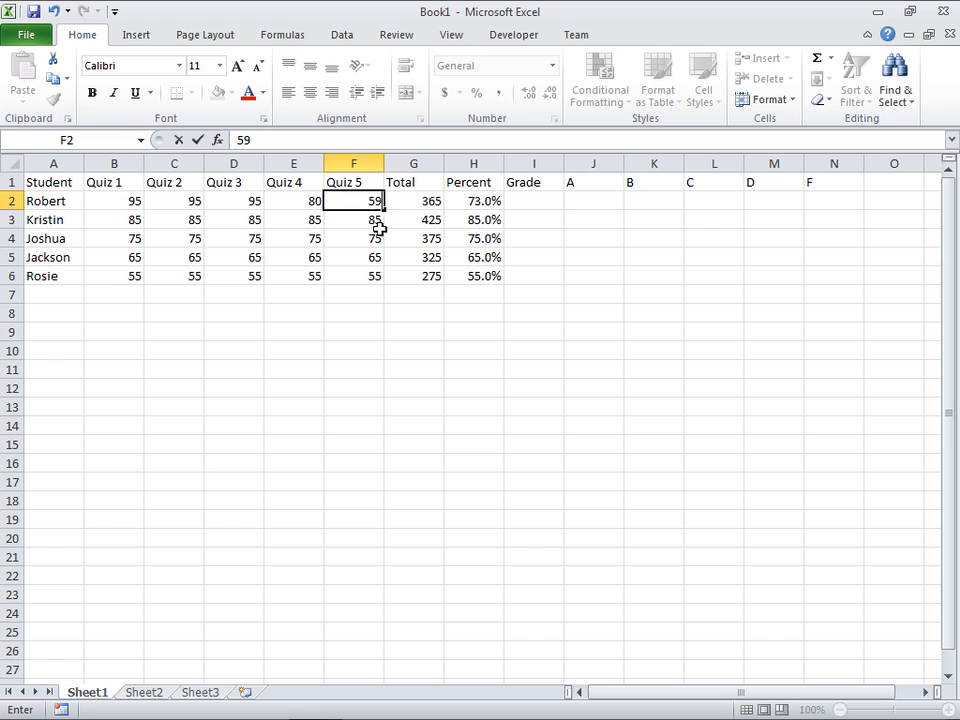
pyautogui.press('Return')
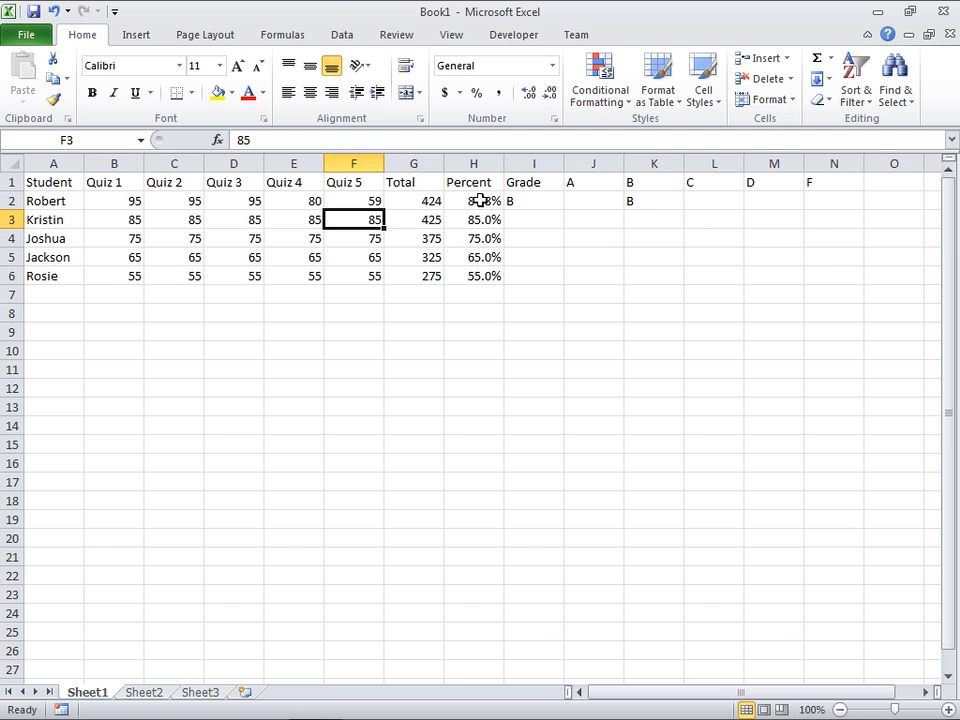
pyautogui.click(645, 203)
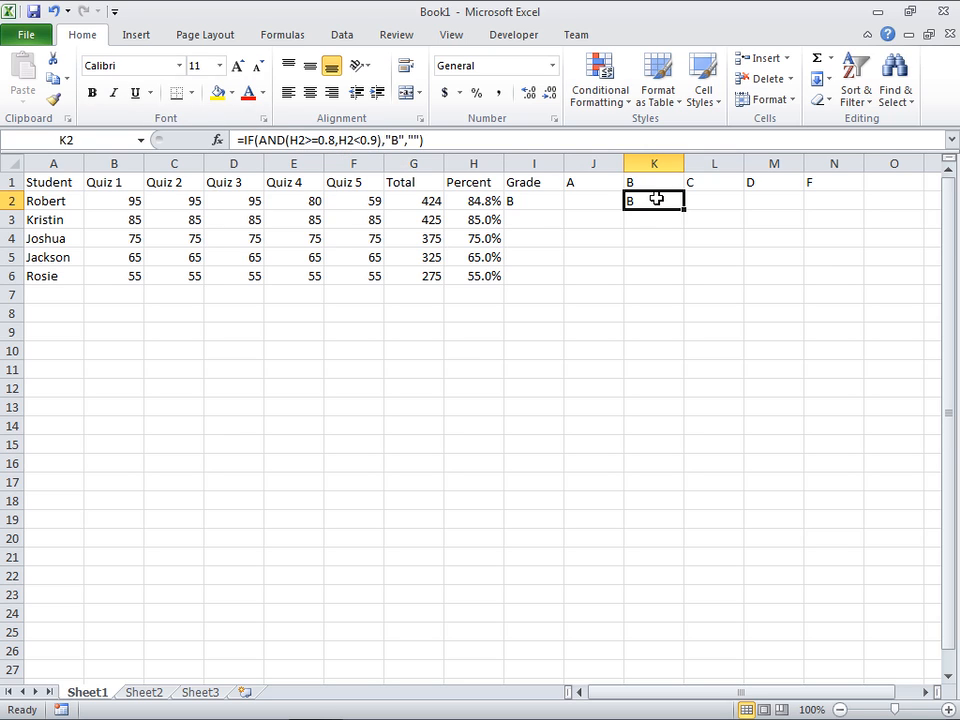
# Step: Insert the IF function in L2 with the logical test and(H2>=0.7,H2<0.8)
pyautogui.click(712, 202)
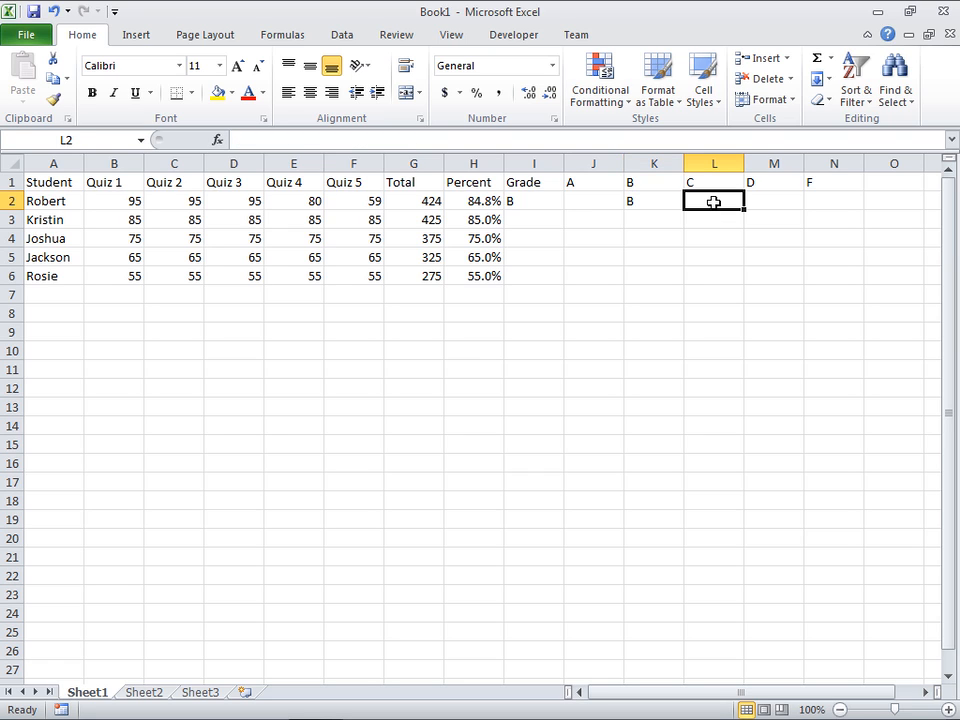
pyautogui.click(216, 140)
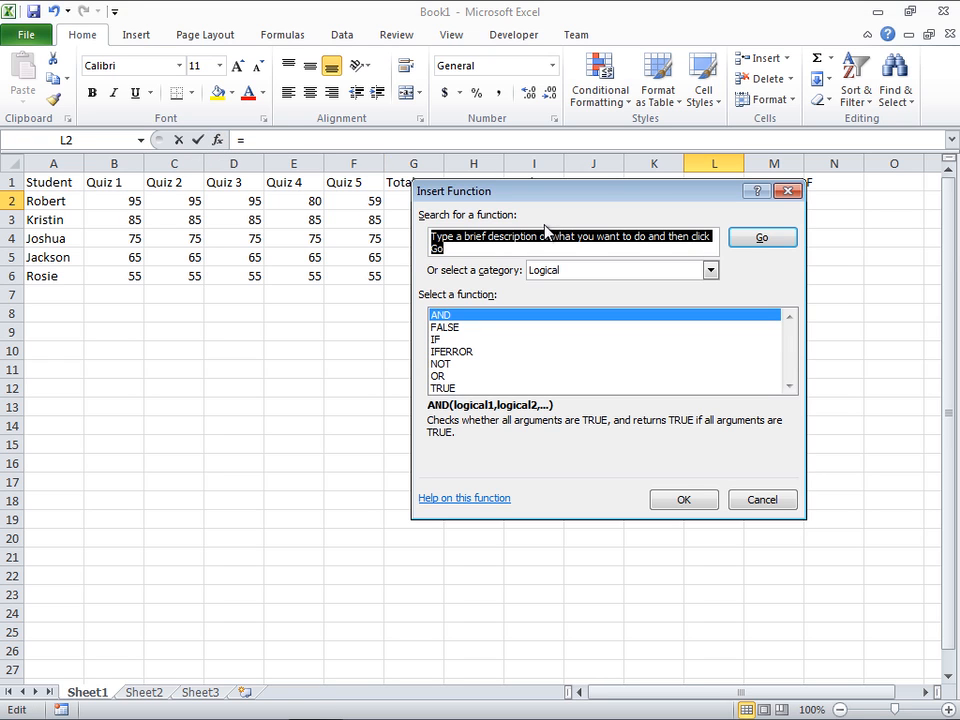
pyautogui.click(437, 339)
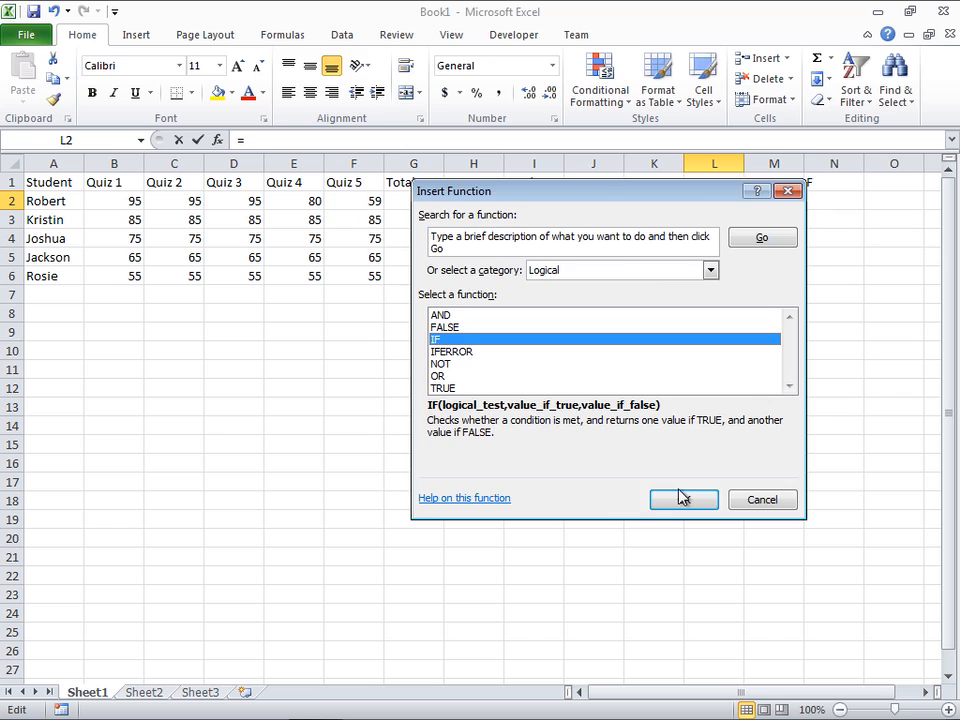
pyautogui.click(680, 497)
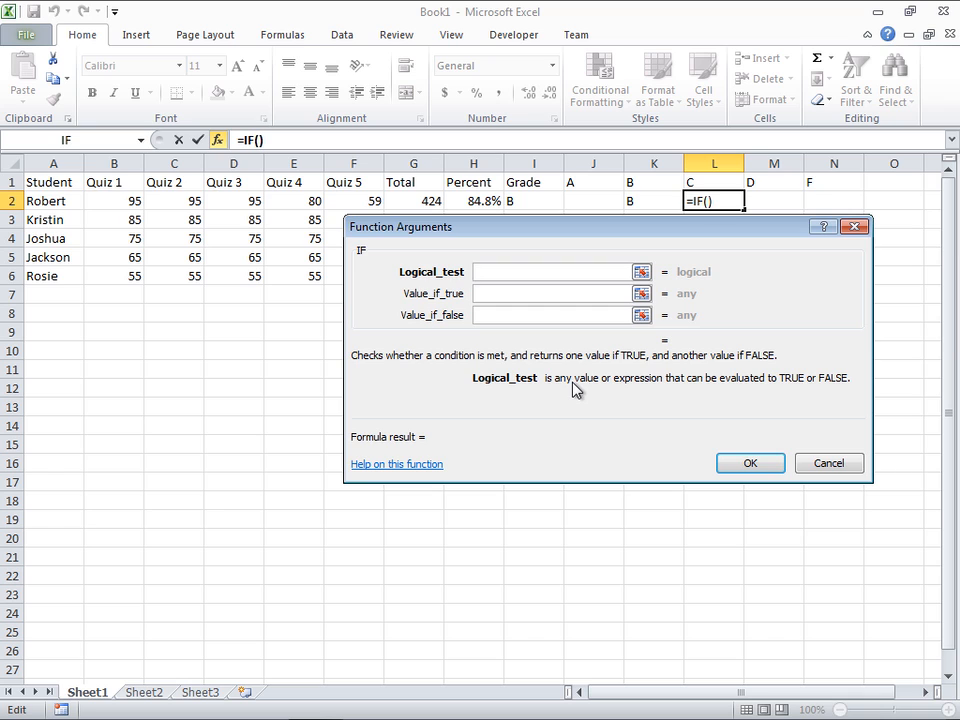
pyautogui.write('and(')
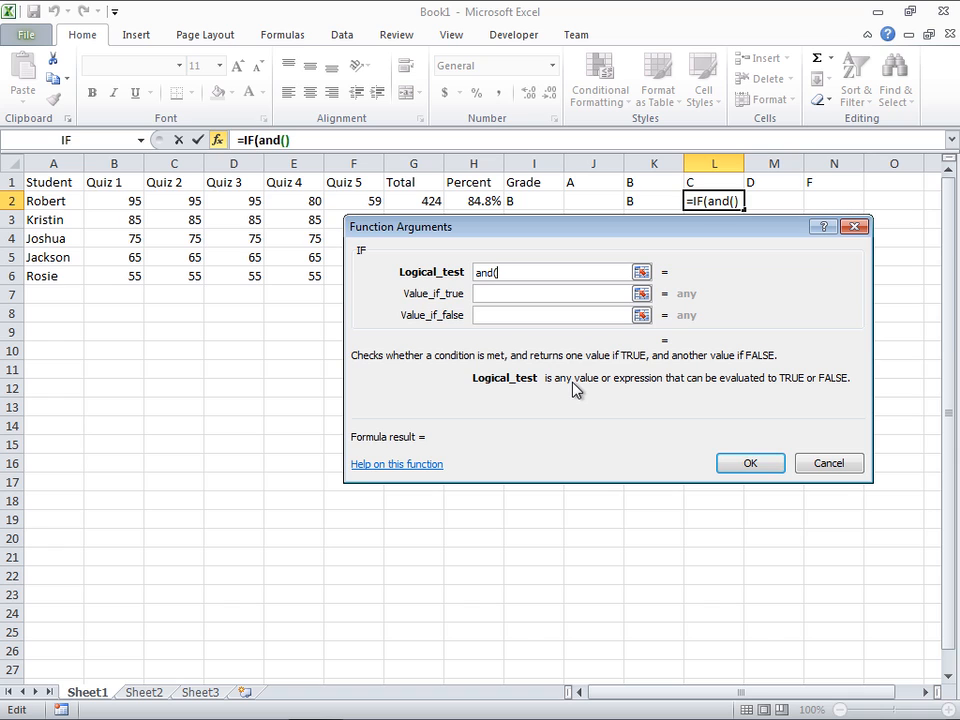
pyautogui.click(471, 201)
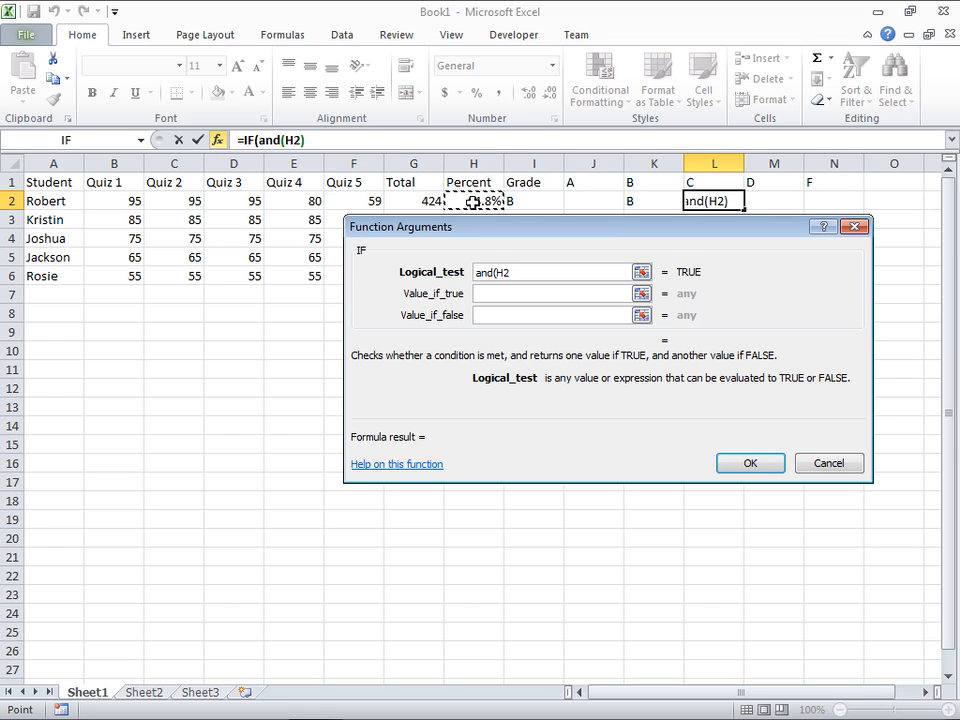
pyautogui.write('>=')
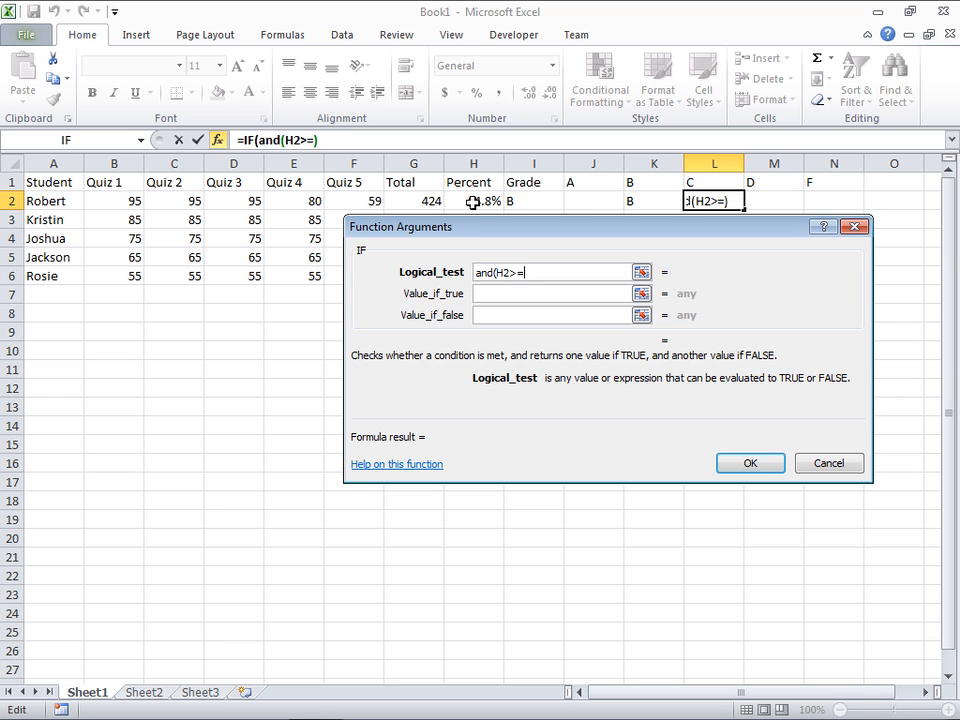
pyautogui.write('0.7,')
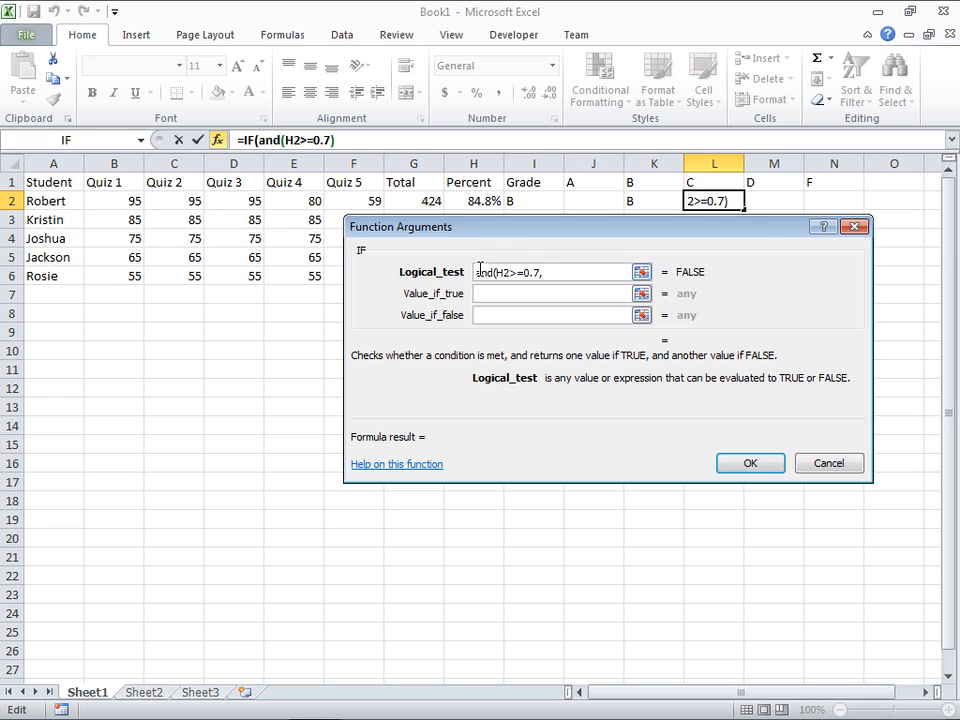
pyautogui.click(476, 203)
pyautogui.write('<')
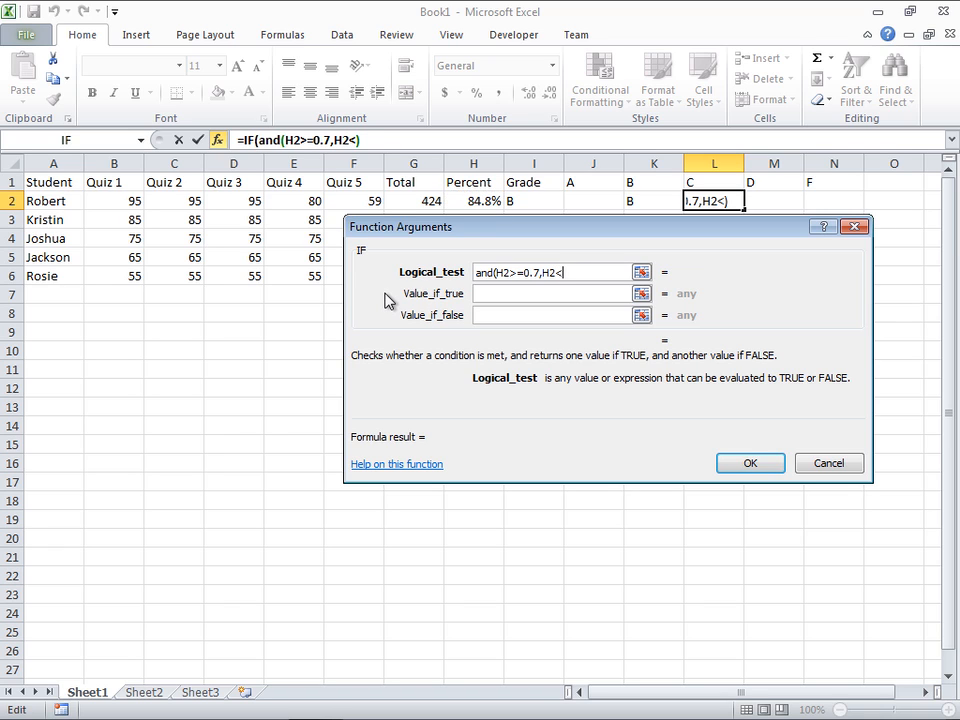
pyautogui.write('0.8')
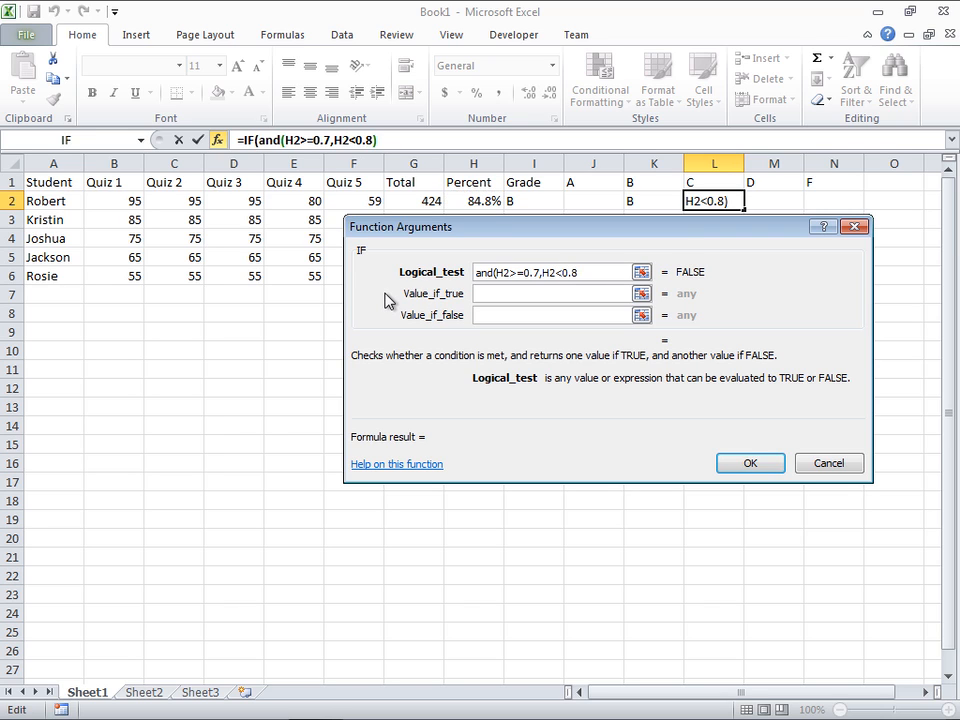
pyautogui.write(')')
# Step: Set the L2 IF function's value if true to "C" and value if false to "", and confirm the formula
pyautogui.press('Tab')
pyautogui.write('"B')
pyautogui.press('BackSpace')
pyautogui.write('C"')
pyautogui.press('Tab')
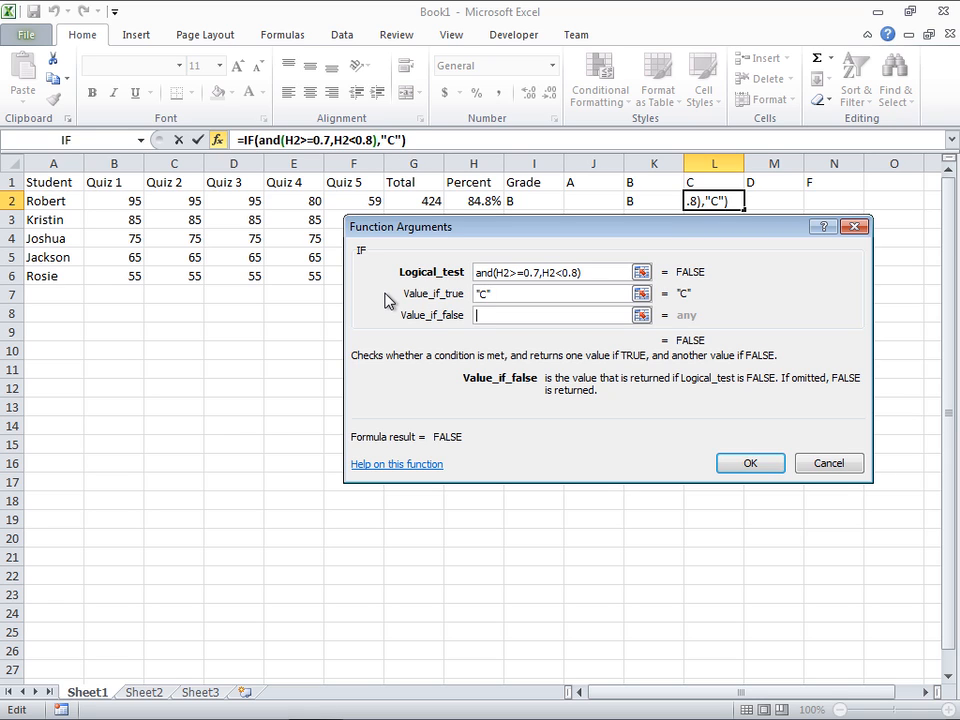
pyautogui.write('""')
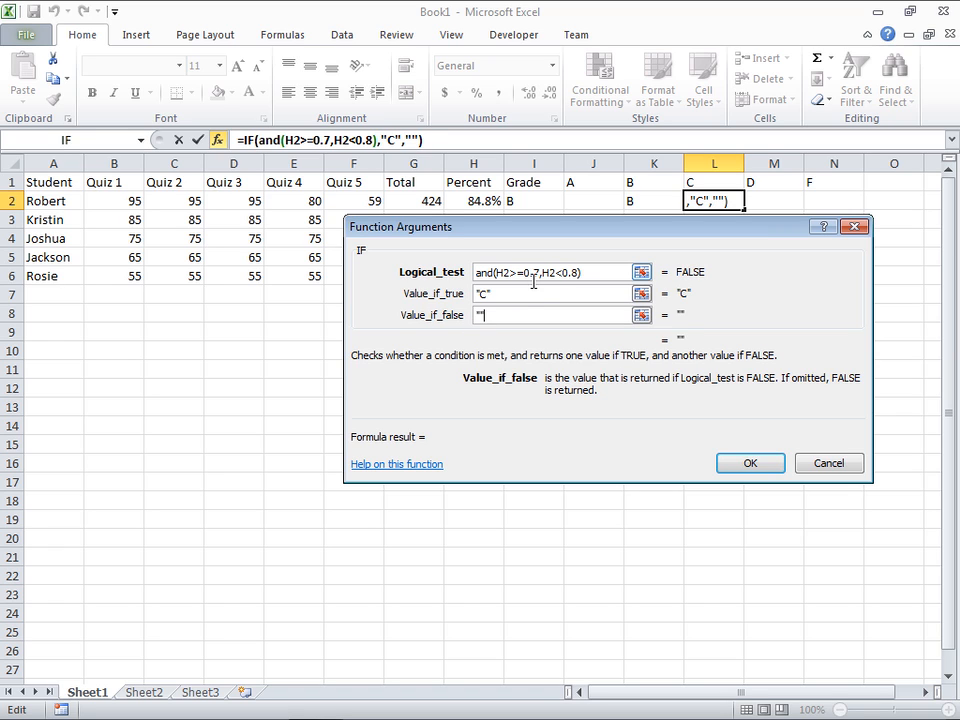
pyautogui.moveTo(514, 296); pyautogui.dragTo(438, 320)
pyautogui.click(750, 464)
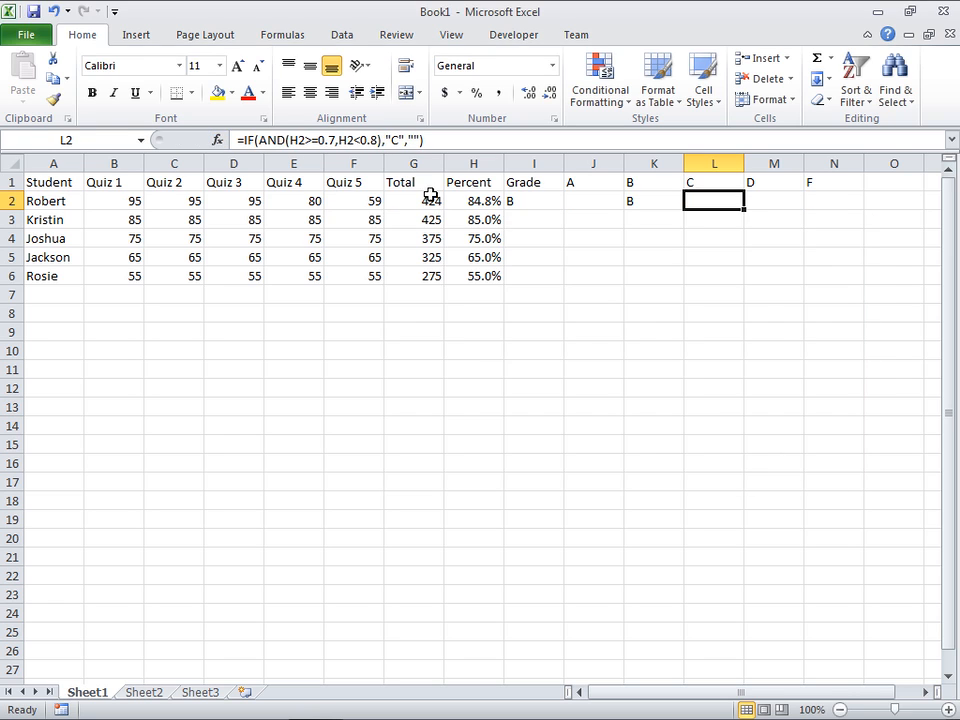
# Step: Test the C formula by setting both Quiz 5 in F2 and Quiz 4 in E2 to 44, and check L2
pyautogui.click(363, 202)
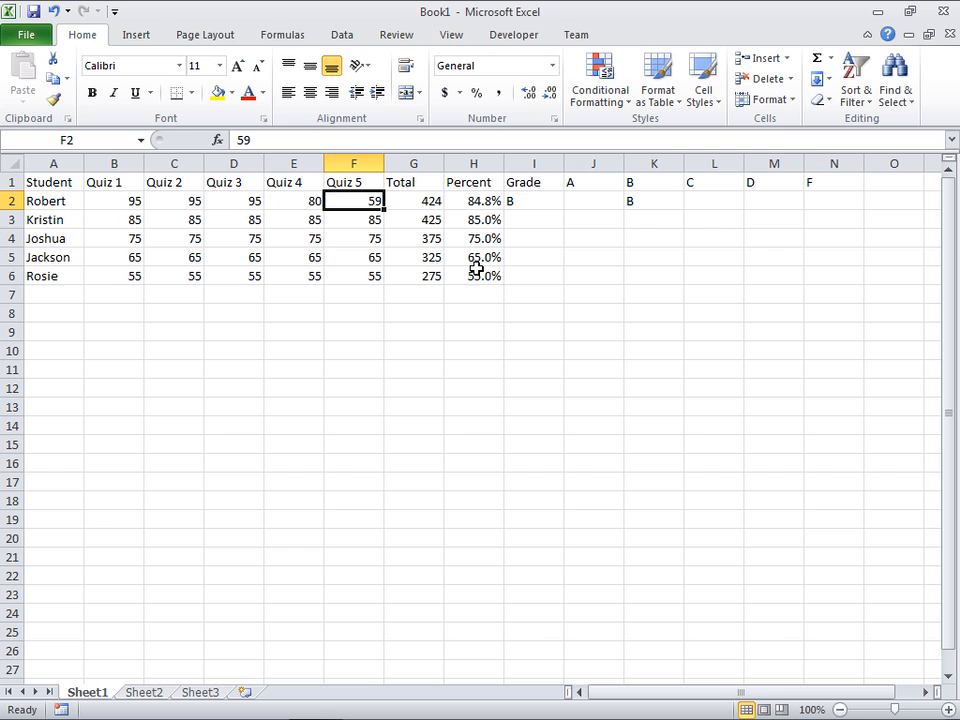
pyautogui.write('5')
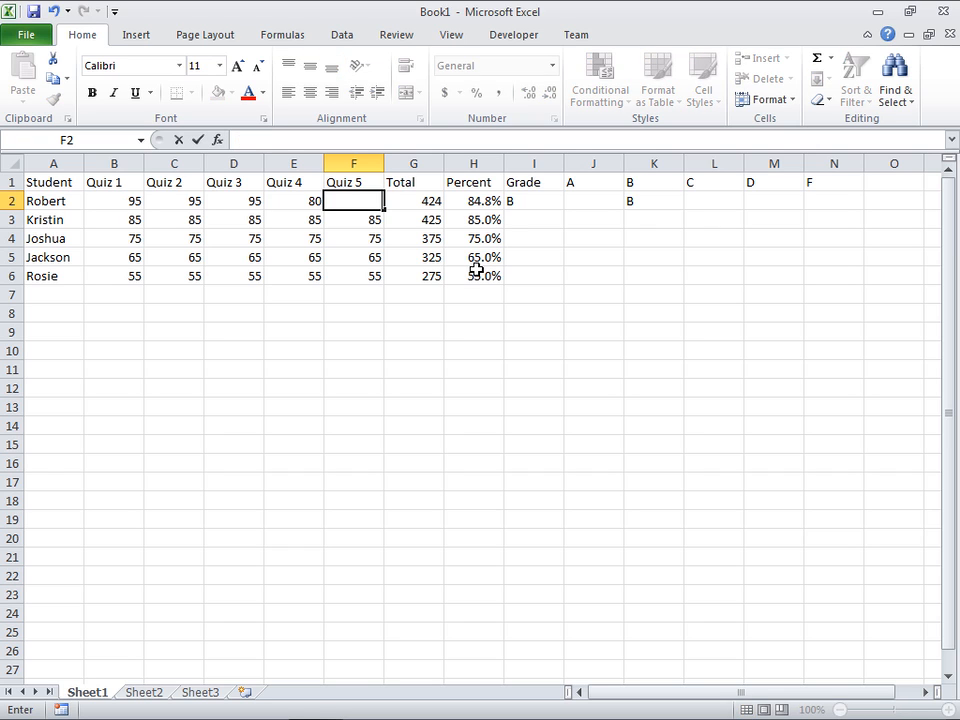
pyautogui.press('Return')
pyautogui.click(311, 200)
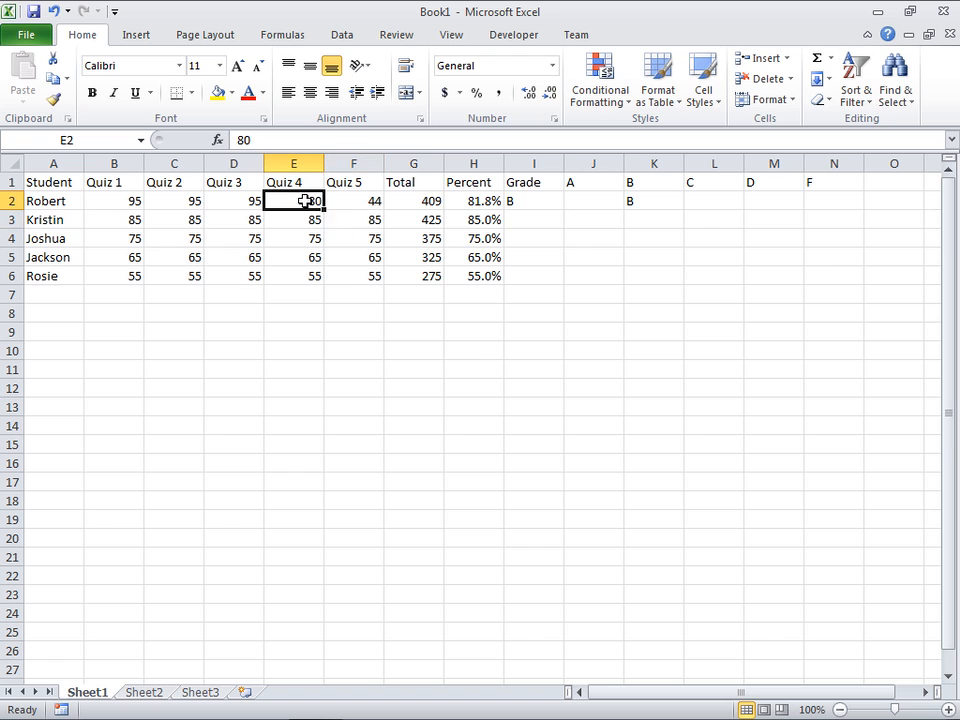
pyautogui.write('44')
pyautogui.press('Return')
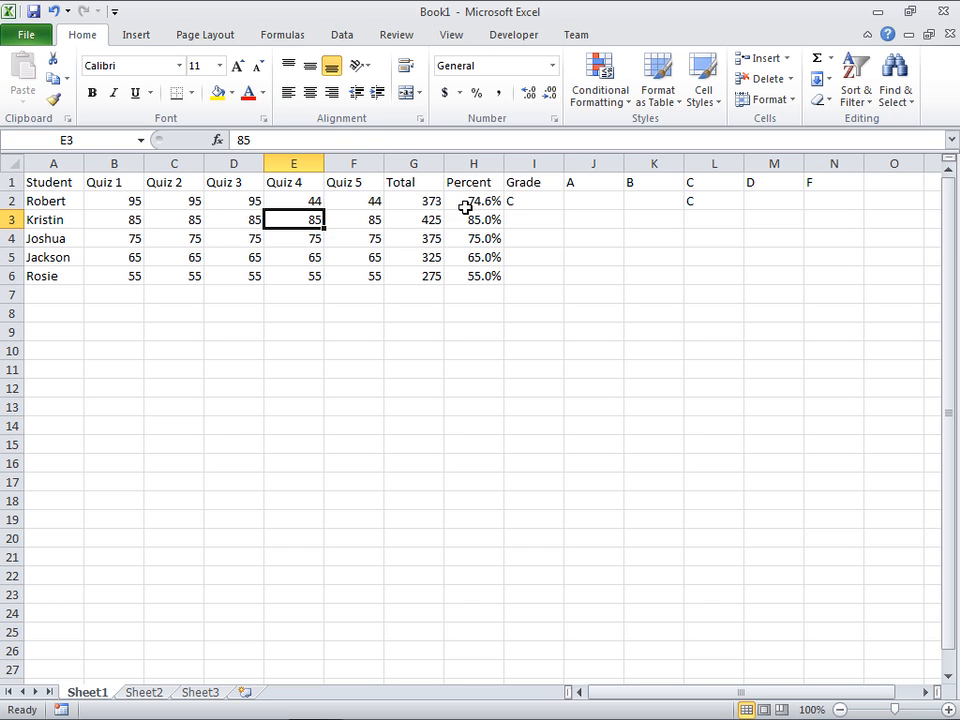
pyautogui.click(707, 205)
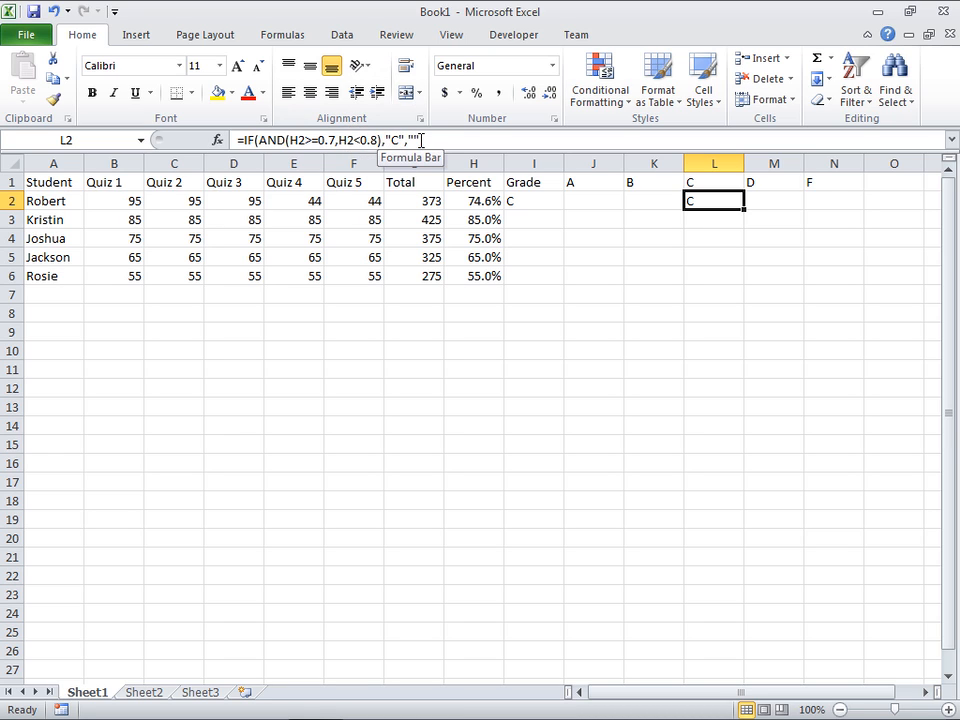
# Step: Insert the IF function in M2 with the logical test and(H2>=0.6,H2<0.7)
pyautogui.click(786, 199)
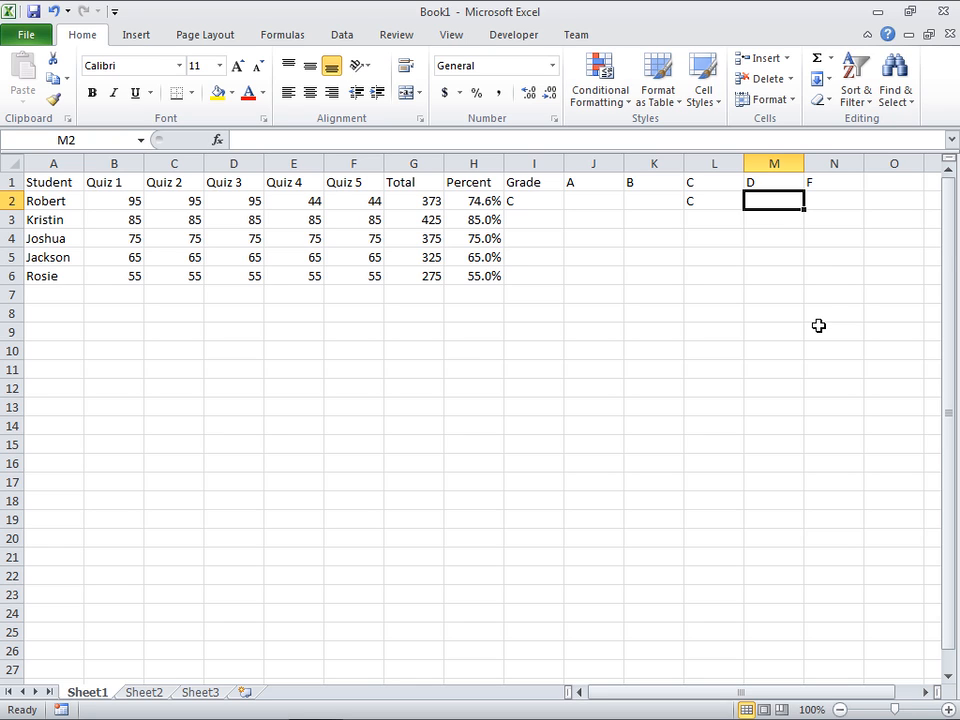
pyautogui.click(217, 140)
pyautogui.click(440, 340)
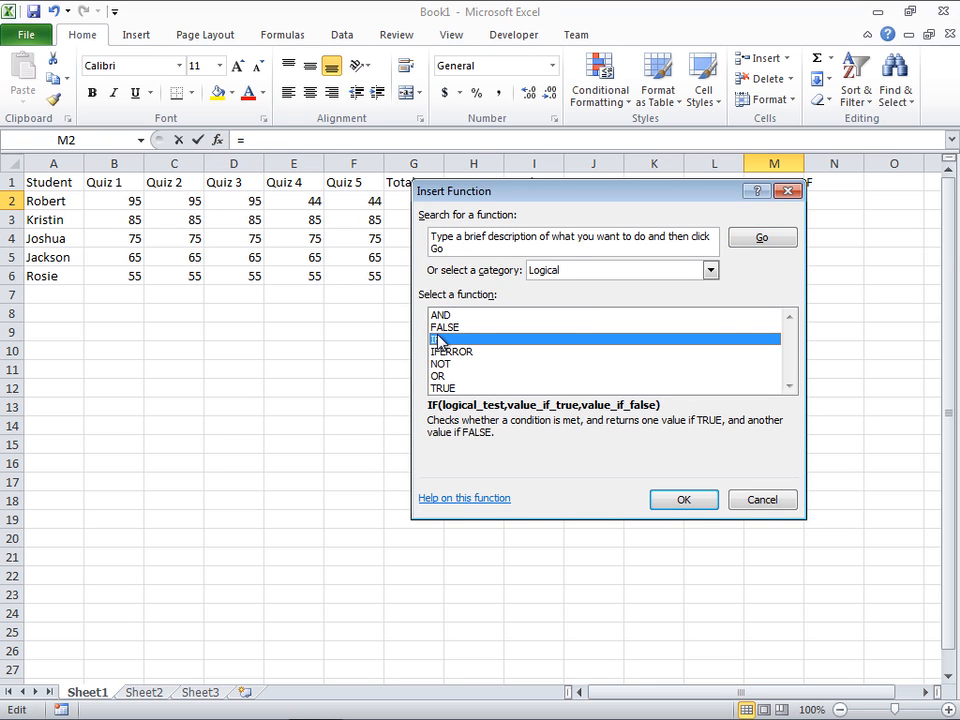
pyautogui.click(683, 503)
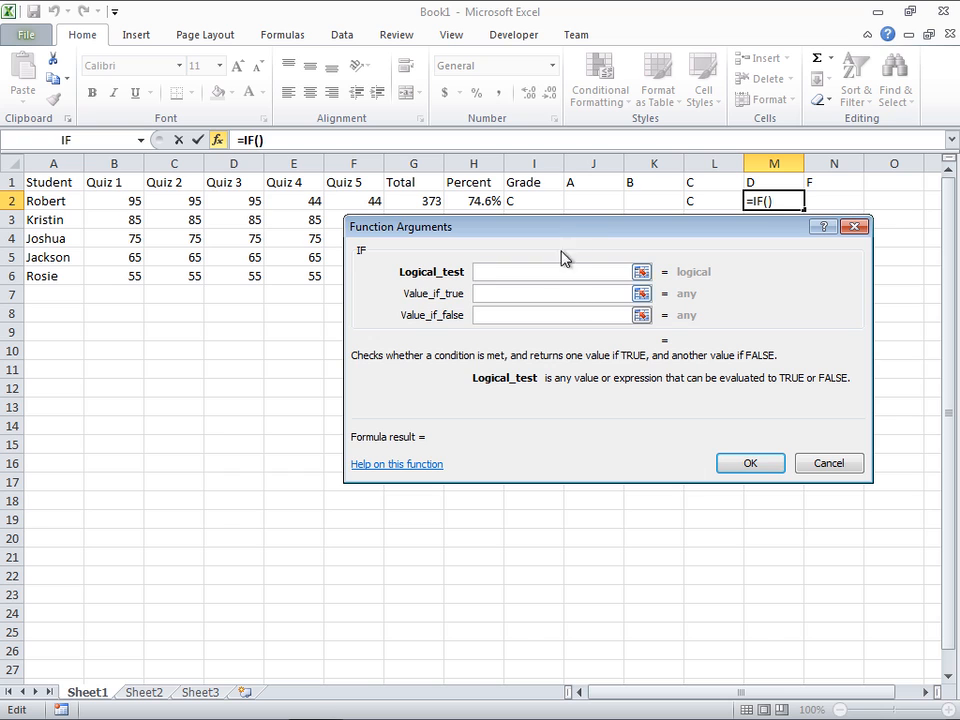
pyautogui.moveTo(578, 236); pyautogui.dragTo(571, 230)
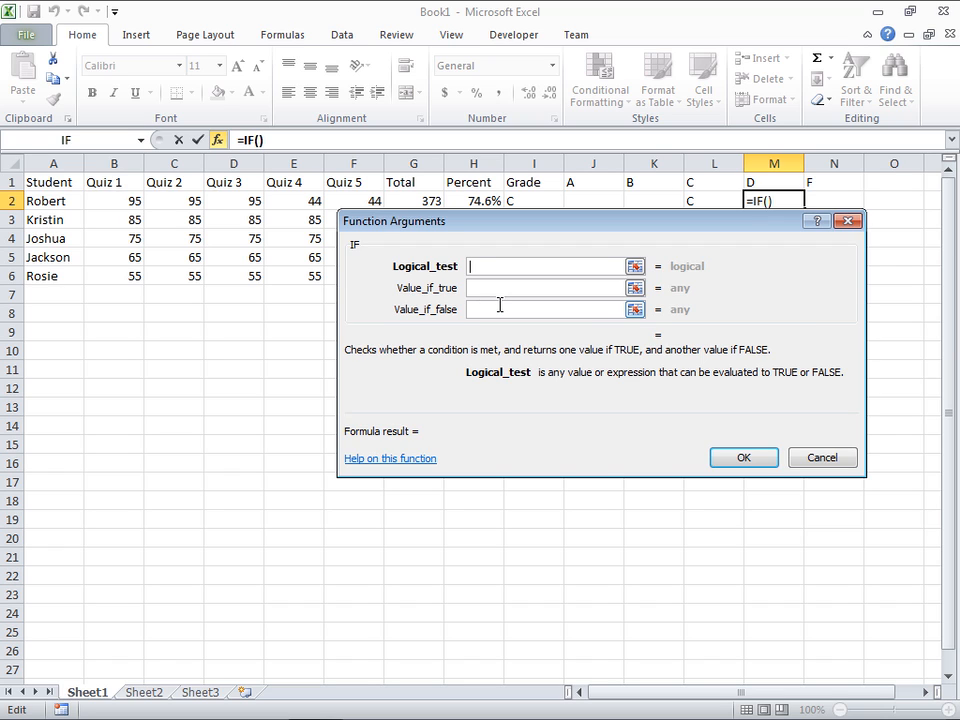
pyautogui.write('and(')
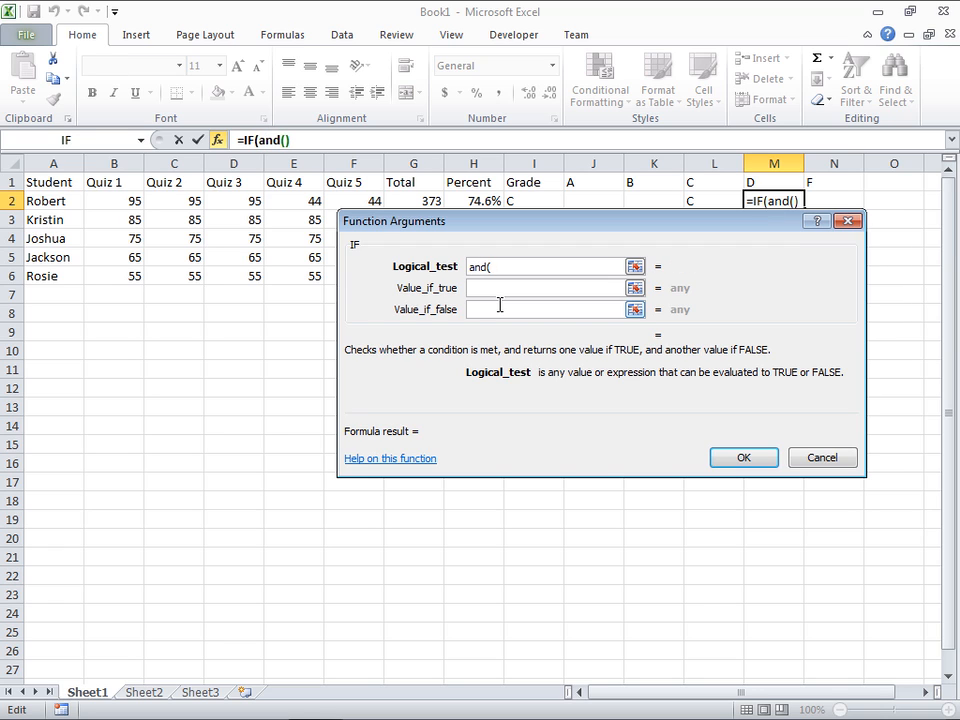
pyautogui.click(479, 201)
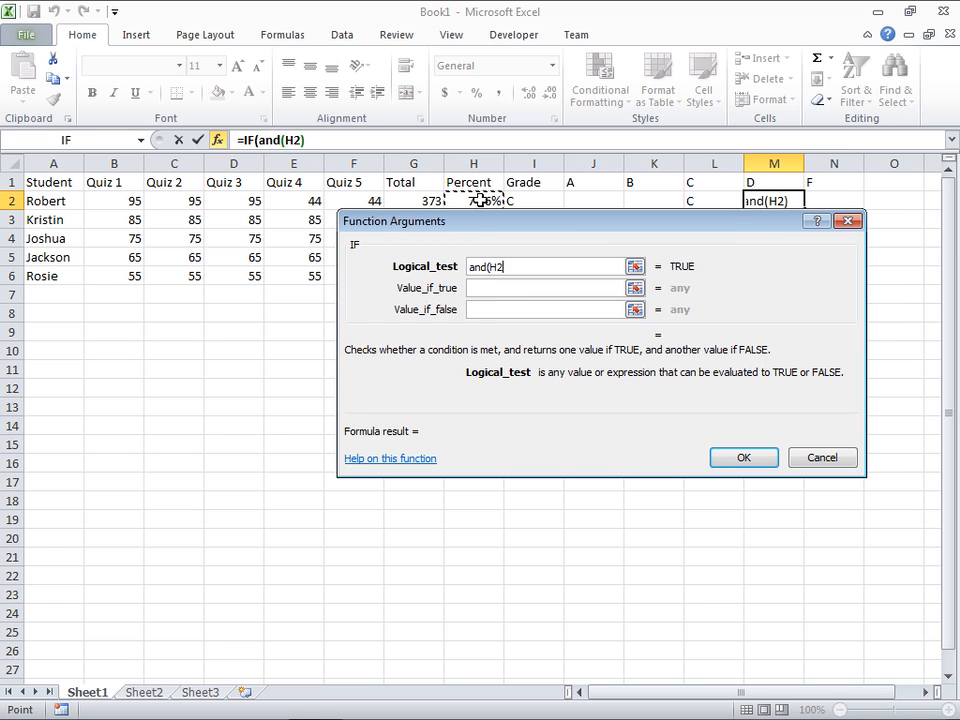
pyautogui.write('>')
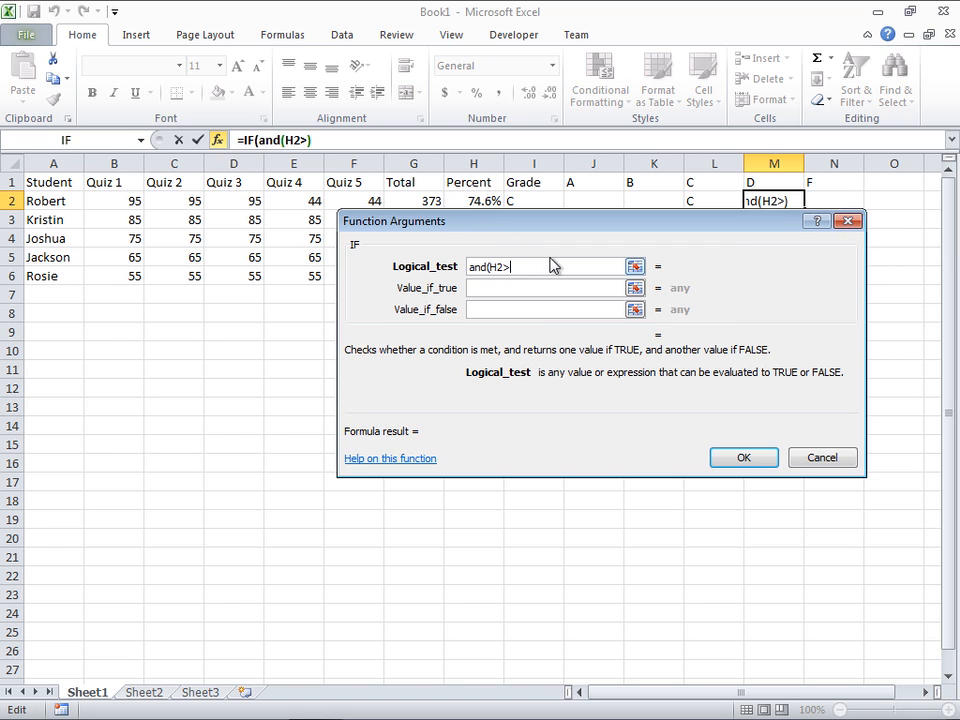
pyautogui.write('=0.')
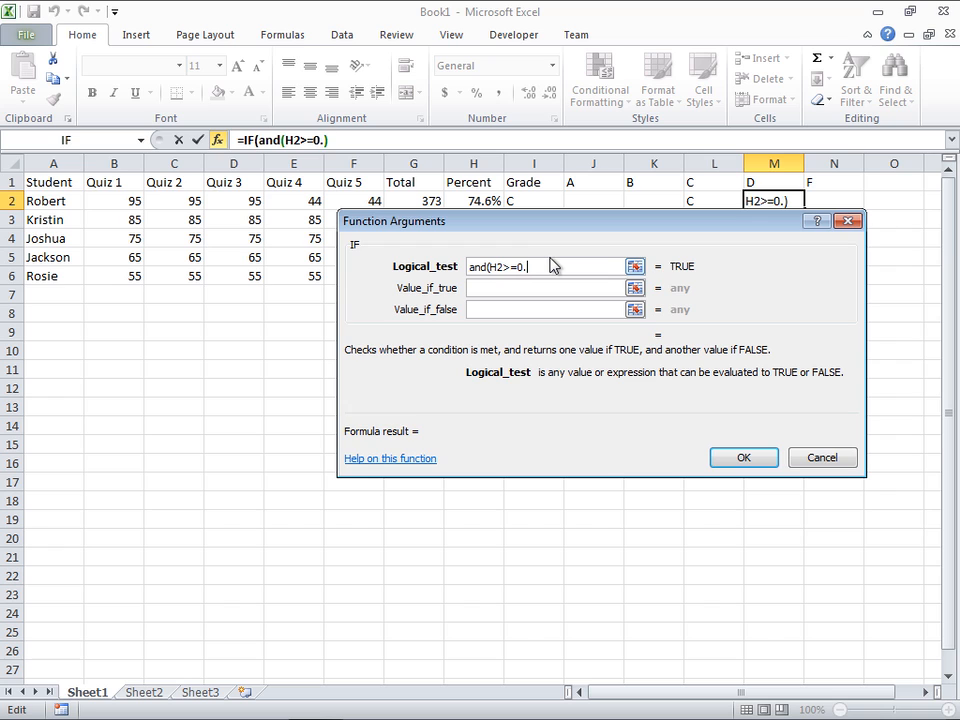
pyautogui.write('6,')
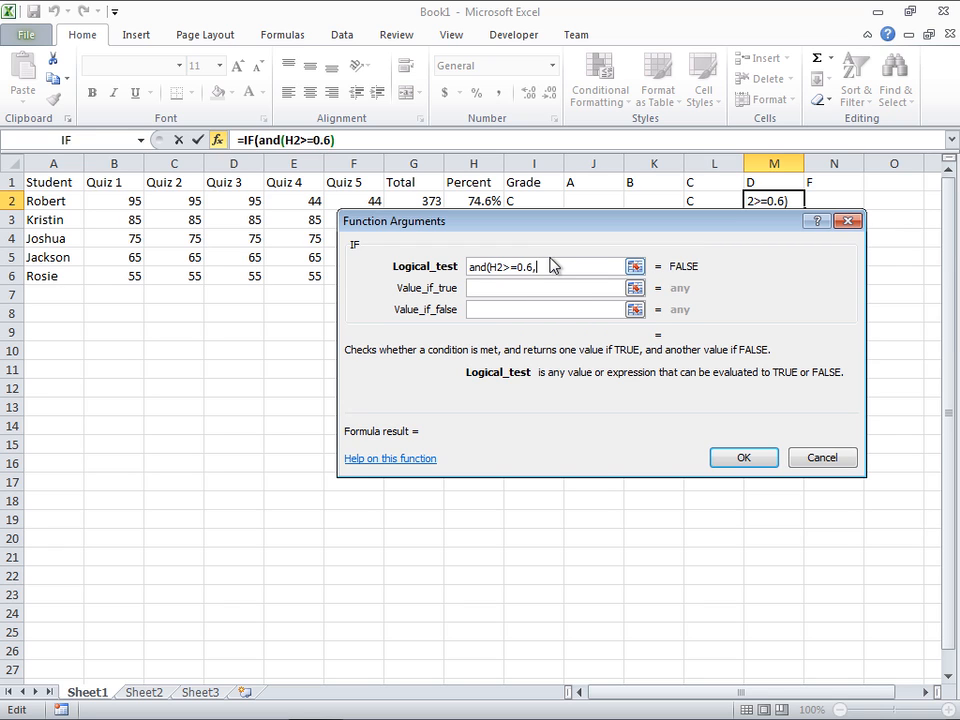
pyautogui.click(478, 201)
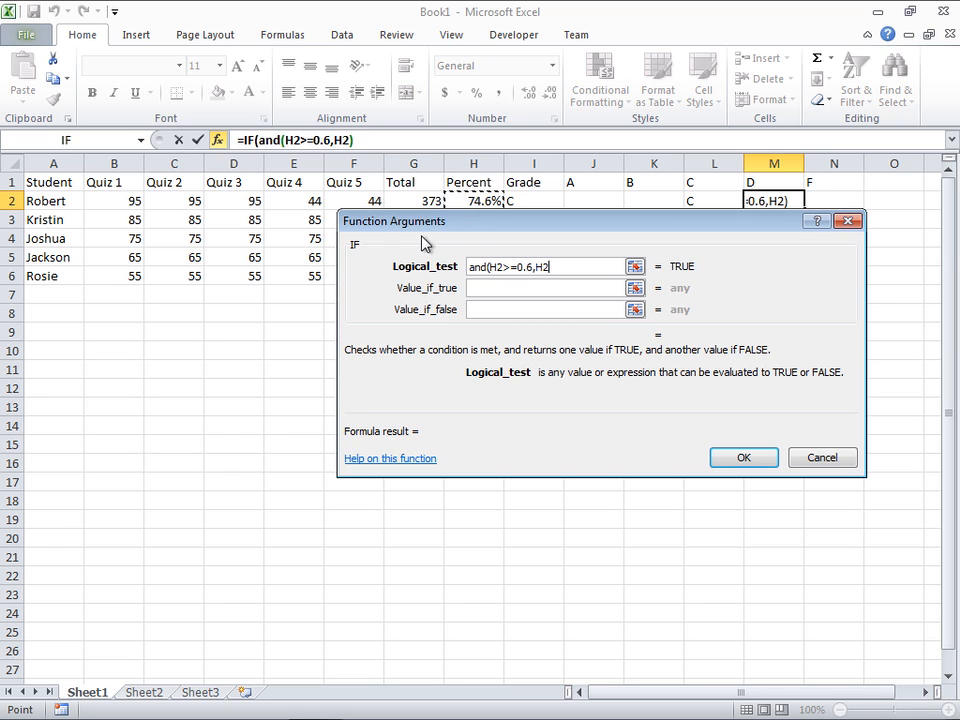
pyautogui.write('<0.')
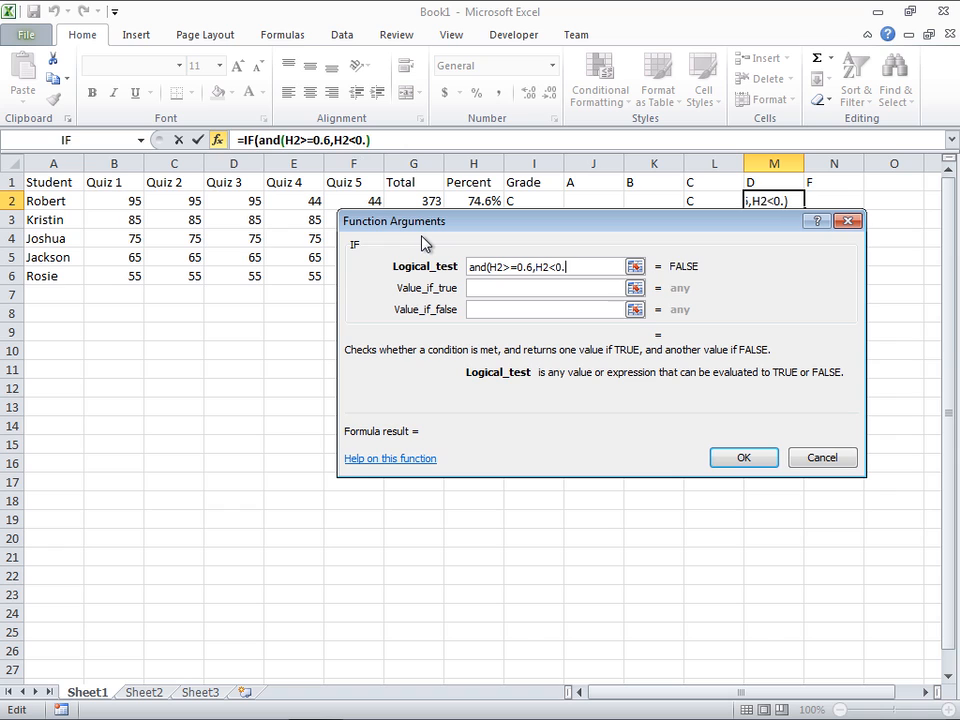
pyautogui.write('7)')
pyautogui.press('Tab')
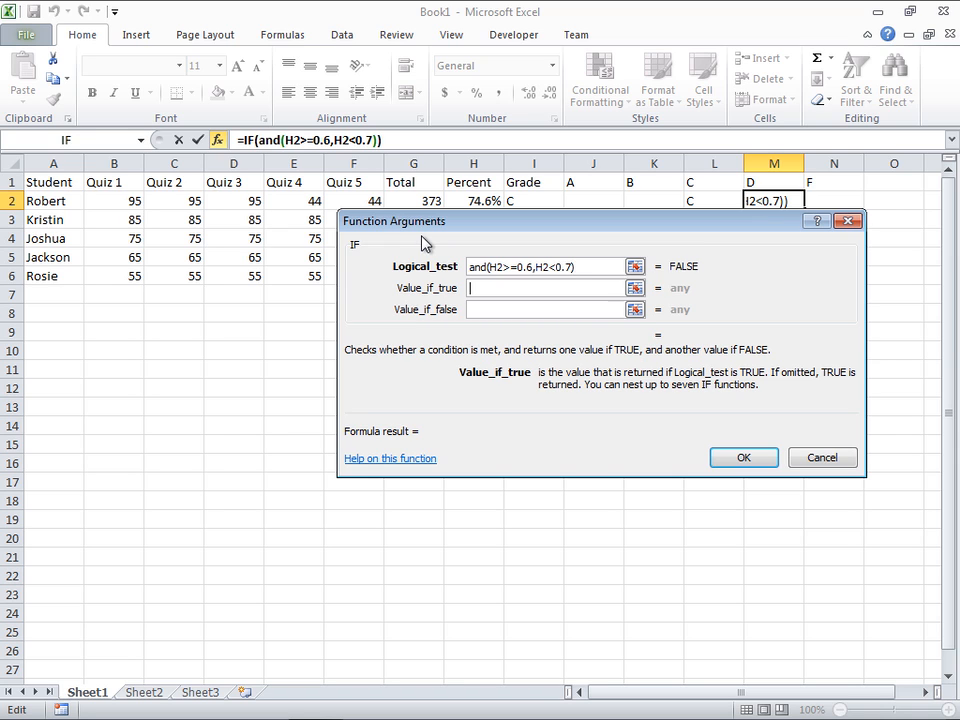
# Step: Set the M2 IF function's value if true to "D" and value if false to "", and confirm the formula
pyautogui.write('D')
pyautogui.press('Tab')
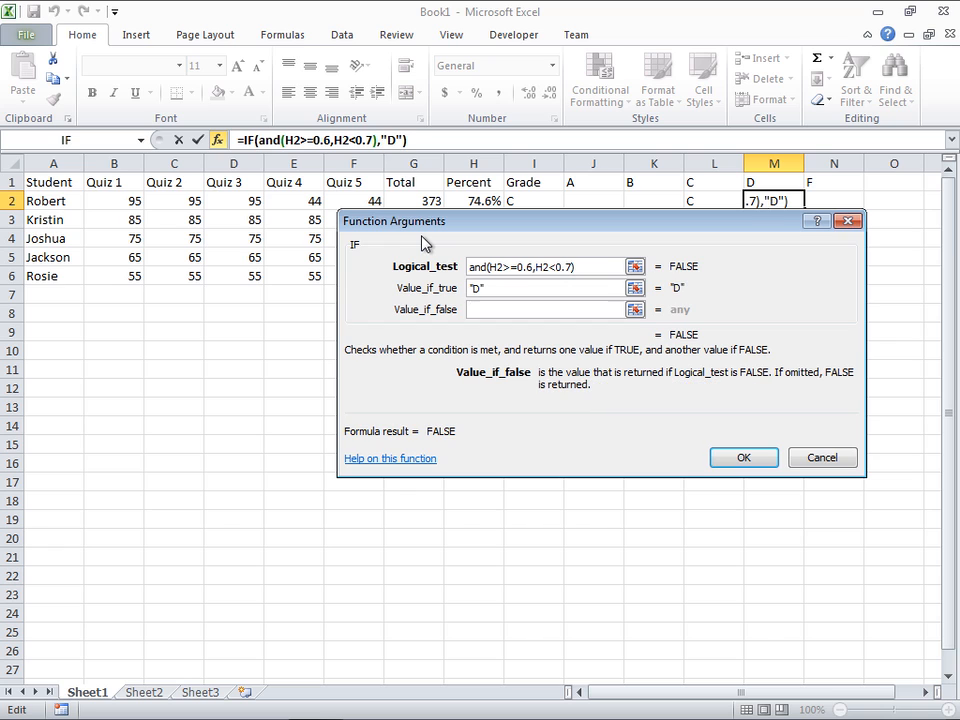
pyautogui.write('""')
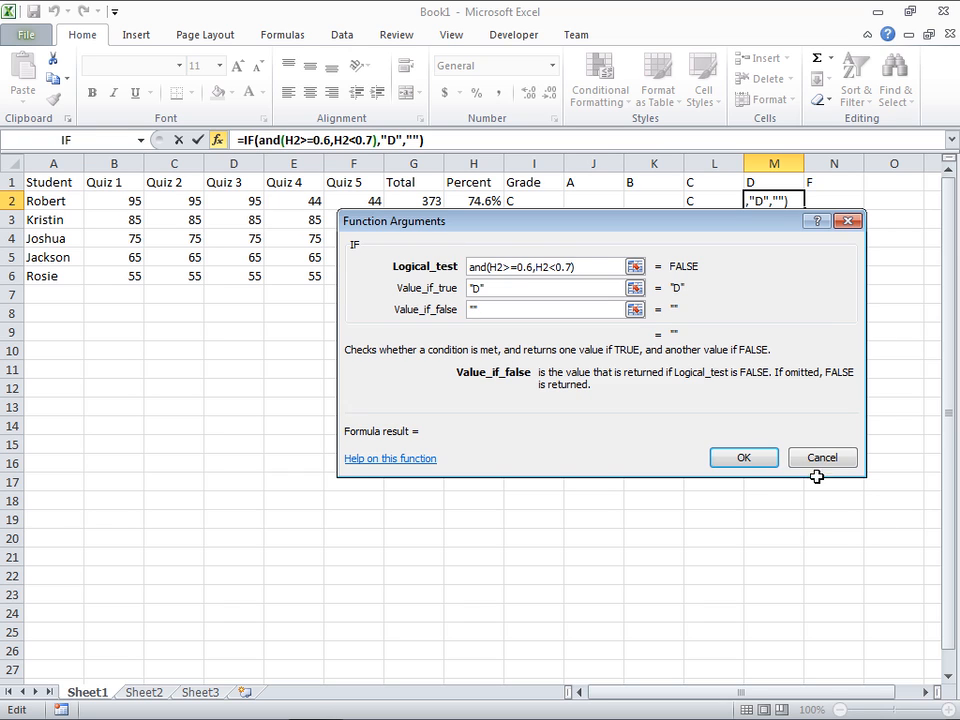
pyautogui.click(750, 456)
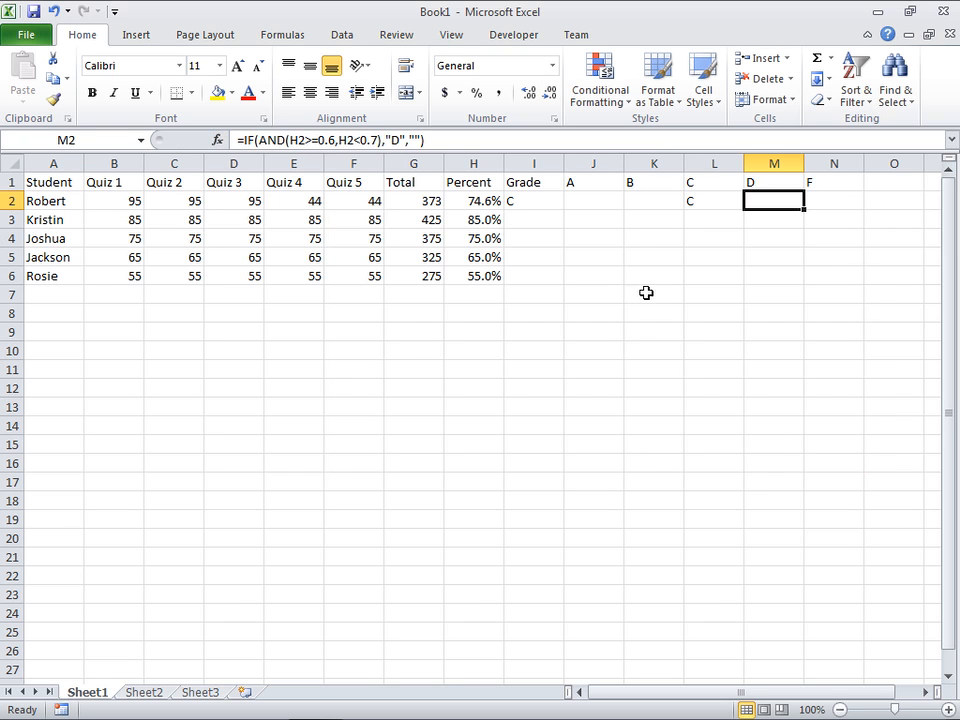
# Step: Review the A, B, D and F helper formulas in J2, K2, M2 and N2
pyautogui.click(601, 203)
pyautogui.click(662, 203)
pyautogui.click(771, 203)
pyautogui.click(822, 203)
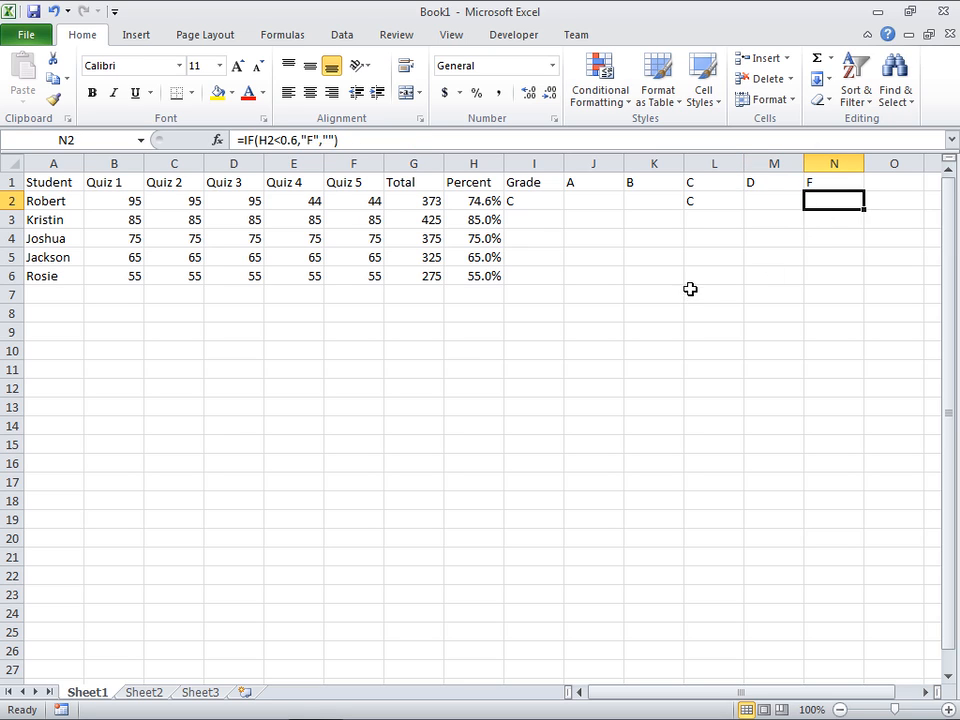
# Step: Test the A formula by setting Quiz 4 in E2 and Quiz 5 in F2 to 99, and check J2:N2 and the grade in I2
pyautogui.click(307, 203)
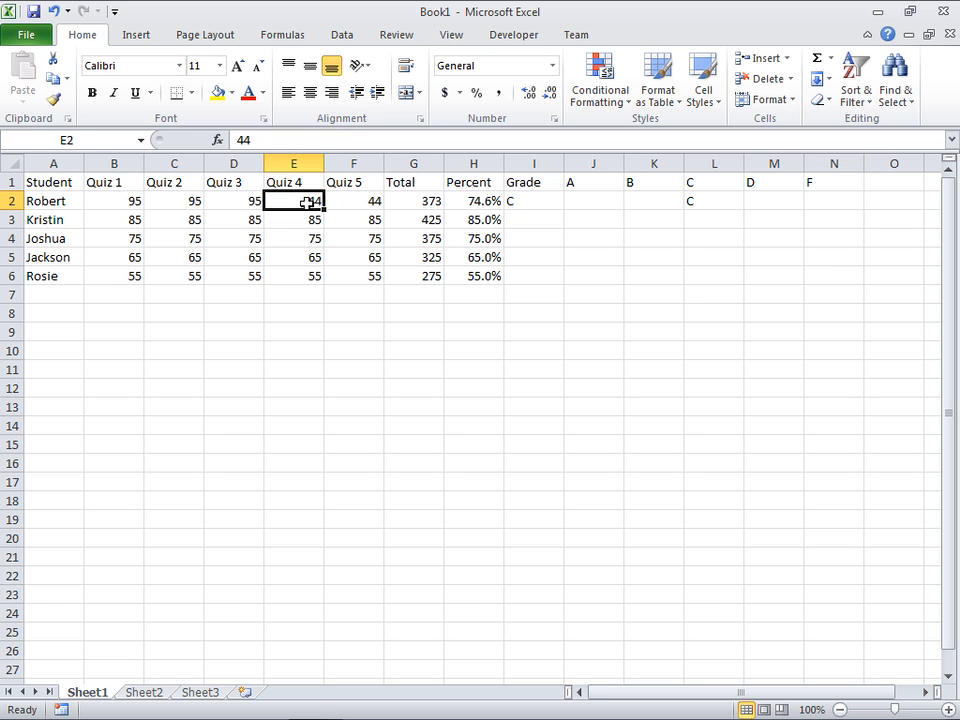
pyautogui.write('99')
pyautogui.click(357, 203)
pyautogui.write('99')
pyautogui.press('Return')
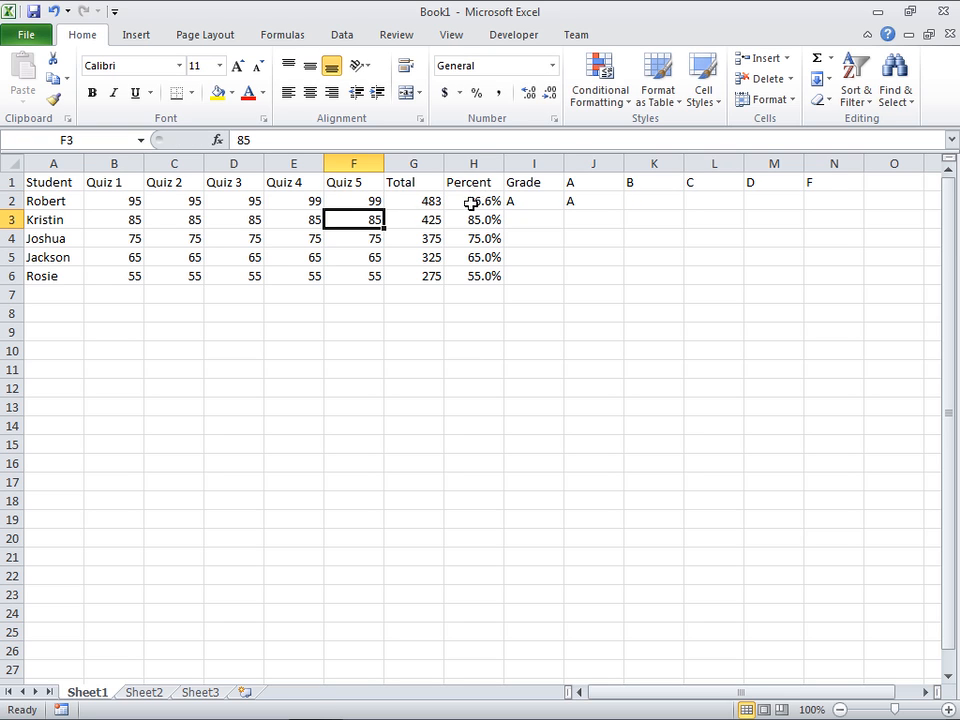
pyautogui.moveTo(592, 202); pyautogui.dragTo(816, 199)
pyautogui.click(530, 202)
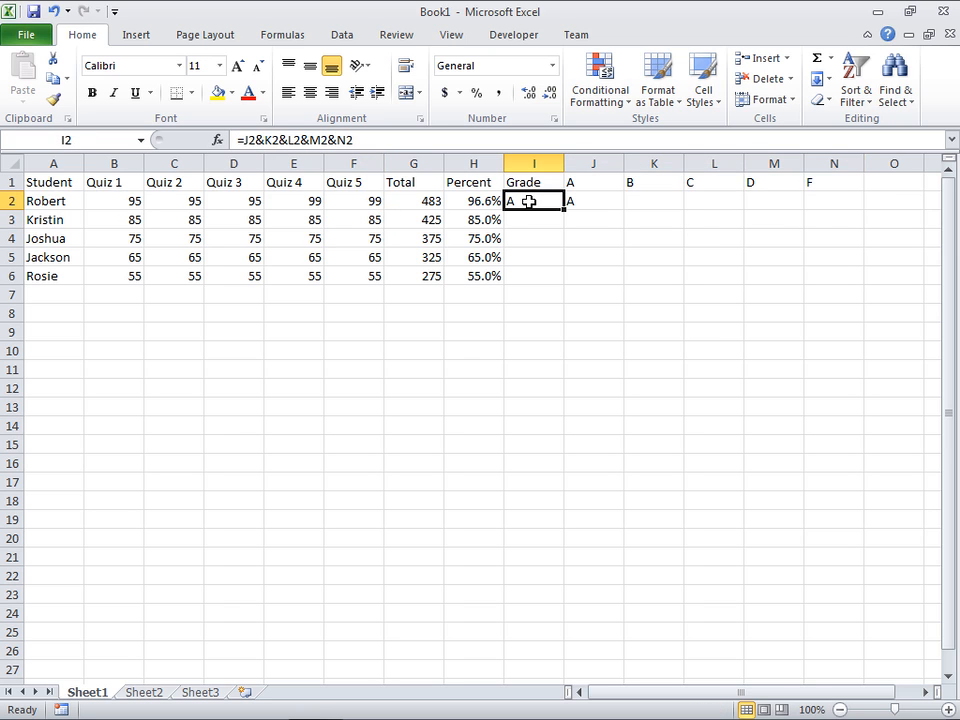
# Step: Test the B and C grades by setting Quiz 5 in F2 to 50 and then Quiz 4 in E2 to 50
pyautogui.click(367, 203)
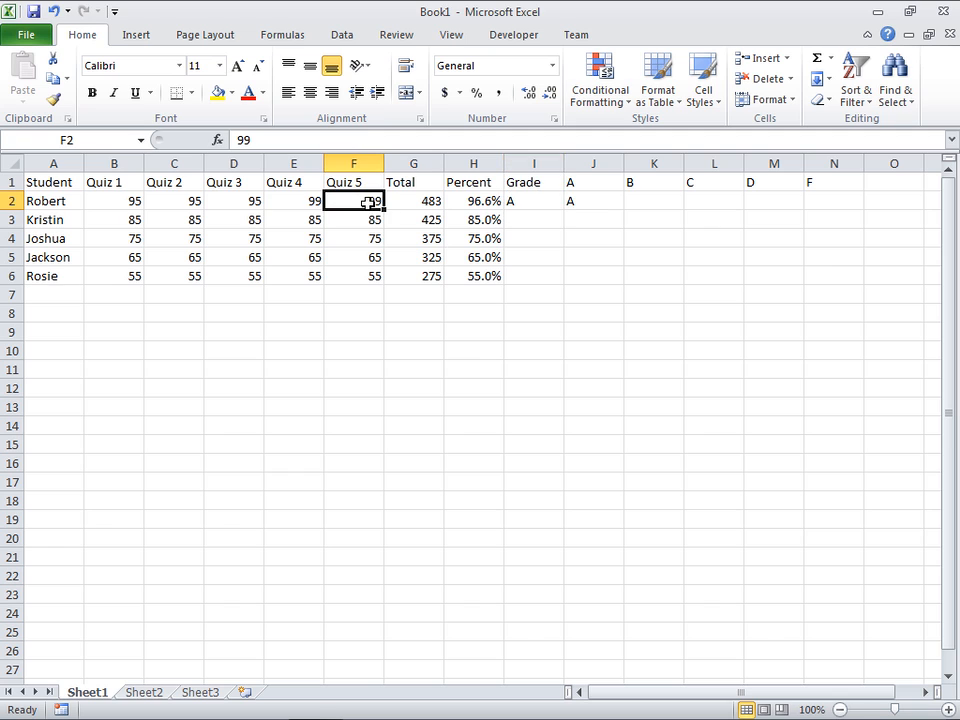
pyautogui.write('50')
pyautogui.press('Return')
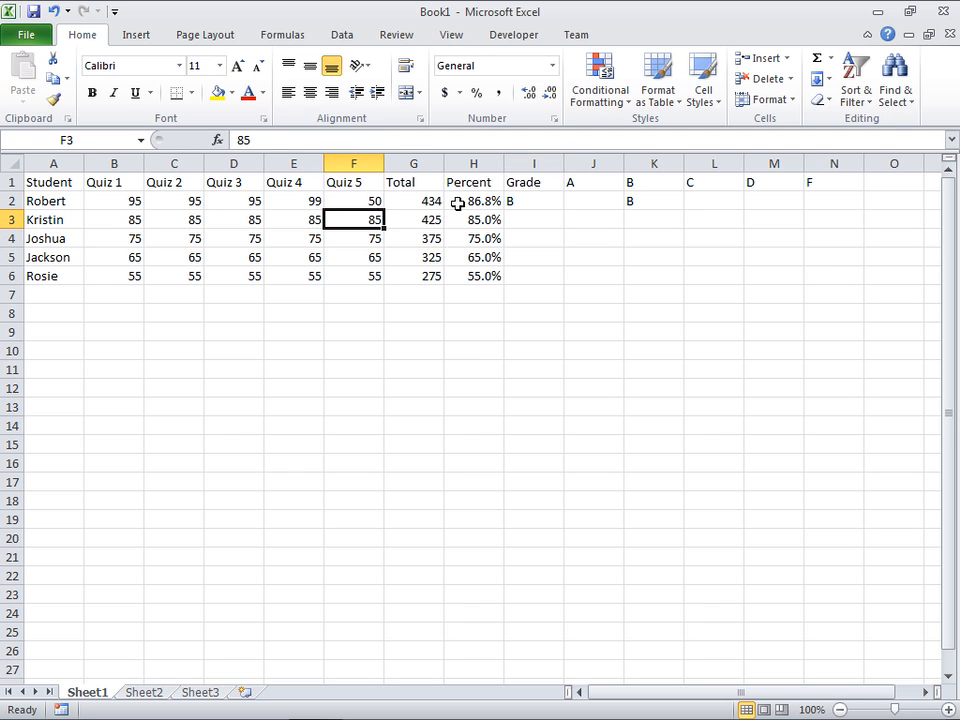
pyautogui.click(305, 202)
pyautogui.write('50')
pyautogui.press('Return')
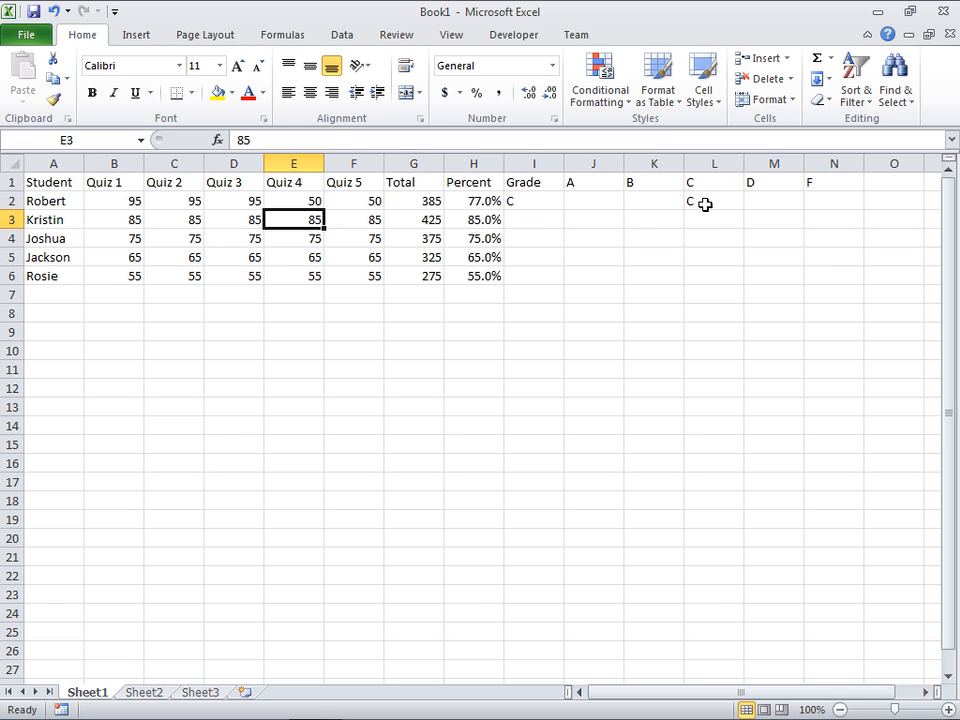
# Step: Test the D and F grades by setting Quiz 3 in D2 to 50 and then Quiz 2 in C2 to 50
pyautogui.click(251, 199)
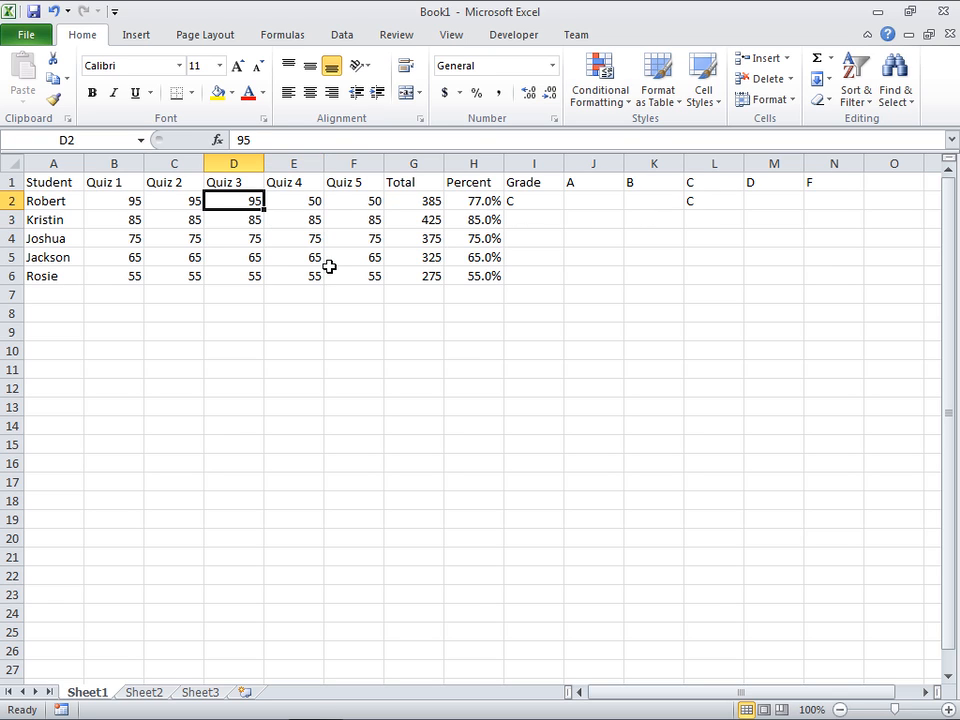
pyautogui.write('50')
pyautogui.press('Return')
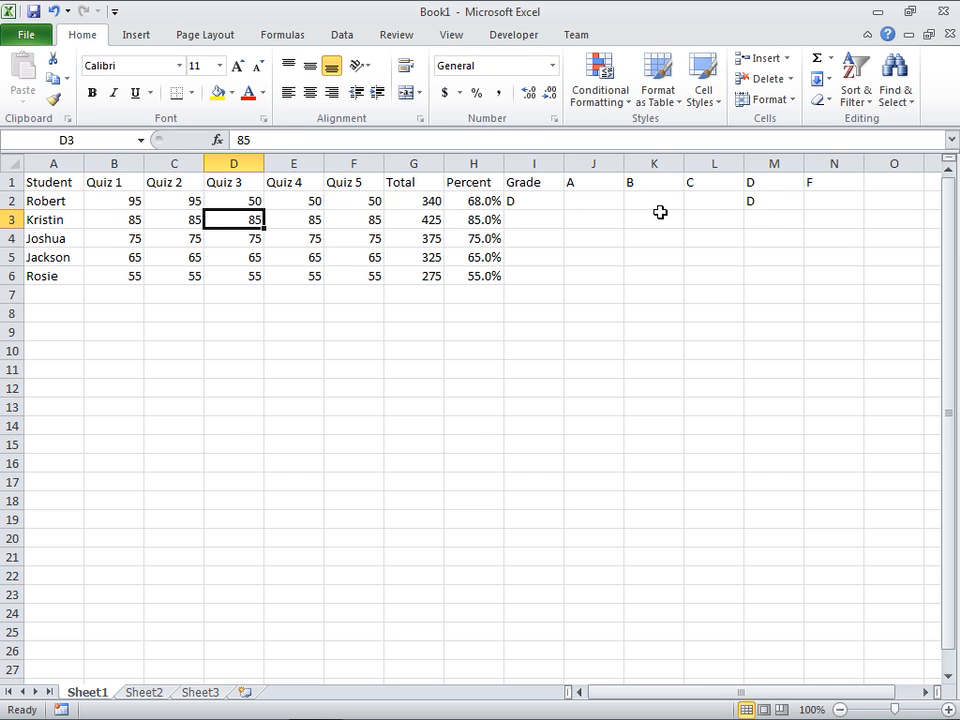
pyautogui.click(198, 201)
pyautogui.write('50')
pyautogui.press('Return')
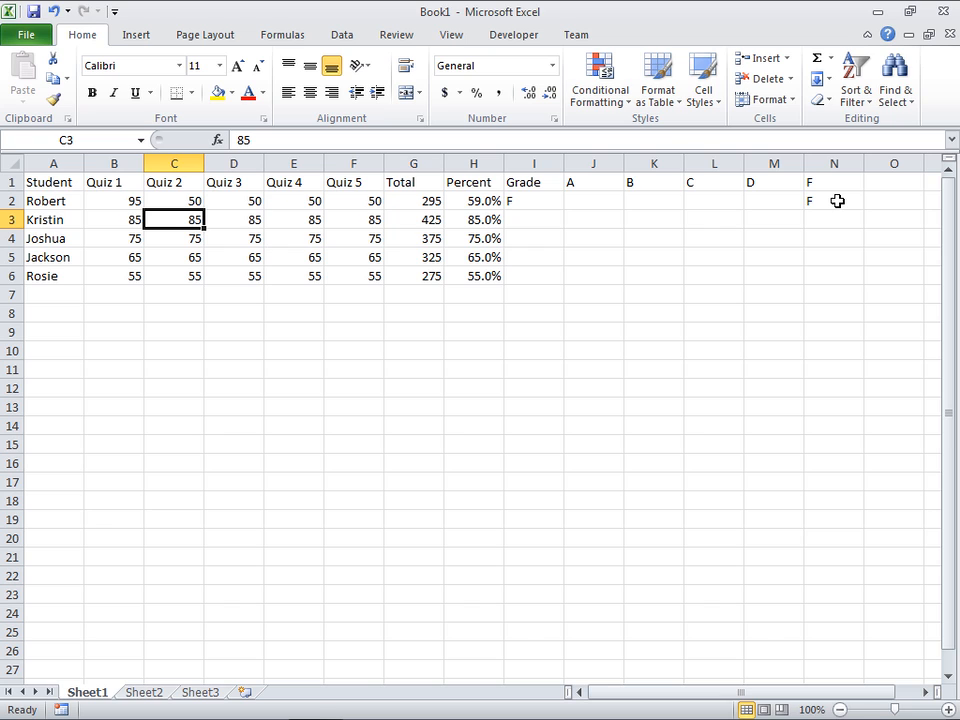
# Step: Review the helper formulas in J2 through N2 and the combined grade formula in I2
pyautogui.click(608, 201)
pyautogui.click(660, 201)
pyautogui.click(716, 201)
pyautogui.click(782, 201)
pyautogui.click(820, 201)
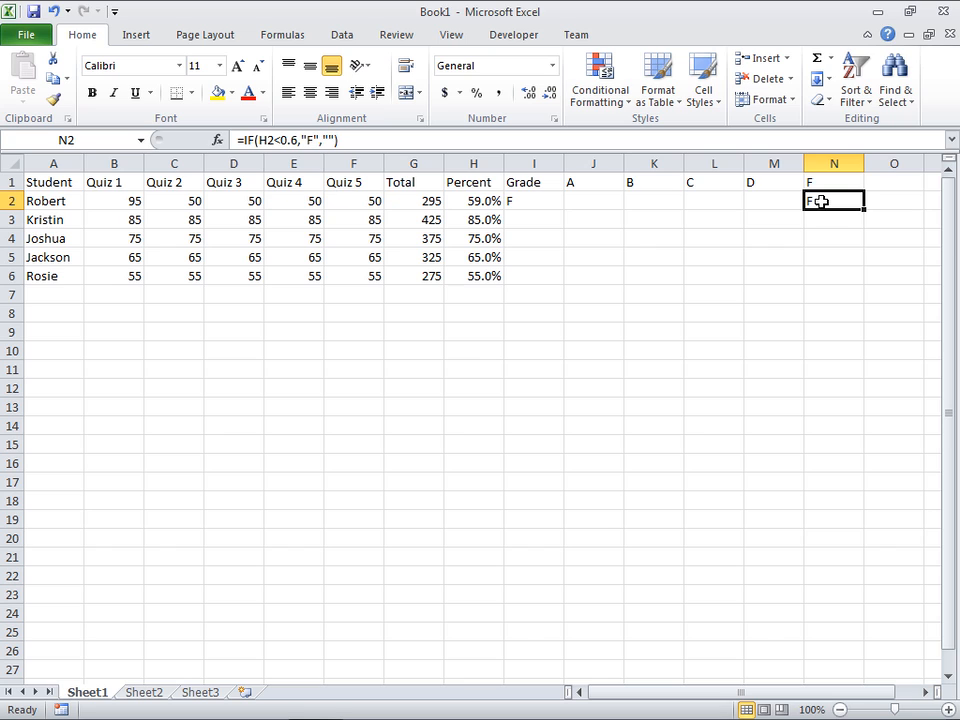
pyautogui.click(543, 201)
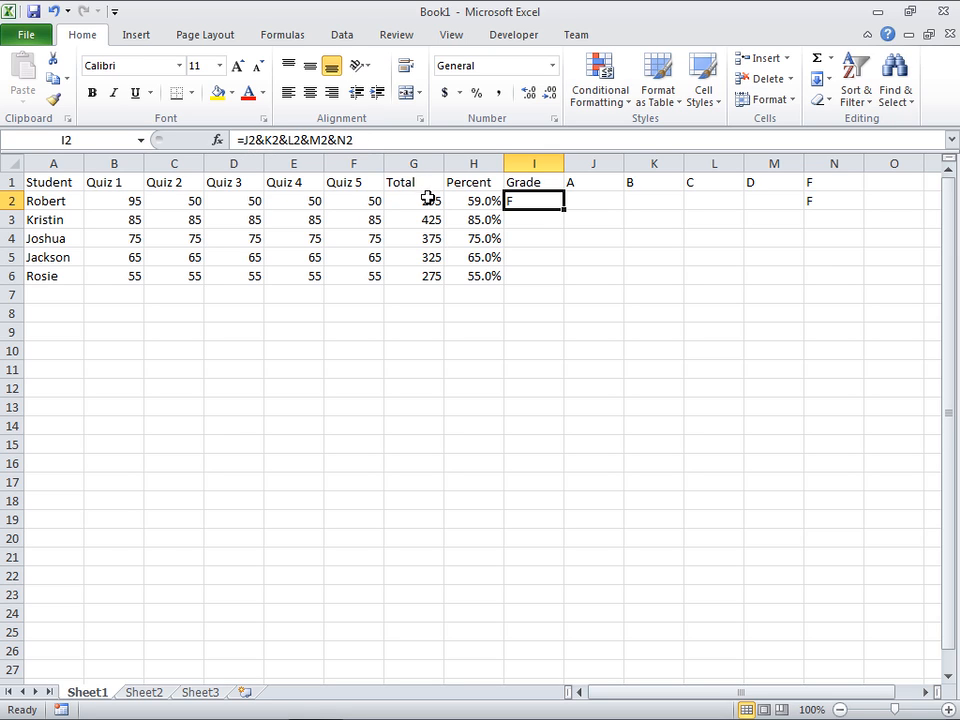
# Step: Fill the grade and helper formulas in I2:N2 down through row 6, and check the Grade column
pyautogui.click(560, 243)
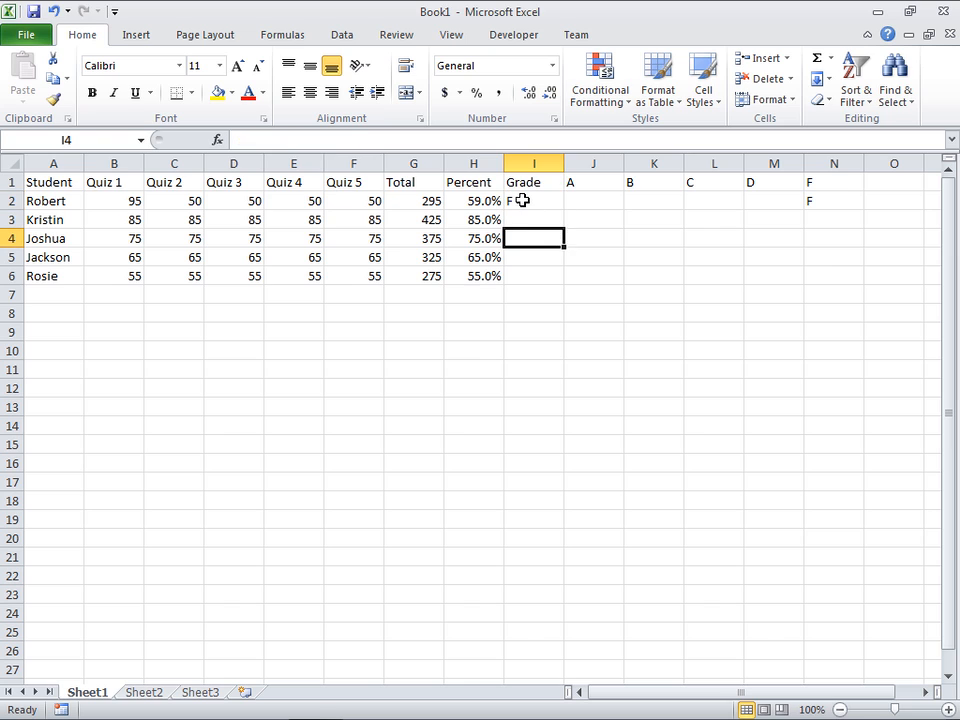
pyautogui.moveTo(522, 200); pyautogui.dragTo(821, 203)
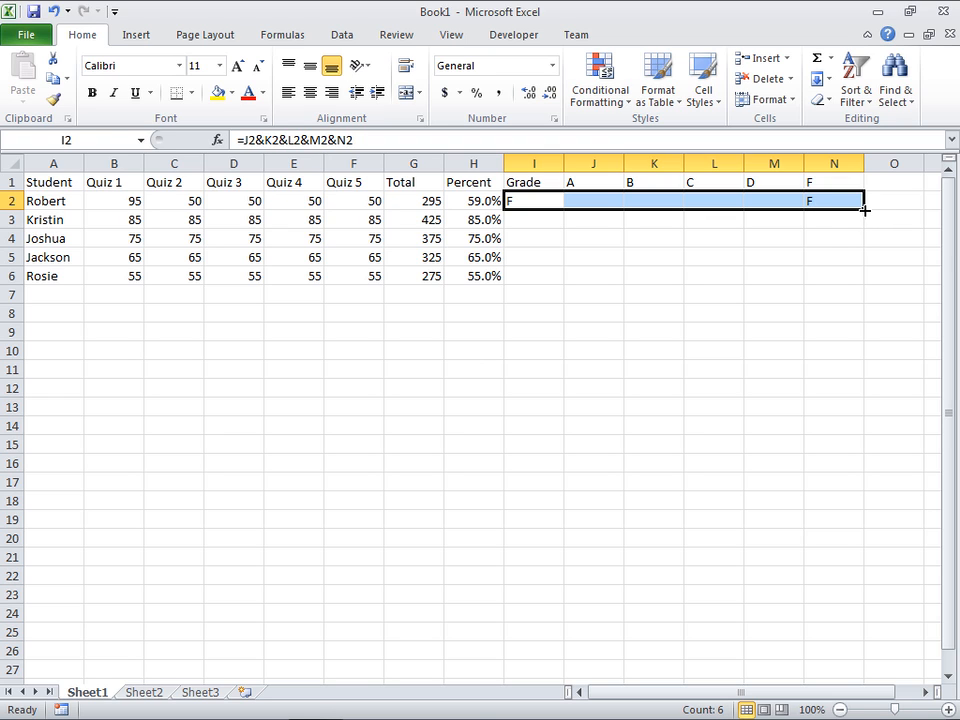
pyautogui.moveTo(863, 210); pyautogui.dragTo(865, 281)
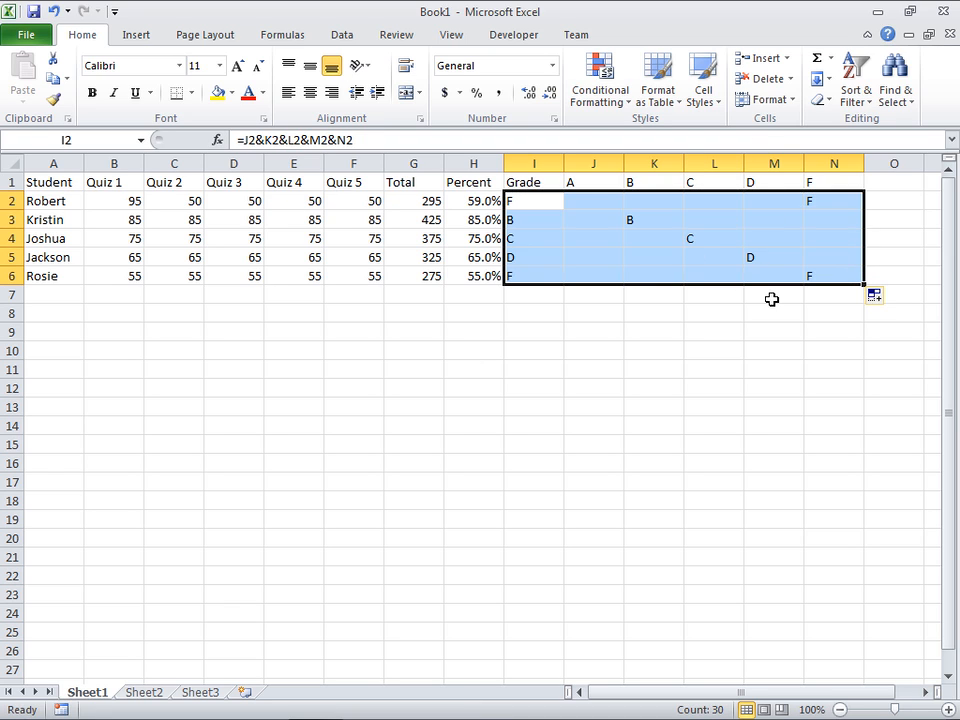
pyautogui.click(525, 296)
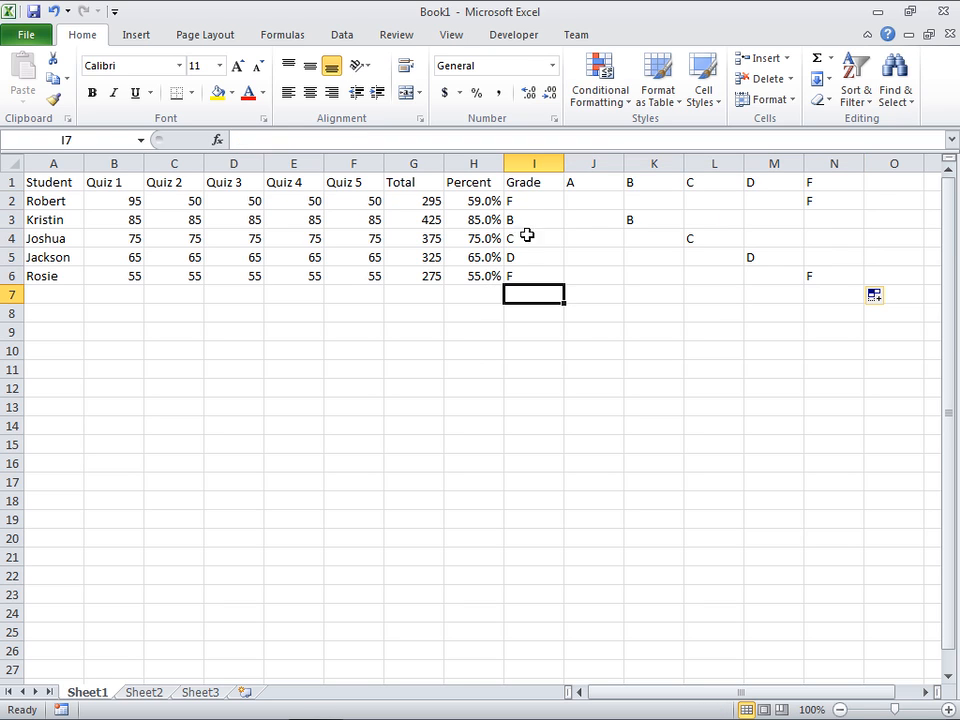
pyautogui.click(527, 162)
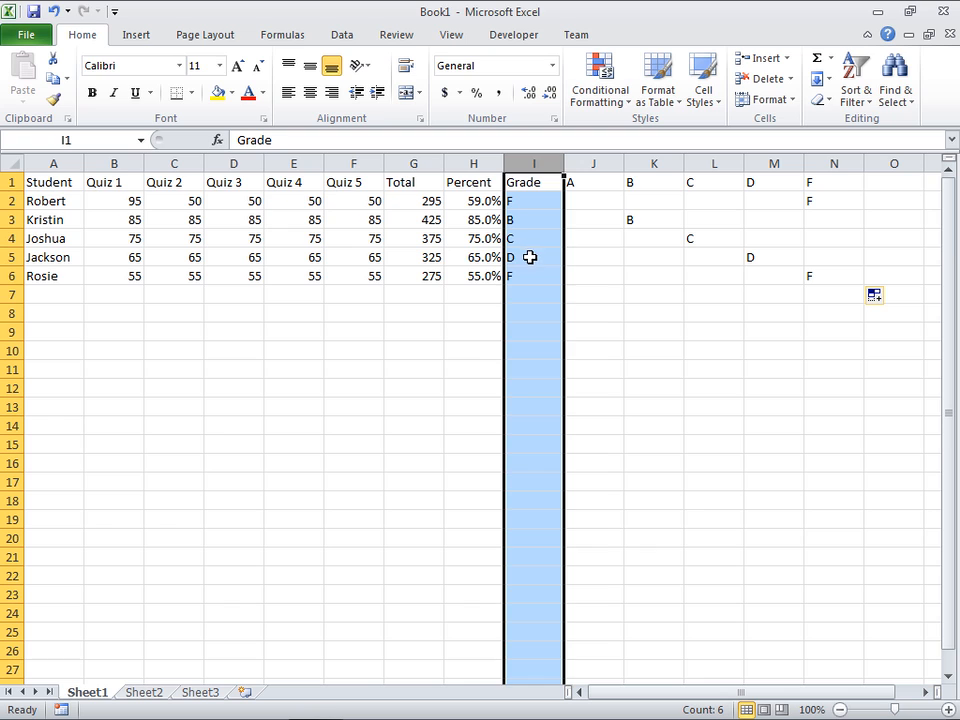
# Step: Set Quiz 2 through Quiz 5 in C2:F2 to 95
pyautogui.click(179, 201)
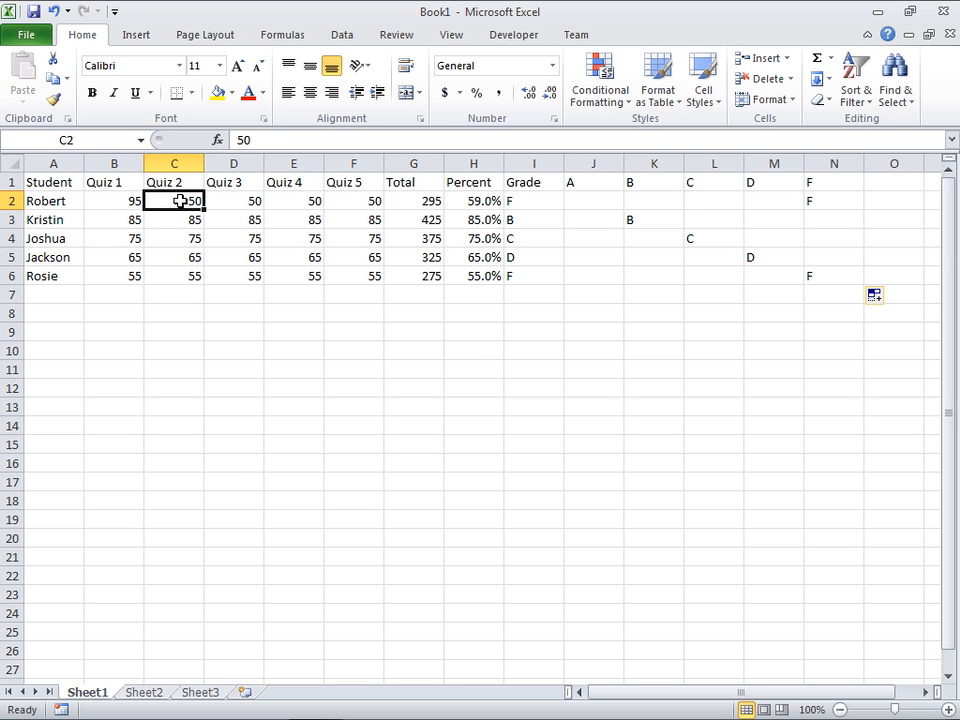
pyautogui.write('95')
pyautogui.press('Tab')
pyautogui.write('95')
pyautogui.press('Tab')
pyautogui.write('95')
pyautogui.press('Tab')
pyautogui.write('95')
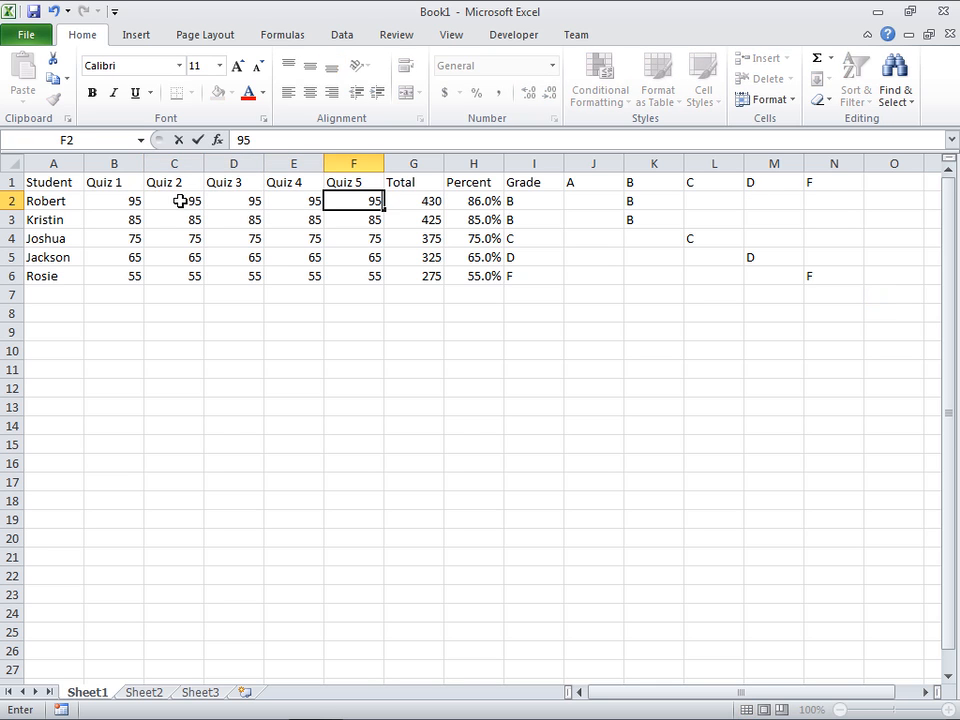
pyautogui.press('Tab')
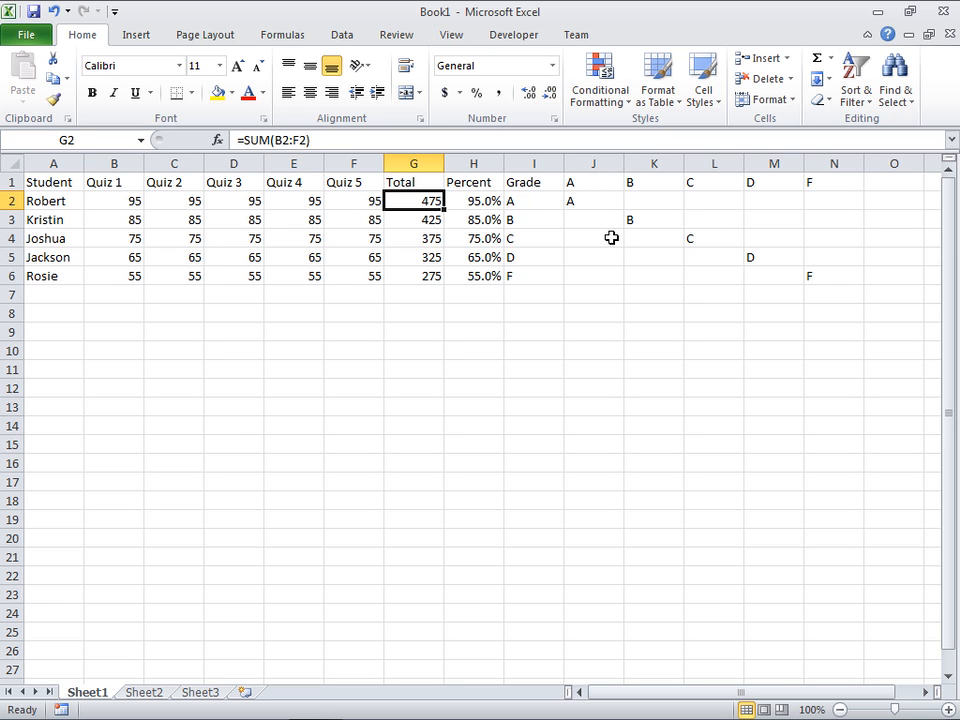
# Step: Hide the helper columns J through N so that only the gradebook columns through Grade are displayed
pyautogui.click(596, 161)
pyautogui.moveTo(624, 161); pyautogui.dragTo(833, 161)
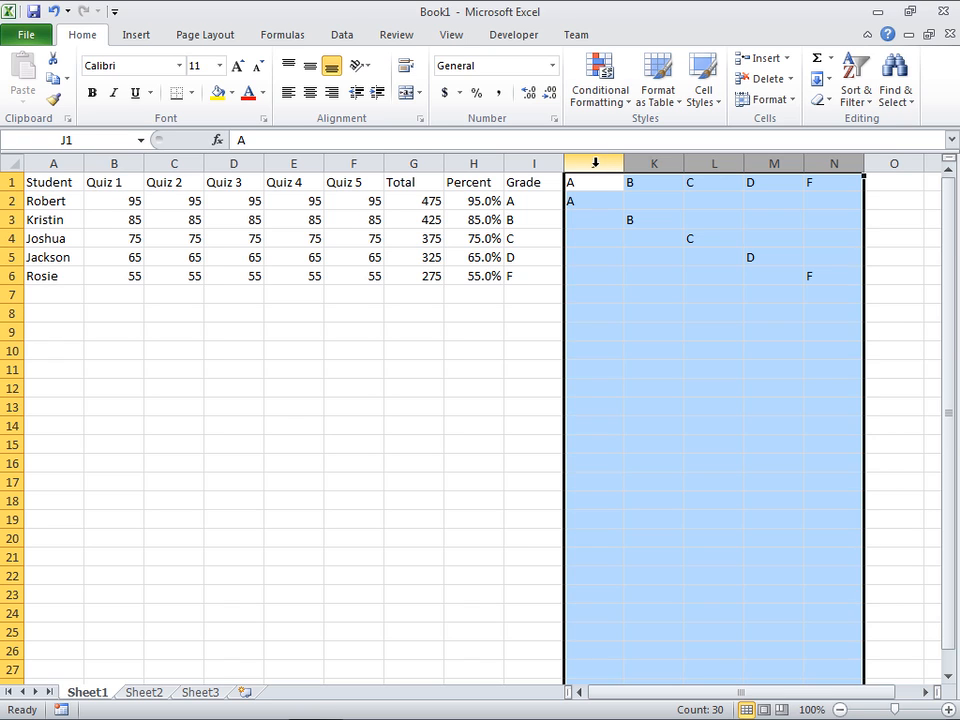
pyautogui.moveTo(593, 163); pyautogui.dragTo(842, 163)
pyautogui.rightClick(836, 162)
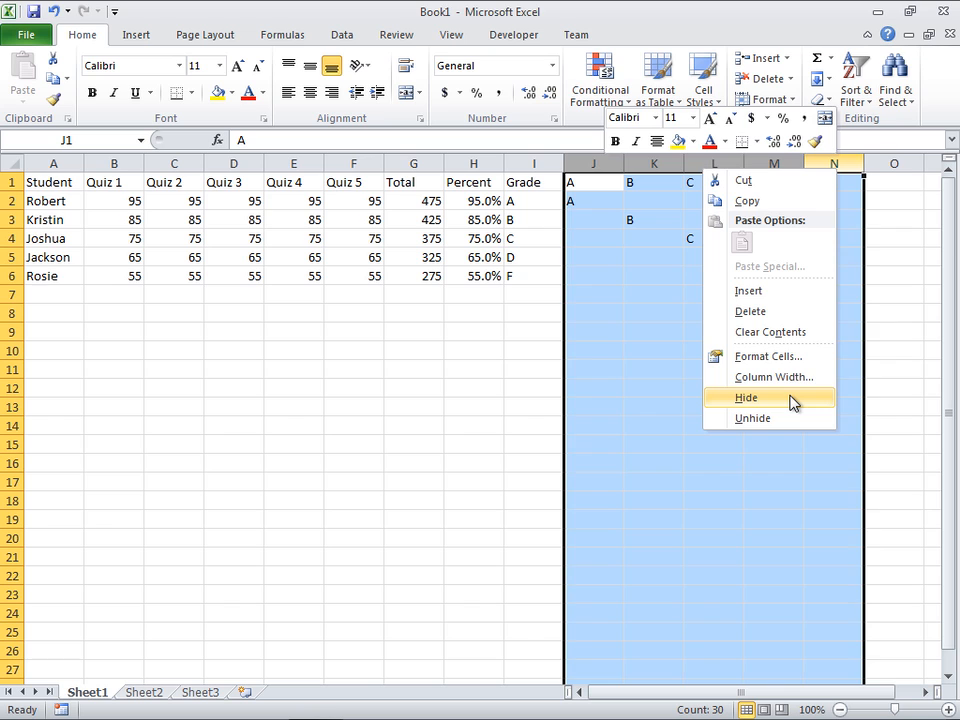
pyautogui.click(794, 399)
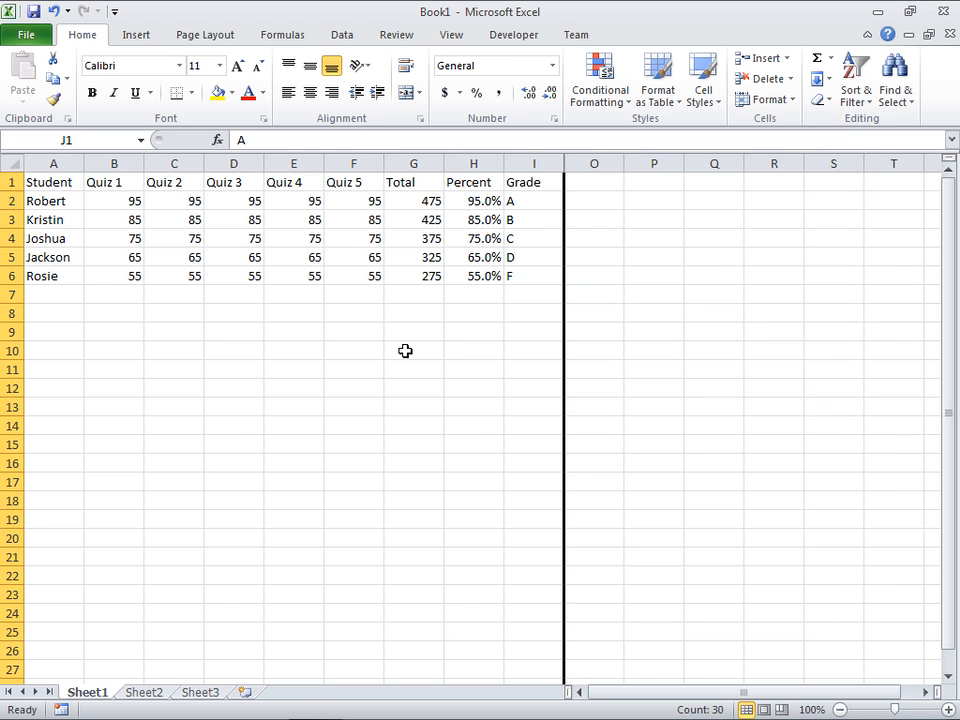
pyautogui.click(405, 349)
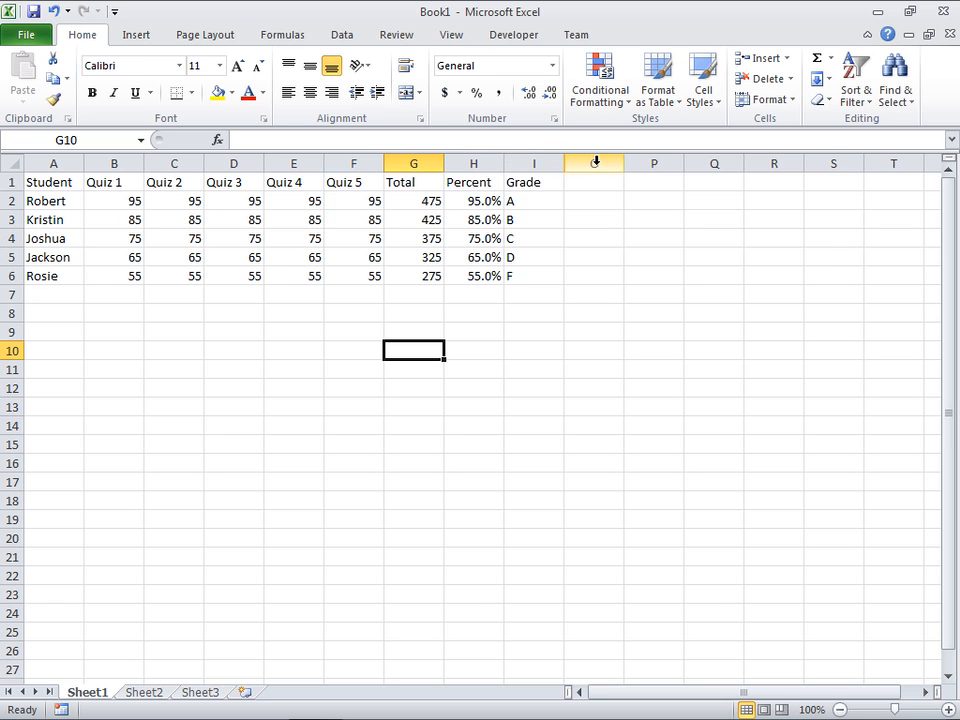
# Step: Reveal the hidden helper columns by auto-fitting the widths of the range from column I to column O
pyautogui.moveTo(542, 161); pyautogui.dragTo(562, 162)
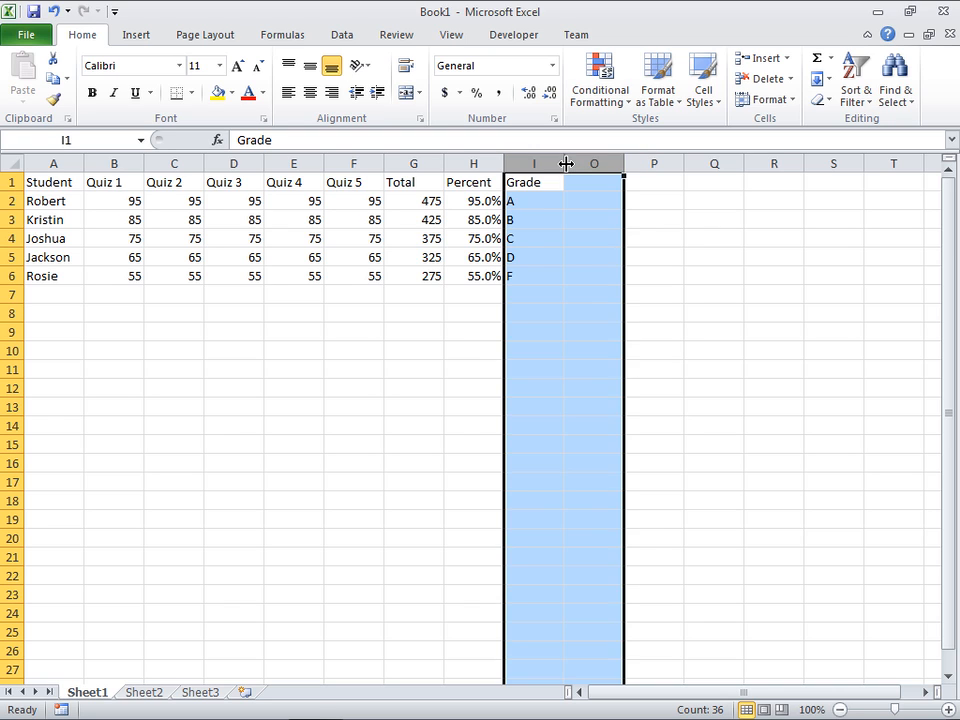
pyautogui.doubleClick(566, 163)
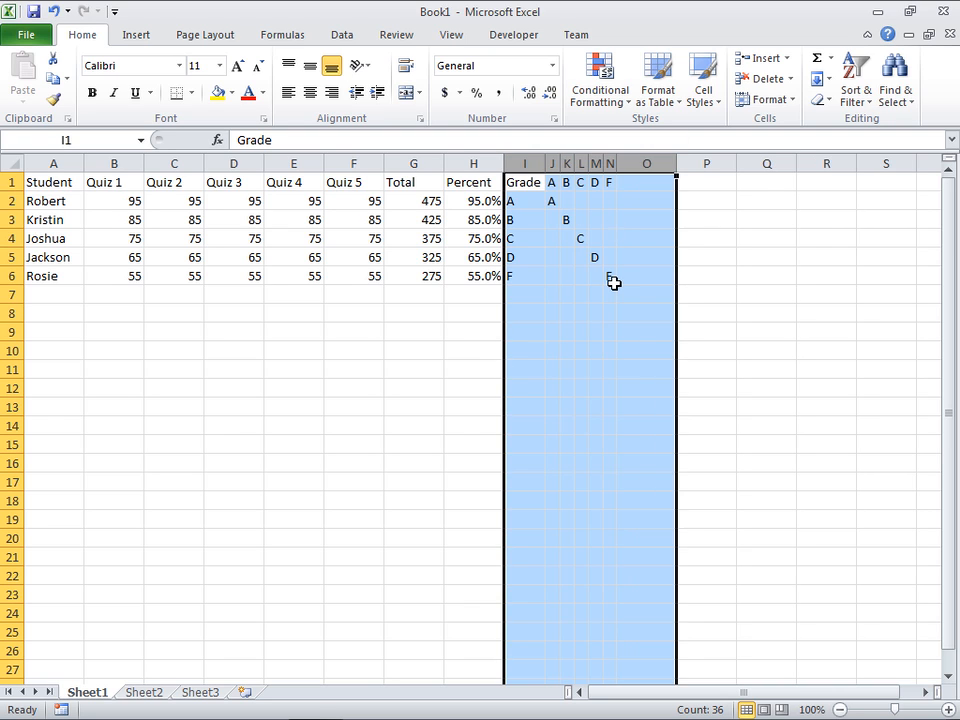
pyautogui.click(621, 259)
# Step: Hide the auto-fitted helper columns J through N again
pyautogui.moveTo(553, 162); pyautogui.dragTo(609, 163)
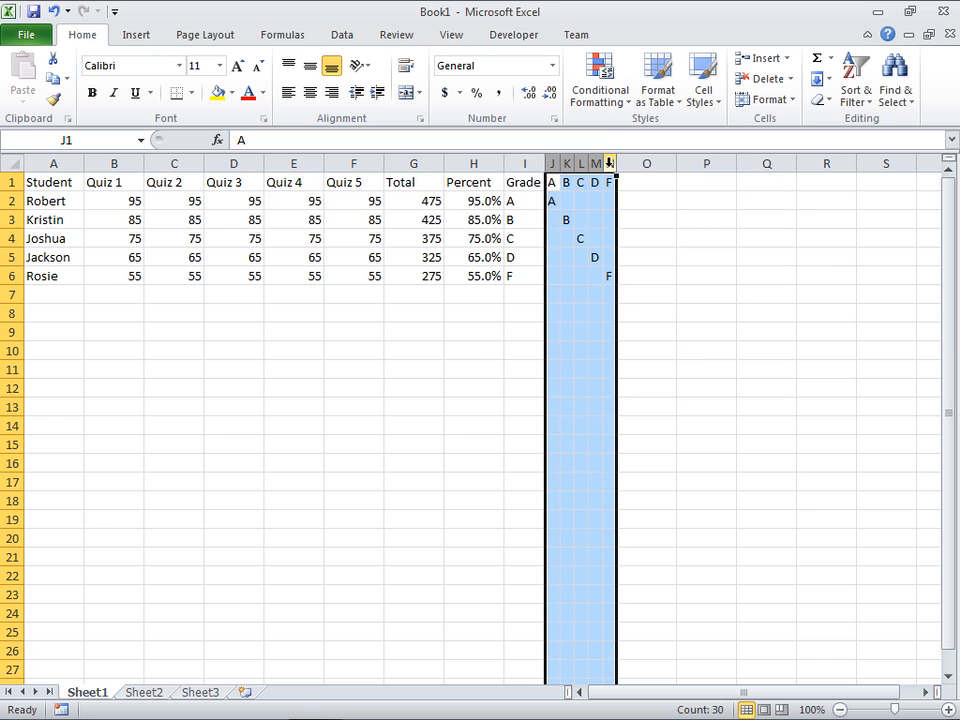
pyautogui.rightClick(609, 165)
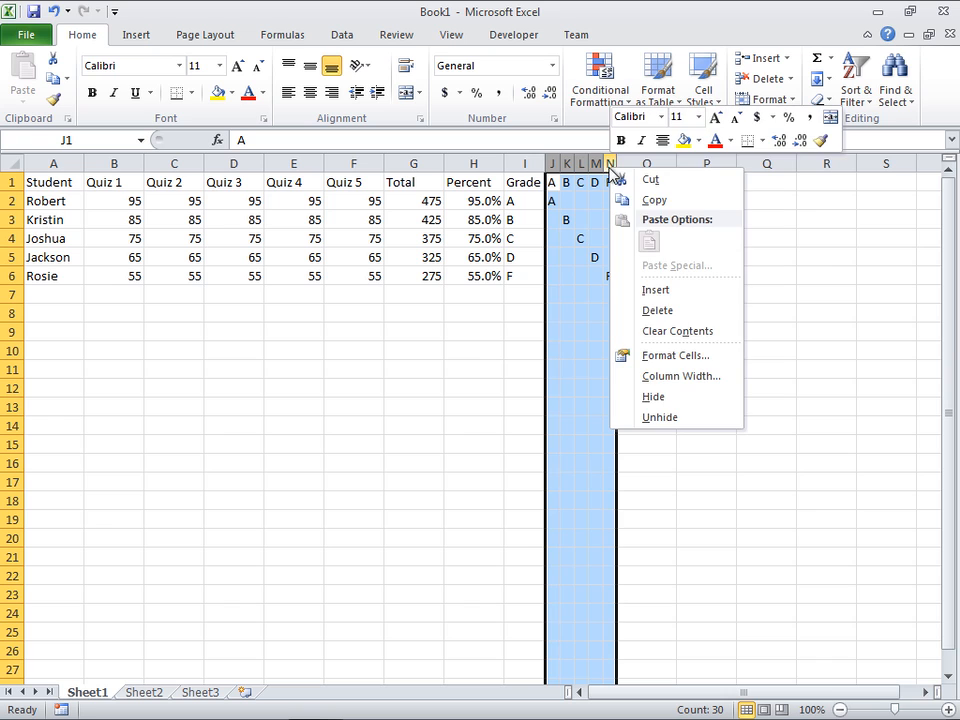
pyautogui.click(701, 397)
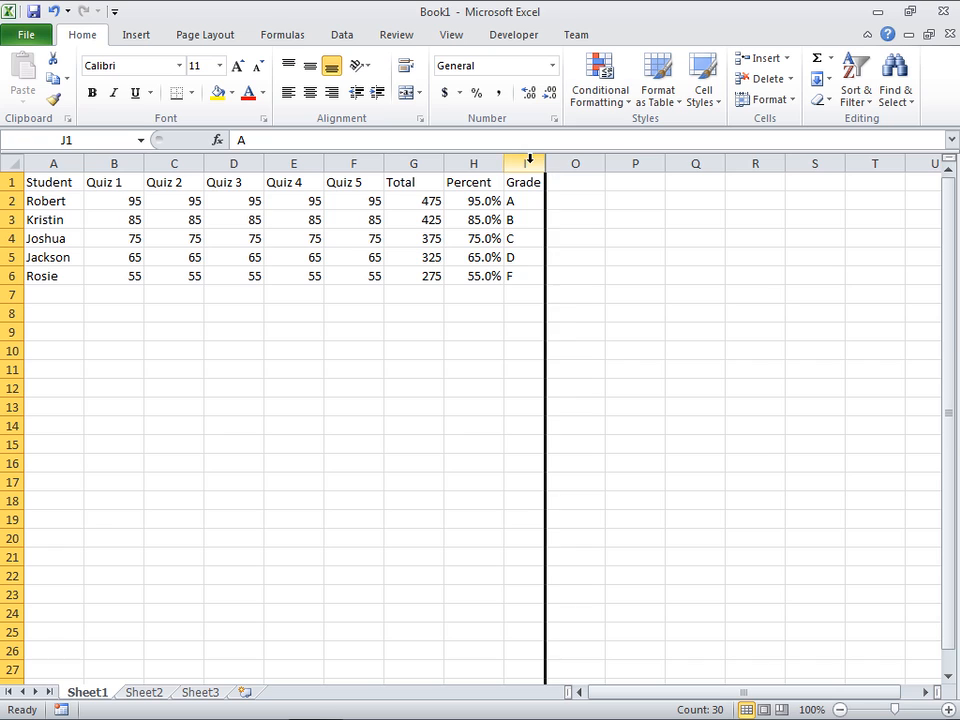
# Step: Unhide the columns between I and O, and undo the unhiding
pyautogui.moveTo(529, 163); pyautogui.dragTo(570, 163)
pyautogui.rightClick(576, 168)
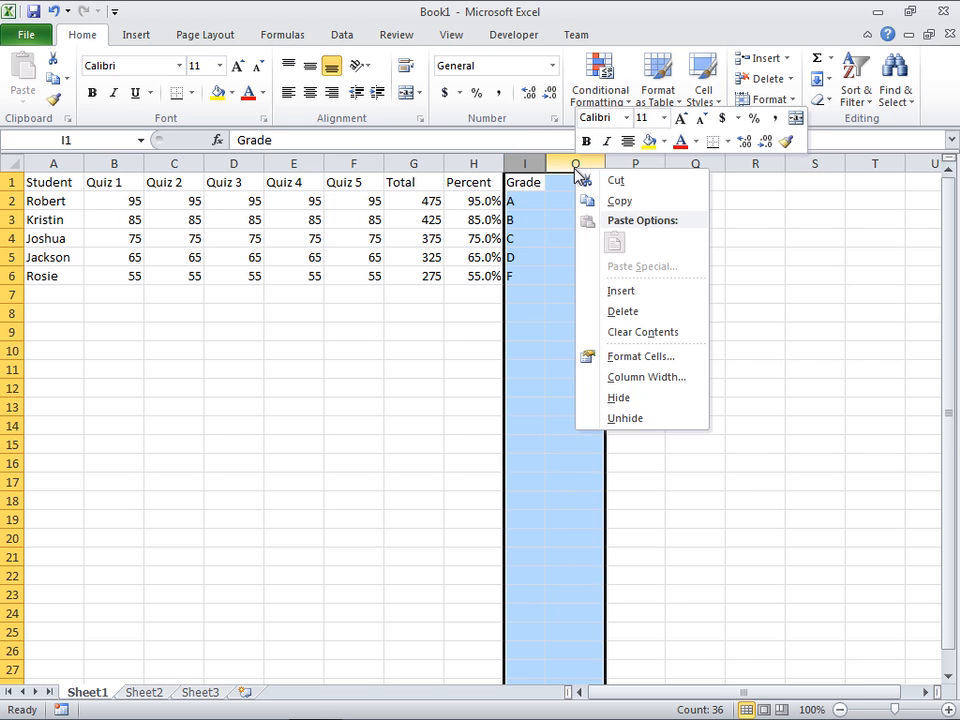
pyautogui.click(660, 427)
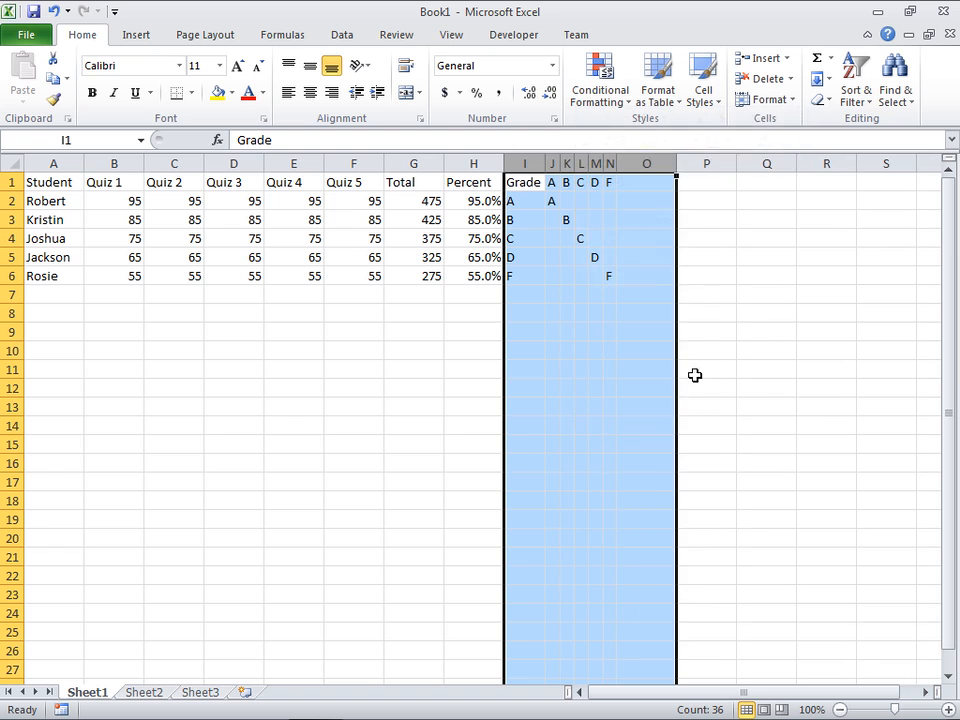
pyautogui.click(610, 444)
pyautogui.hotkey('ctrl', 'z')
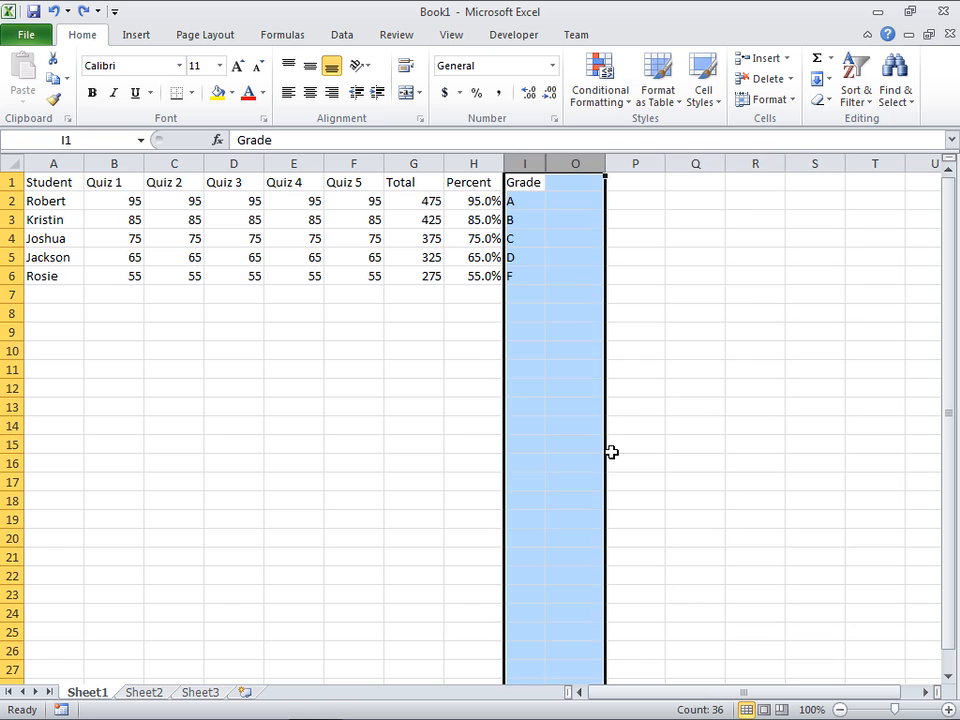
pyautogui.click(581, 391)
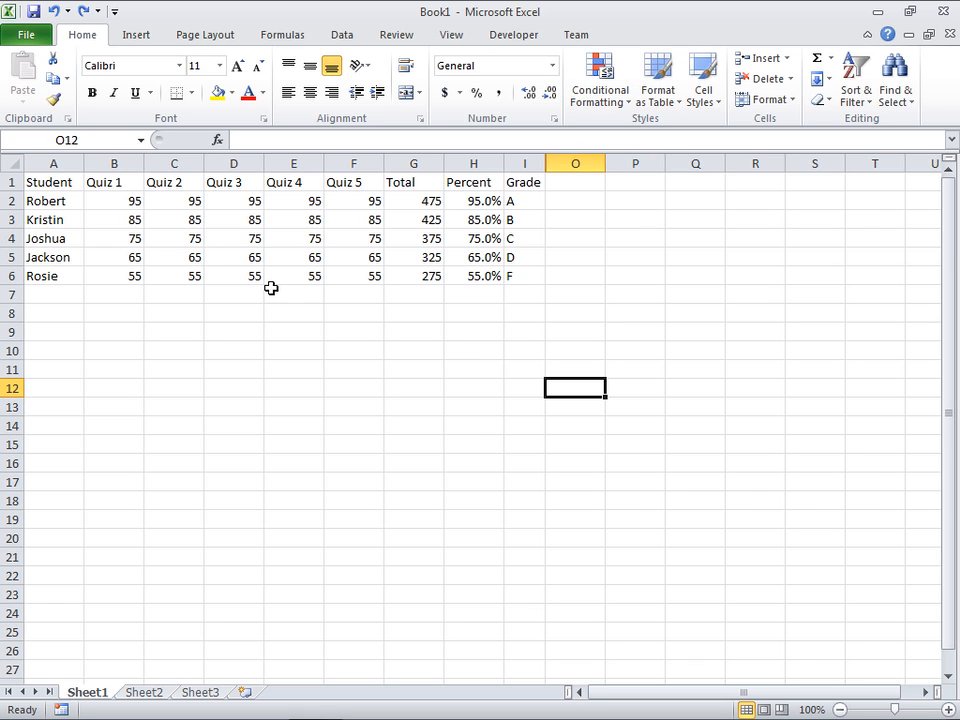
# Step: Apply All Borders to the gradebook range A1:I6
pyautogui.moveTo(45, 182); pyautogui.dragTo(523, 274)
pyautogui.click(194, 97)
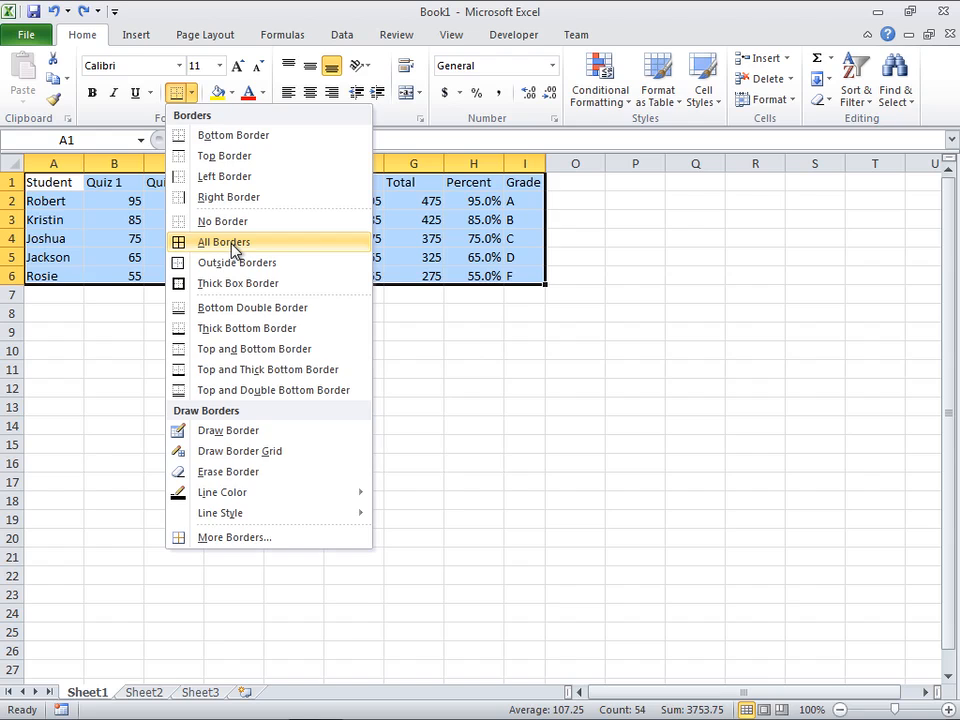
pyautogui.click(232, 245)
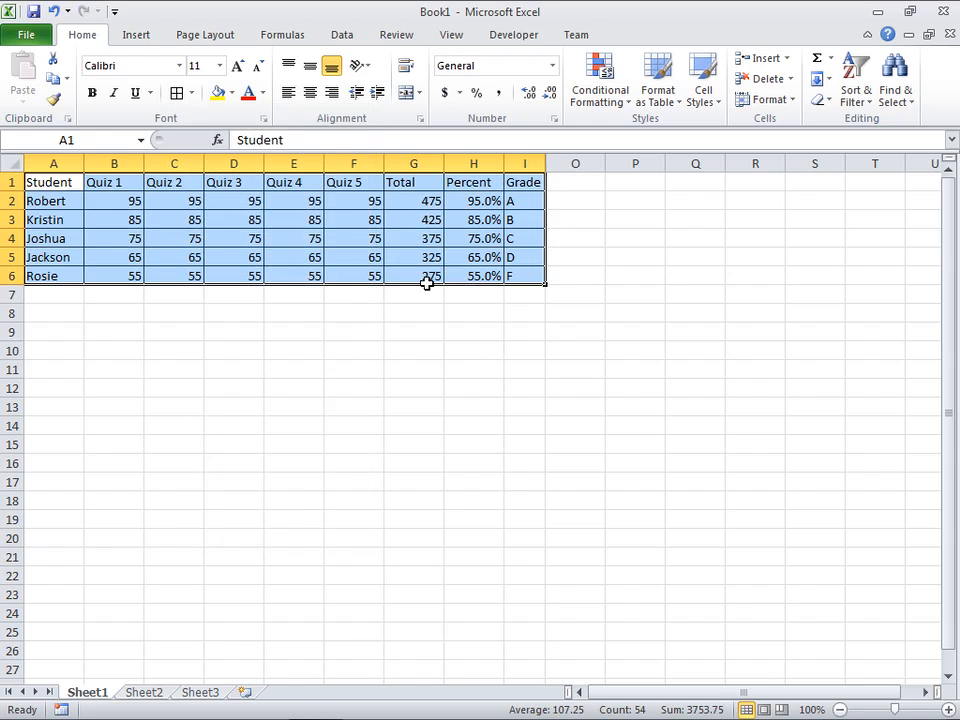
pyautogui.click(479, 381)
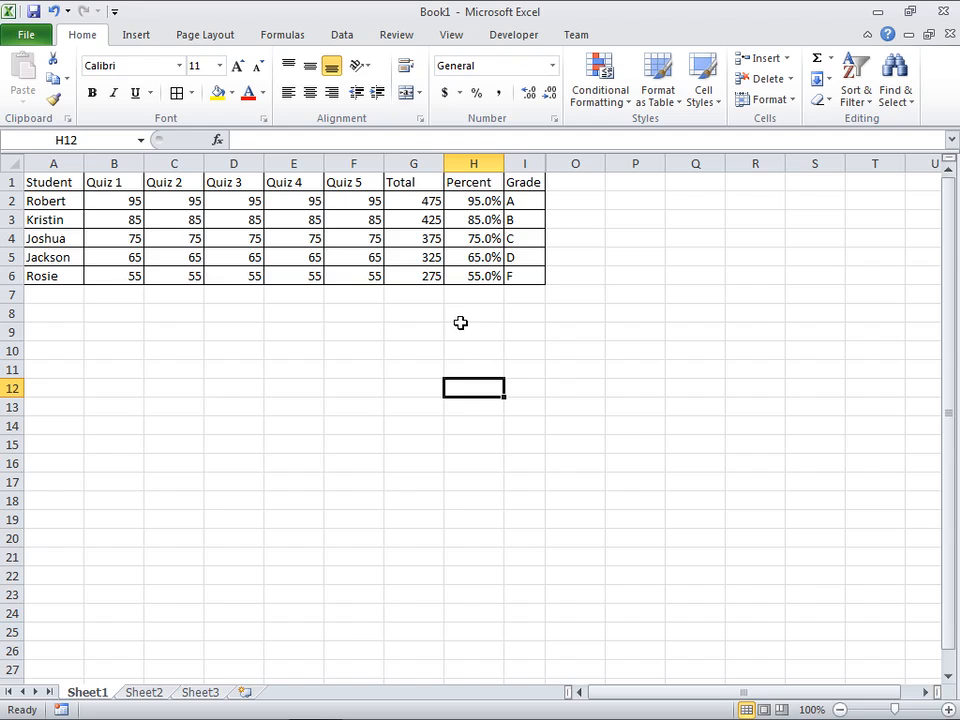
# Step: Format the header cells A1:I1 with a black fill and bold white text
pyautogui.moveTo(58, 183); pyautogui.dragTo(517, 183)
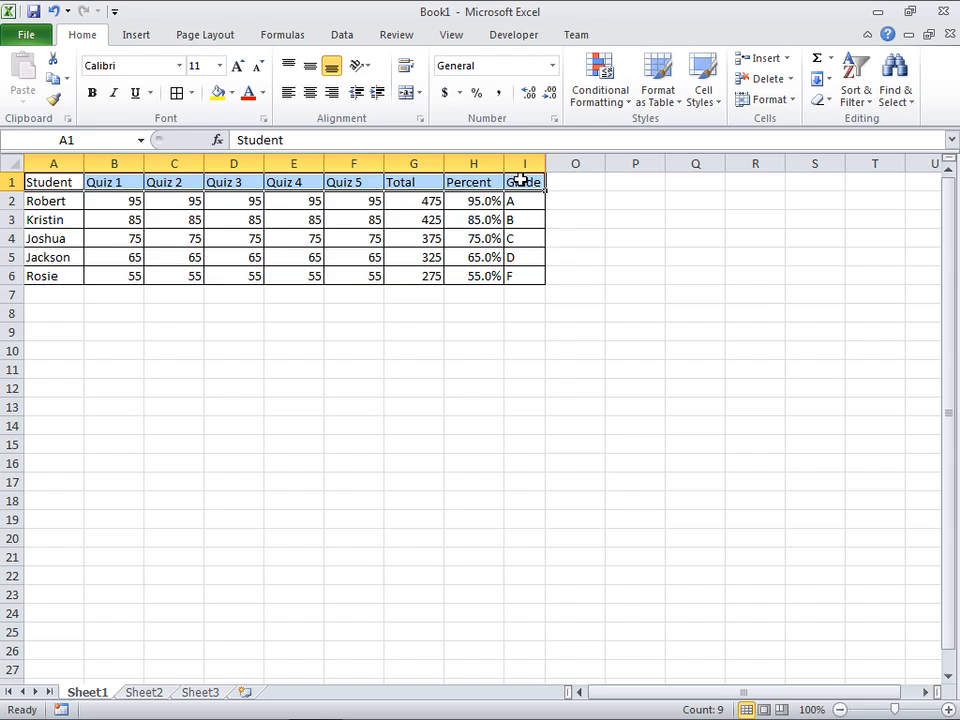
pyautogui.click(231, 92)
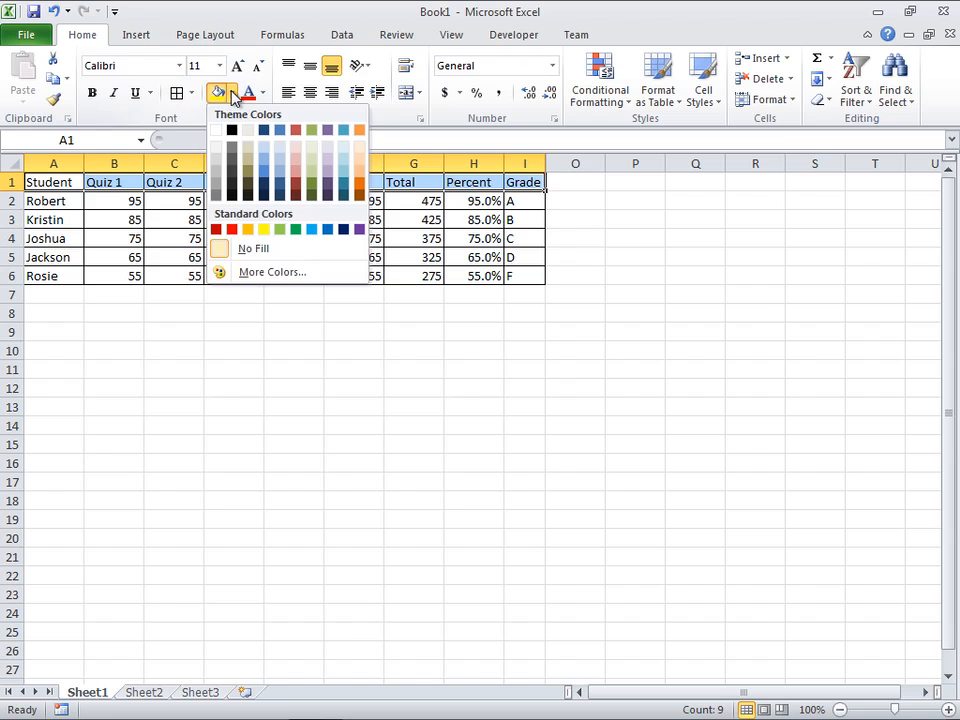
pyautogui.click(232, 131)
pyautogui.click(261, 93)
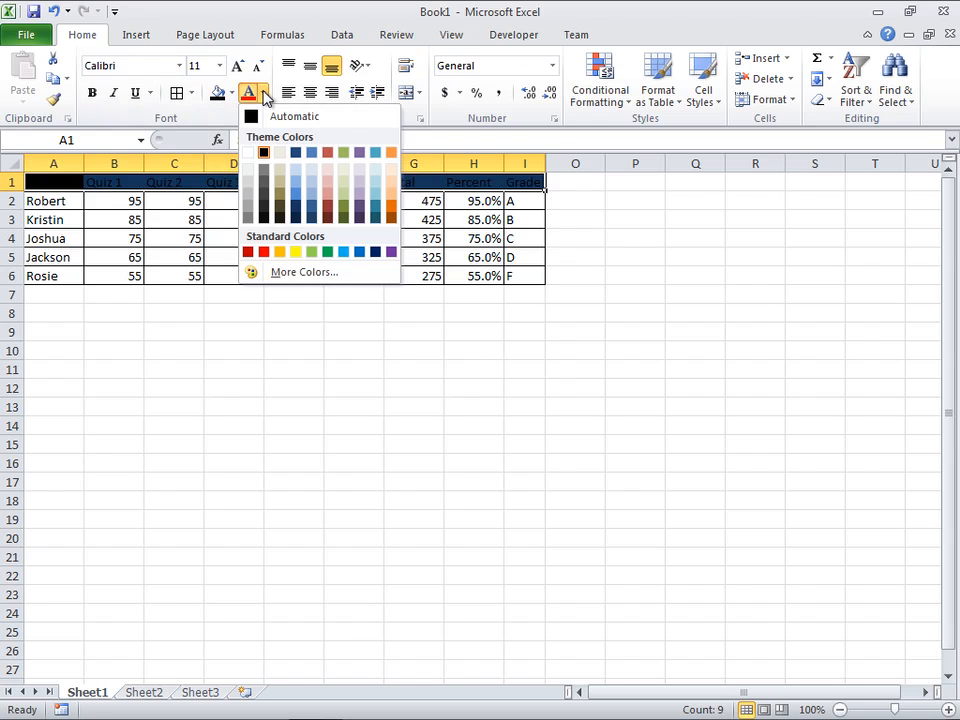
pyautogui.click(250, 151)
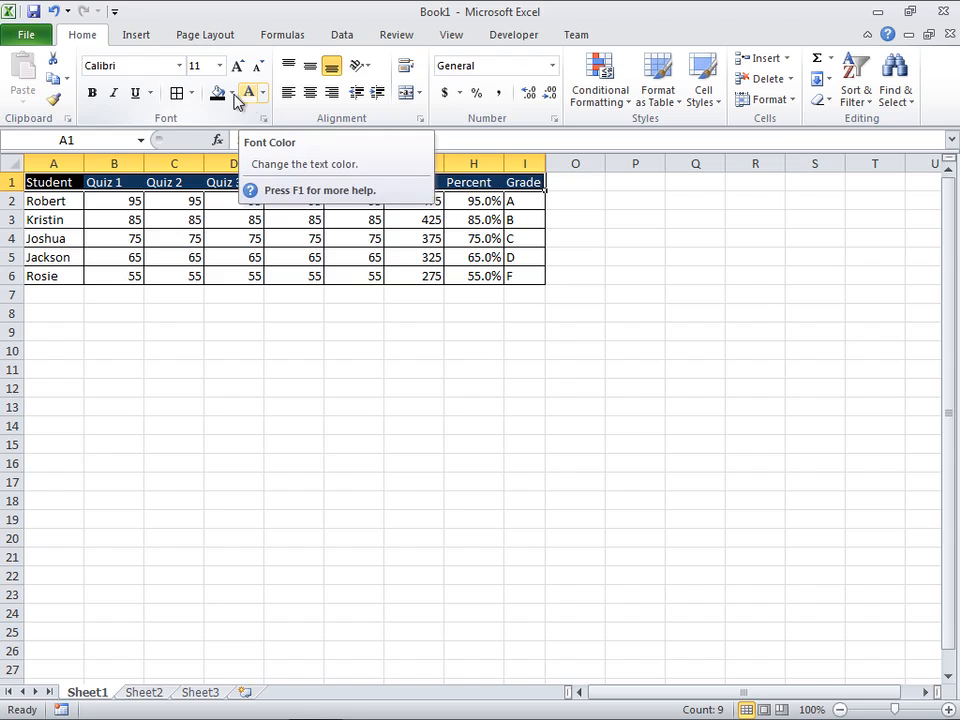
pyautogui.click(91, 93)
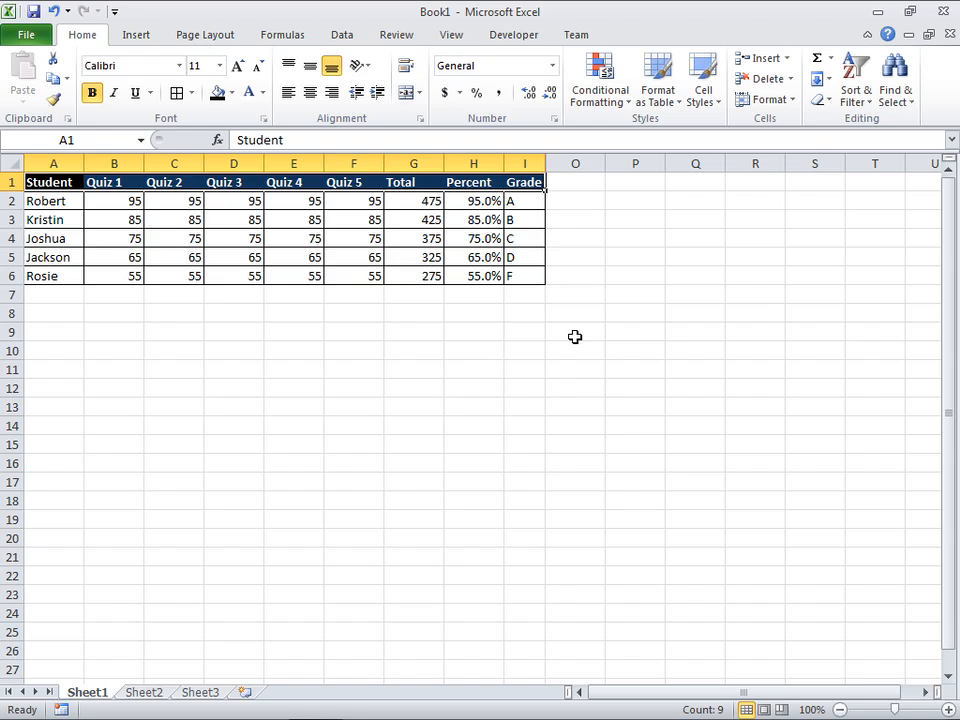
# Step: Fill the Total cells G2:G6 with light olive green and the Percent cells H2:H6 with light purple
pyautogui.moveTo(411, 203); pyautogui.dragTo(413, 282)
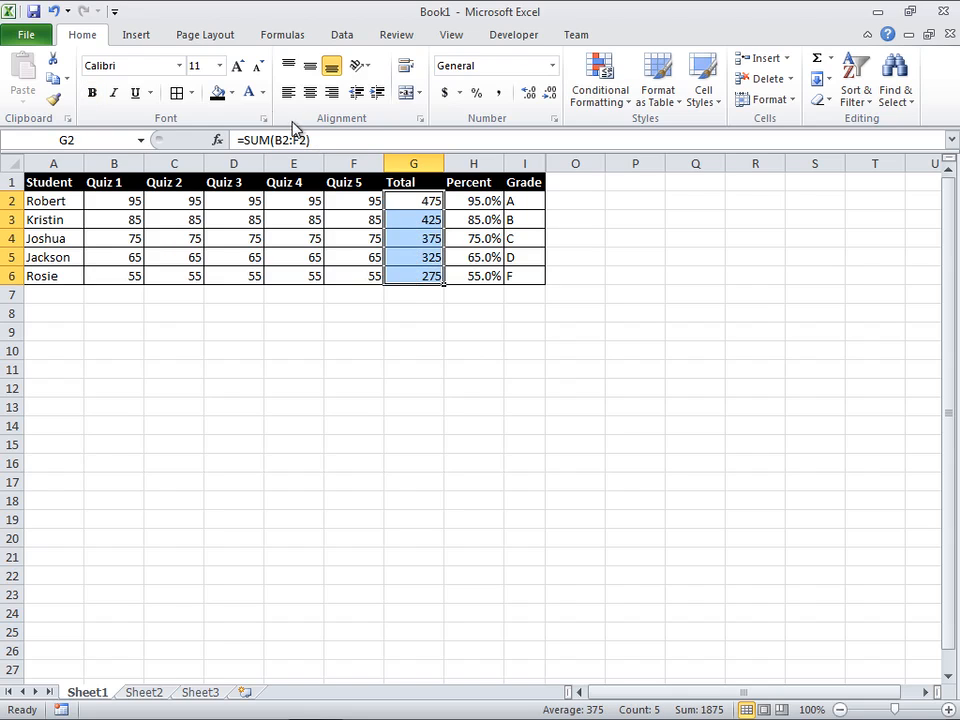
pyautogui.click(232, 93)
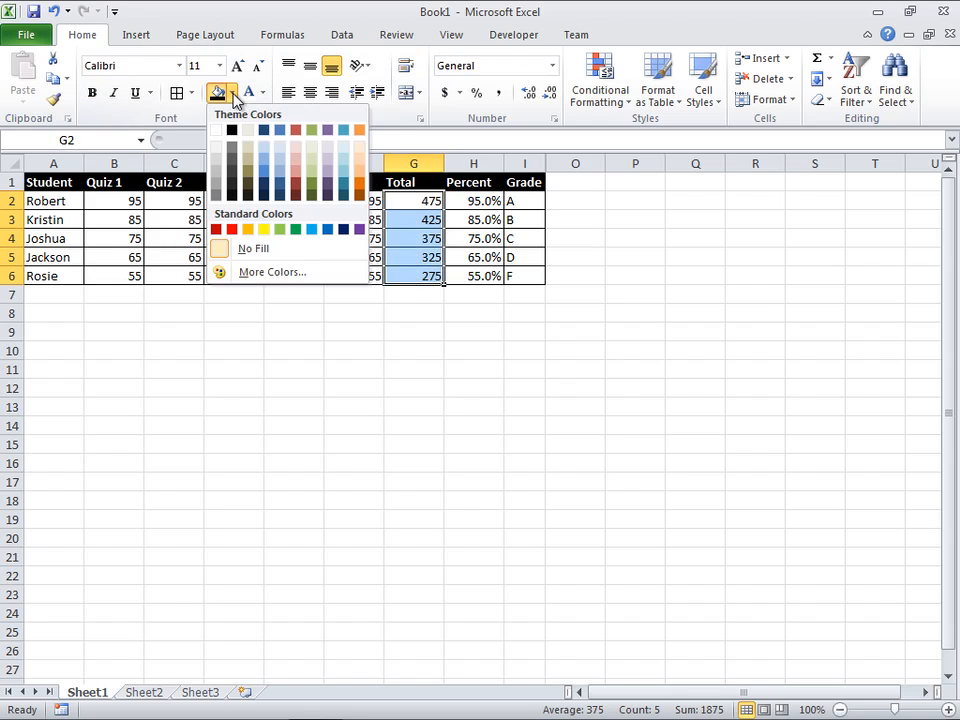
pyautogui.click(312, 152)
pyautogui.moveTo(476, 201); pyautogui.dragTo(476, 272)
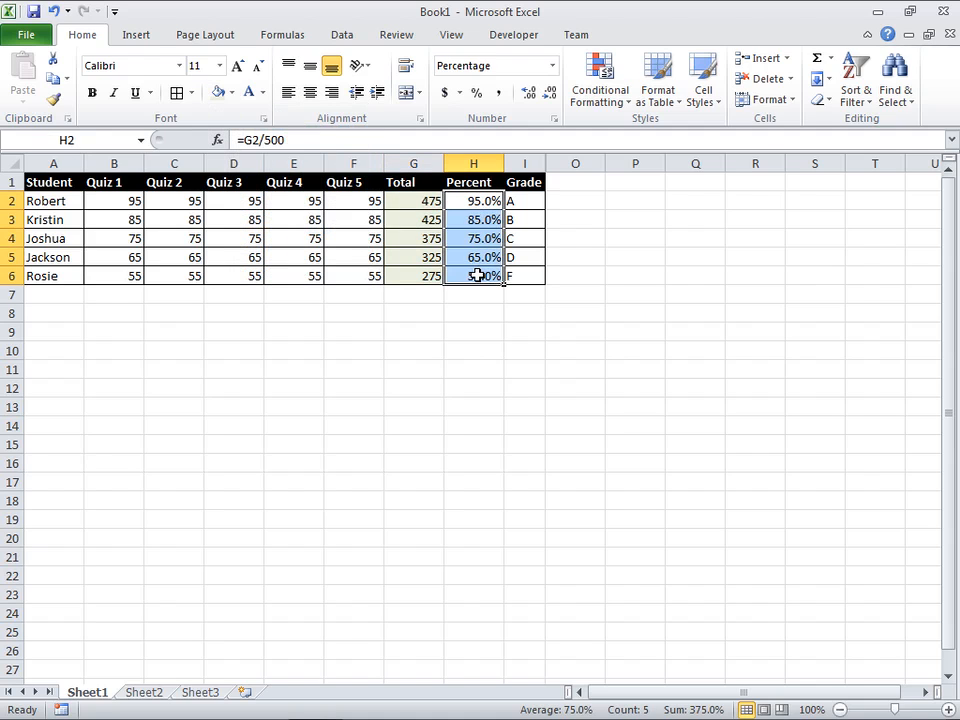
pyautogui.click(233, 94)
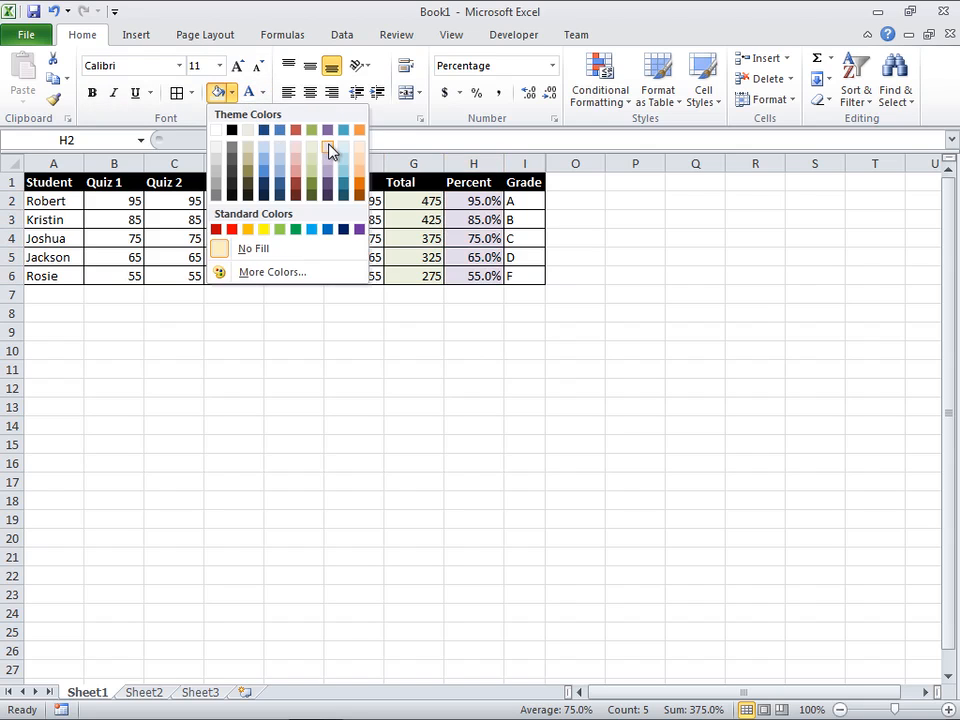
pyautogui.press('Escape')
# Step: Fill the Grade cells I2:I6 with light aqua
pyautogui.moveTo(518, 201); pyautogui.dragTo(520, 276)
pyautogui.click(233, 94)
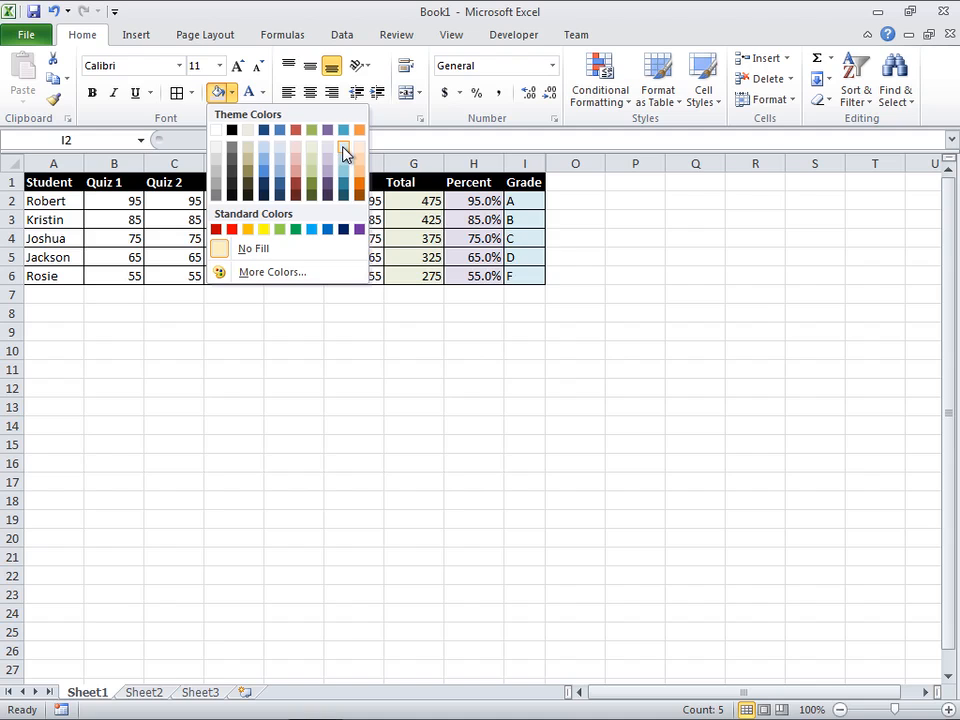
pyautogui.click(343, 152)
pyautogui.click(562, 307)
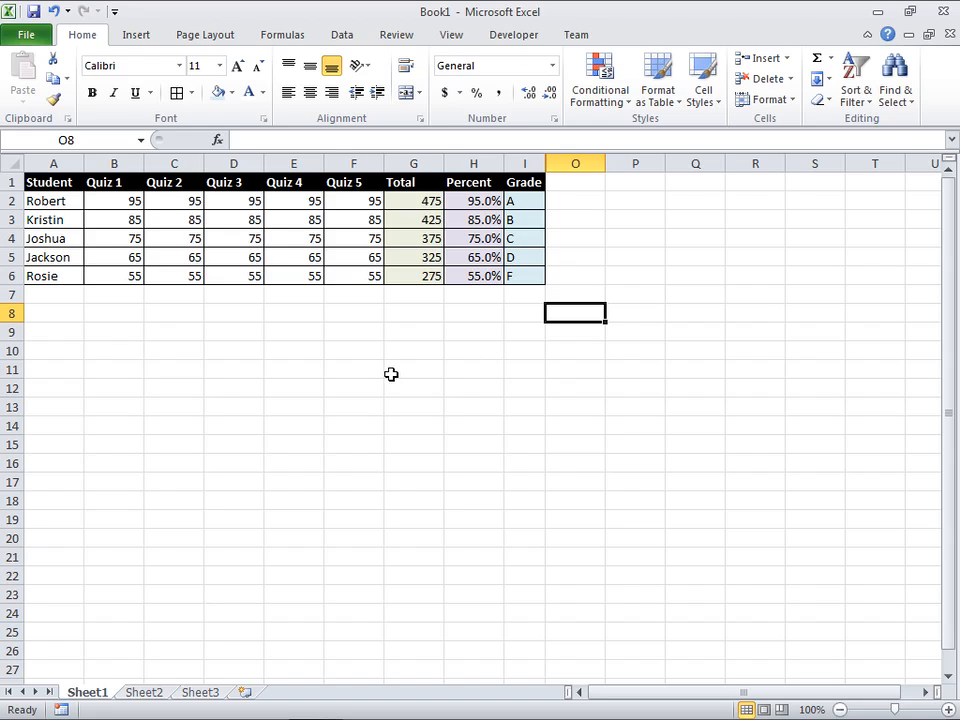
# Step: Widen columns A and B and increase the heights of rows 1 and 2
pyautogui.moveTo(84, 163); pyautogui.dragTo(129, 165)
pyautogui.moveTo(190, 163); pyautogui.dragTo(212, 163)
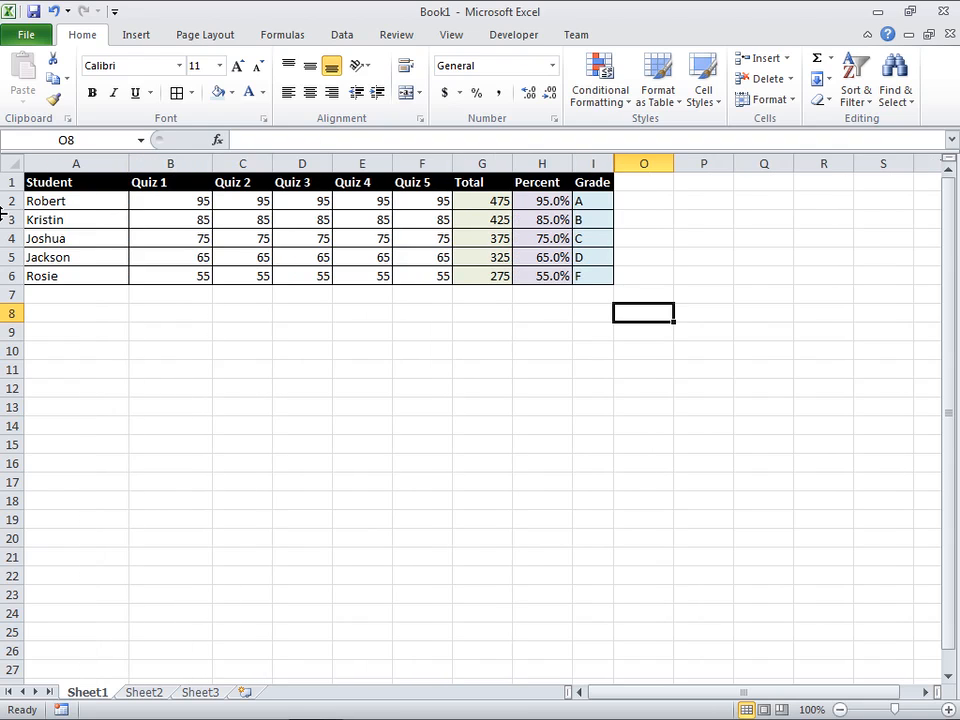
pyautogui.moveTo(12, 209); pyautogui.dragTo(12, 243)
pyautogui.moveTo(12, 190); pyautogui.dragTo(12, 213)
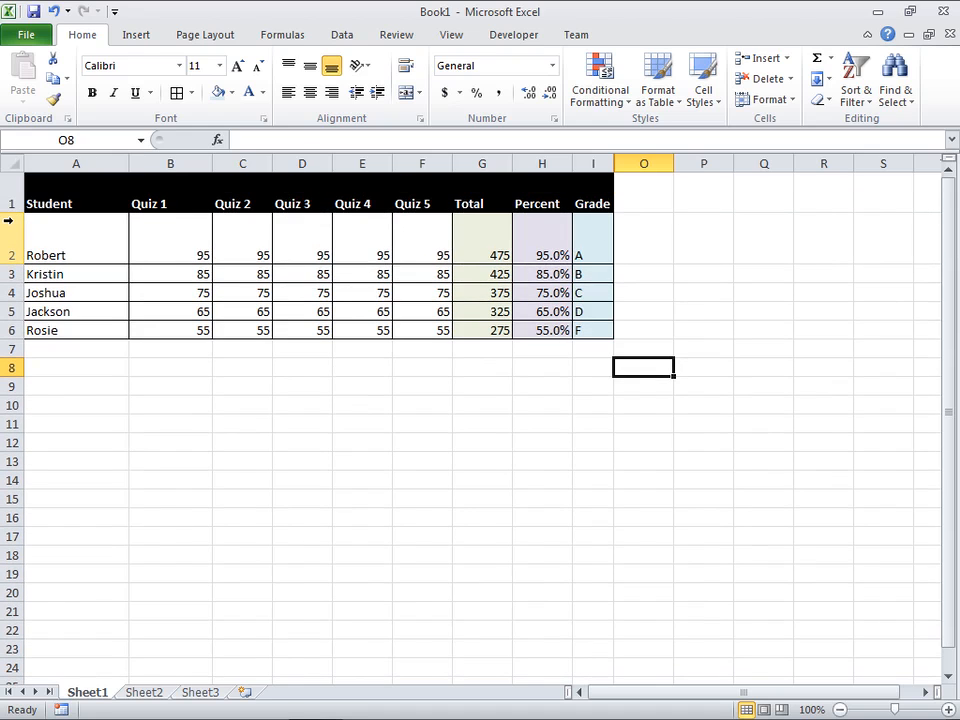
# Step: Auto-fit the widths of columns A and B to their contents
pyautogui.doubleClick(128, 161)
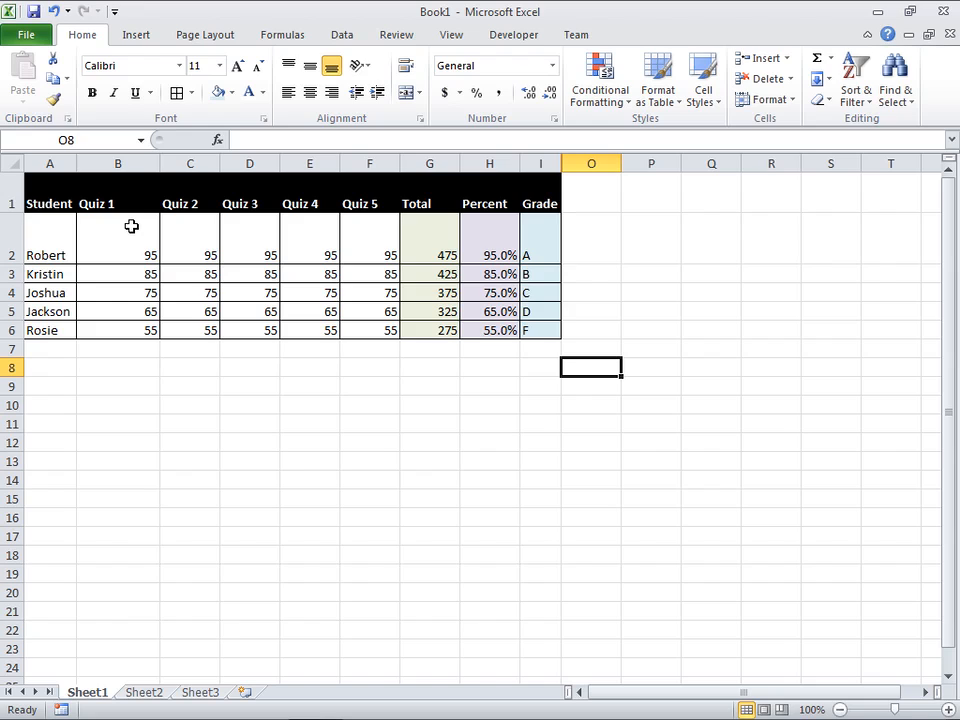
pyautogui.doubleClick(159, 162)
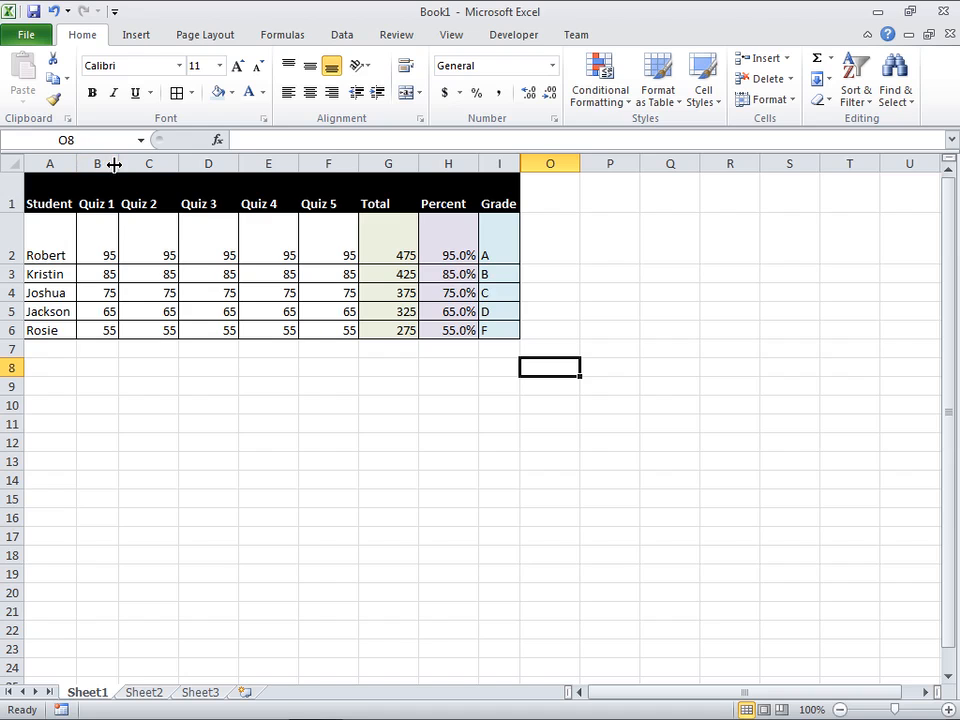
# Step: Widen columns A and B beyond their contents again and make row 2 taller
pyautogui.moveTo(116, 164); pyautogui.dragTo(171, 164)
pyautogui.moveTo(78, 163); pyautogui.dragTo(141, 163)
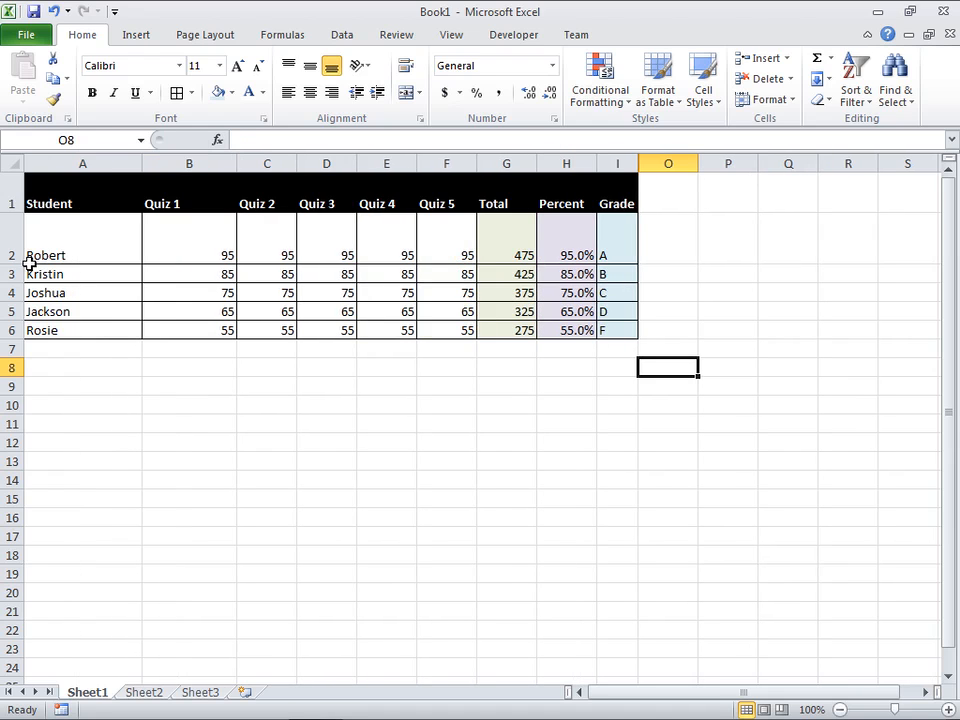
pyautogui.moveTo(16, 262); pyautogui.dragTo(16, 279)
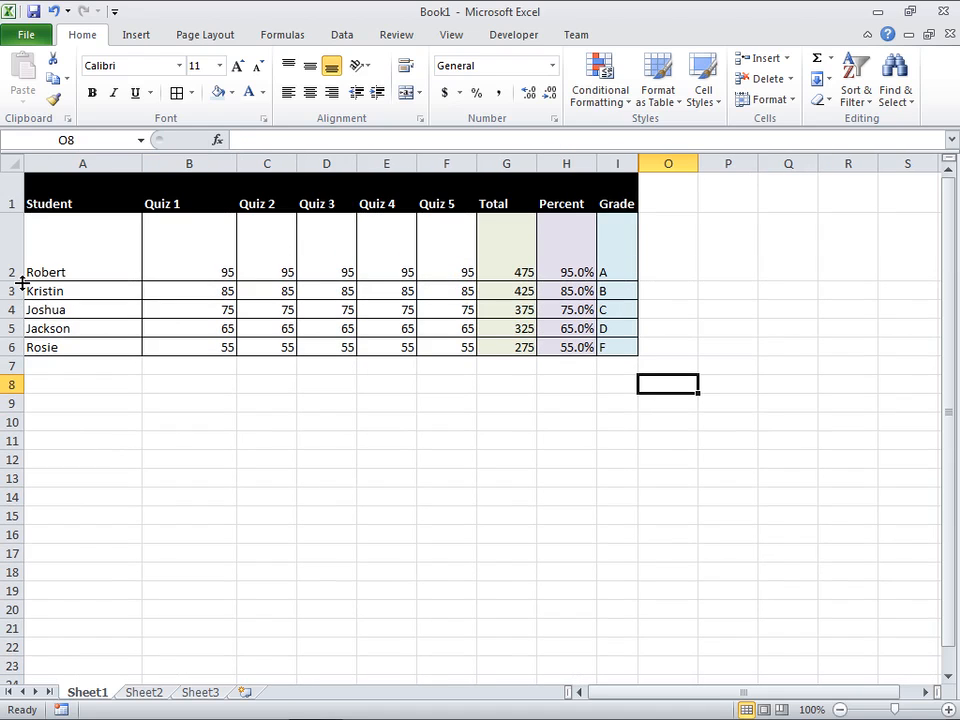
# Step: Auto-fit the widths of all columns in the sheet at once, including the hidden helper columns
pyautogui.click(10, 164)
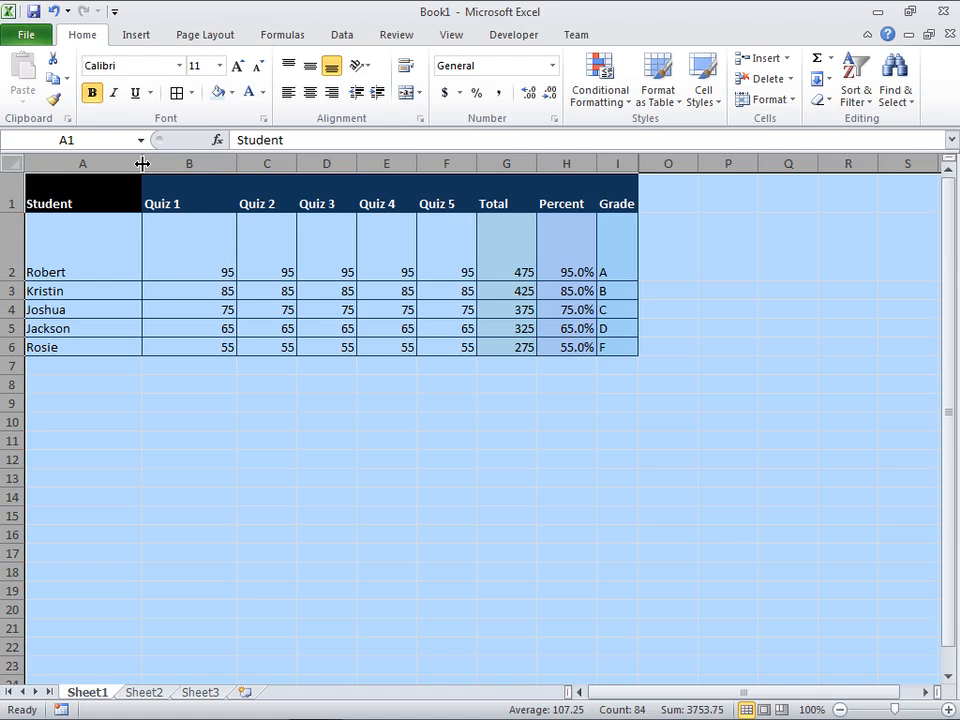
pyautogui.doubleClick(297, 168)
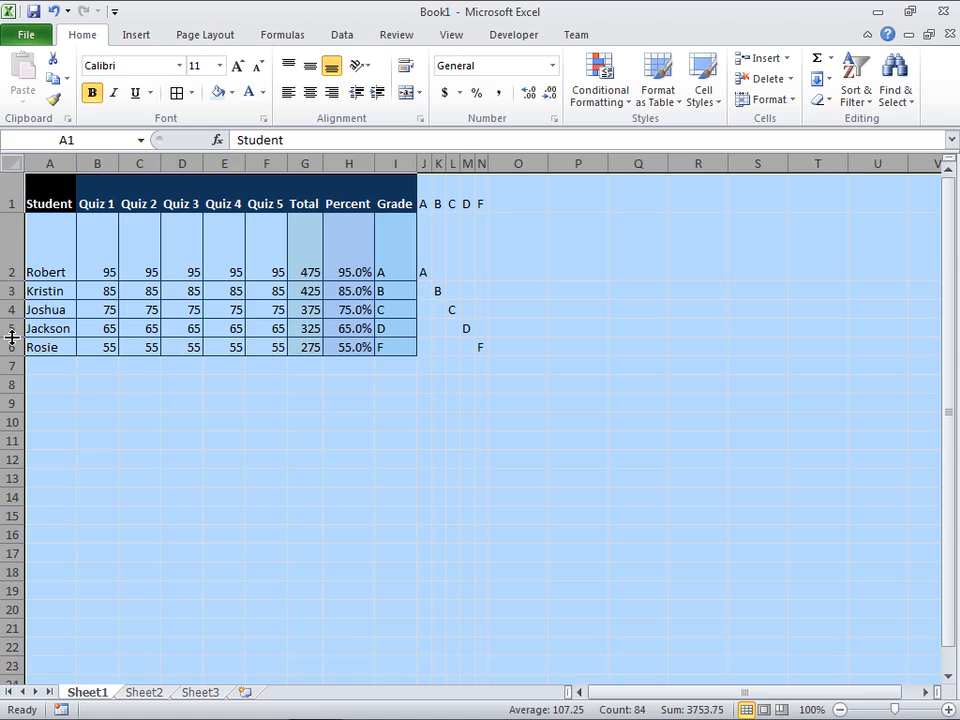
# Step: Auto-fit the heights of all rows in the sheet and hide helper columns J through N again
pyautogui.moveTo(12, 337); pyautogui.dragTo(12, 337)
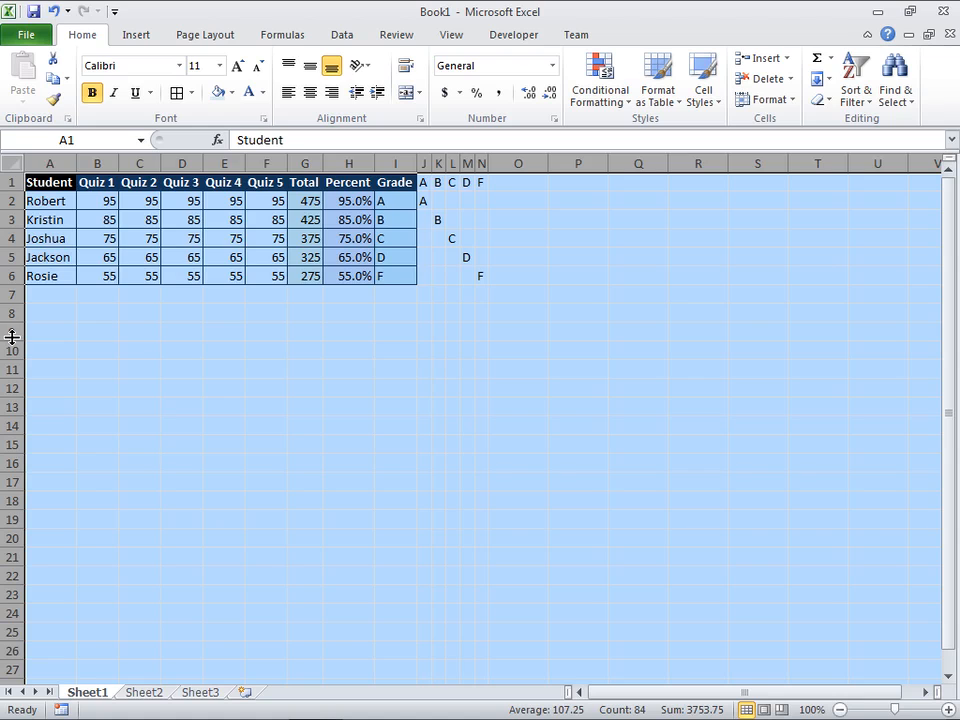
pyautogui.click(483, 369)
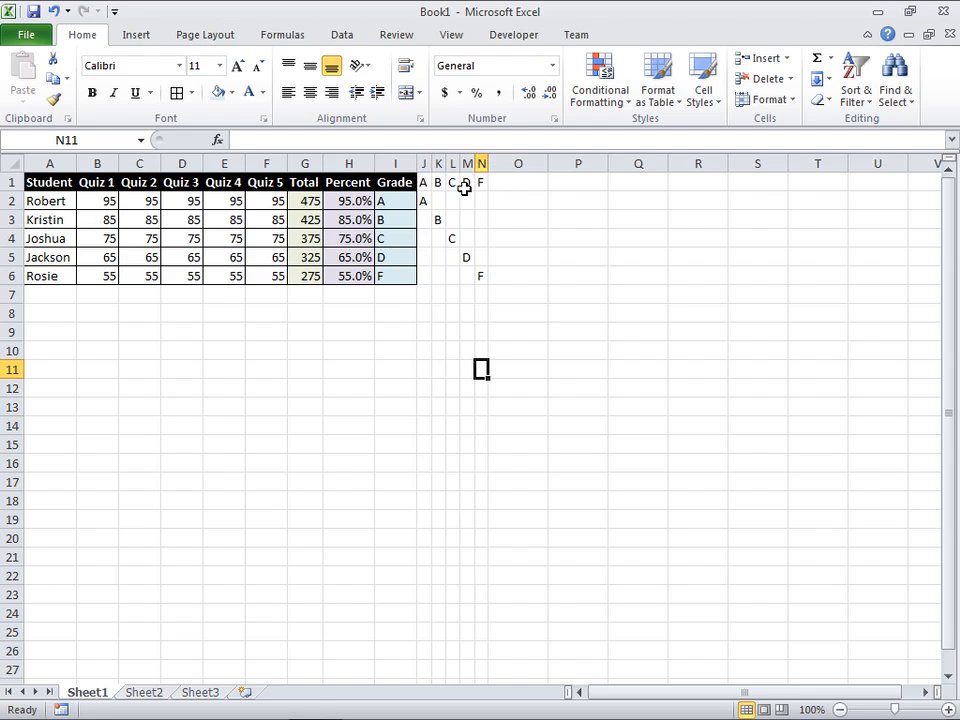
pyautogui.moveTo(425, 163); pyautogui.dragTo(484, 162)
pyautogui.rightClick(483, 161)
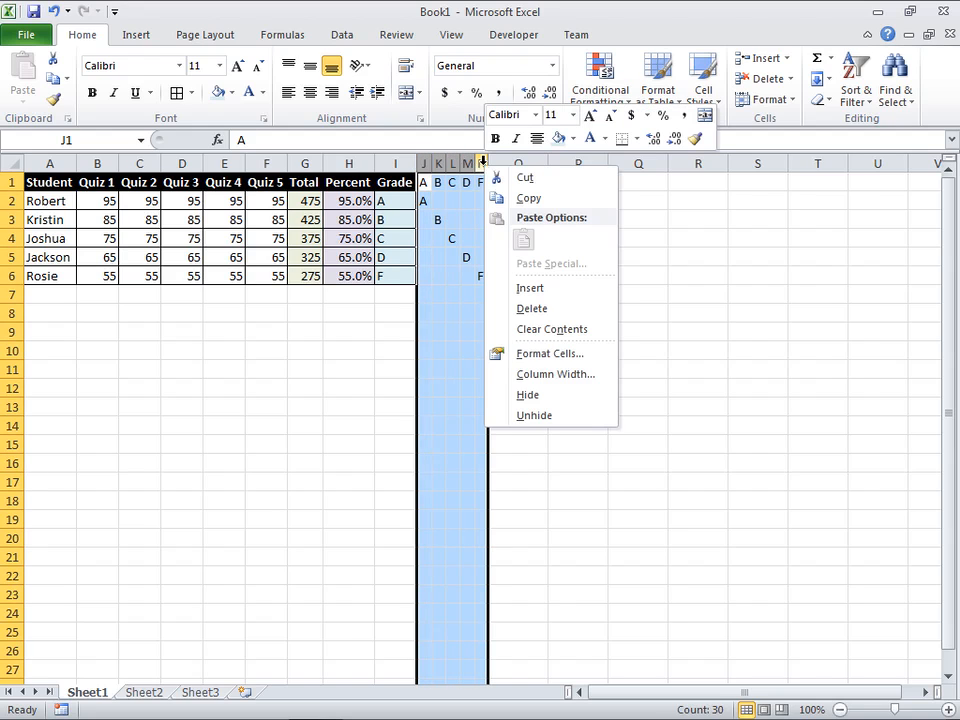
pyautogui.click(538, 396)
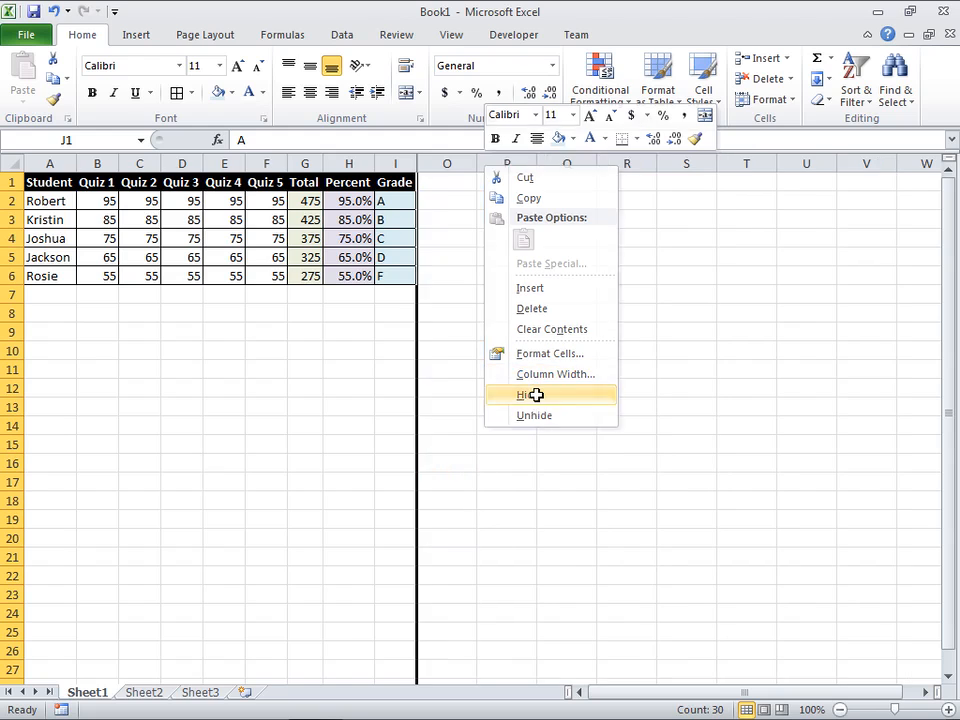
pyautogui.click(501, 311)
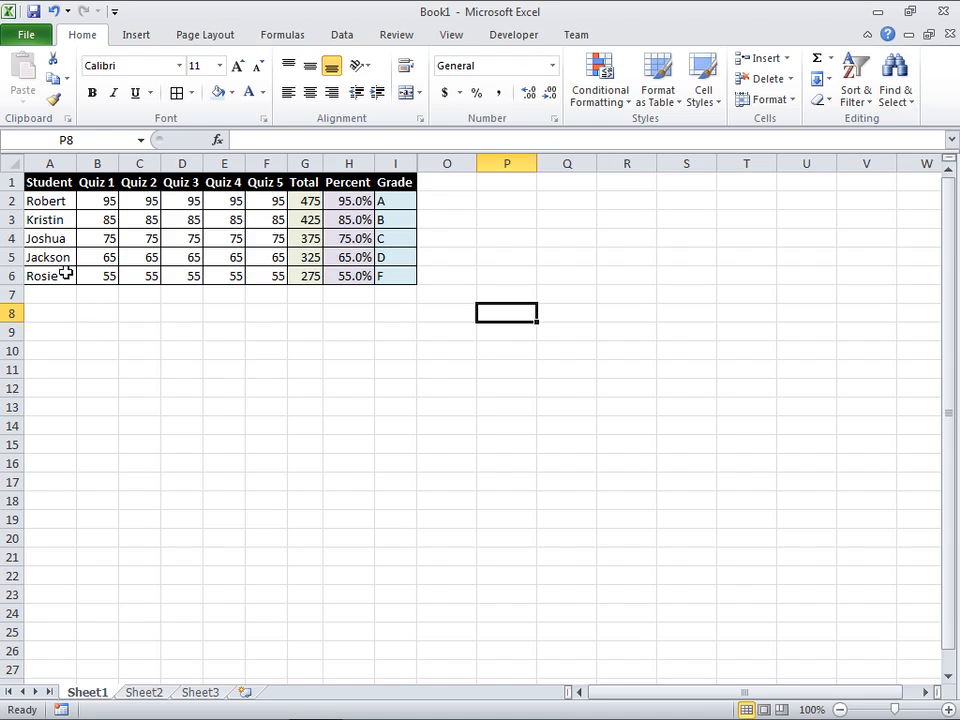
# Step: Examine the quiz scores and the Total, Percent and Grade formulas across row 2
pyautogui.click(98, 198)
pyautogui.click(148, 198)
pyautogui.click(186, 199)
pyautogui.click(228, 199)
pyautogui.click(266, 199)
pyautogui.click(310, 198)
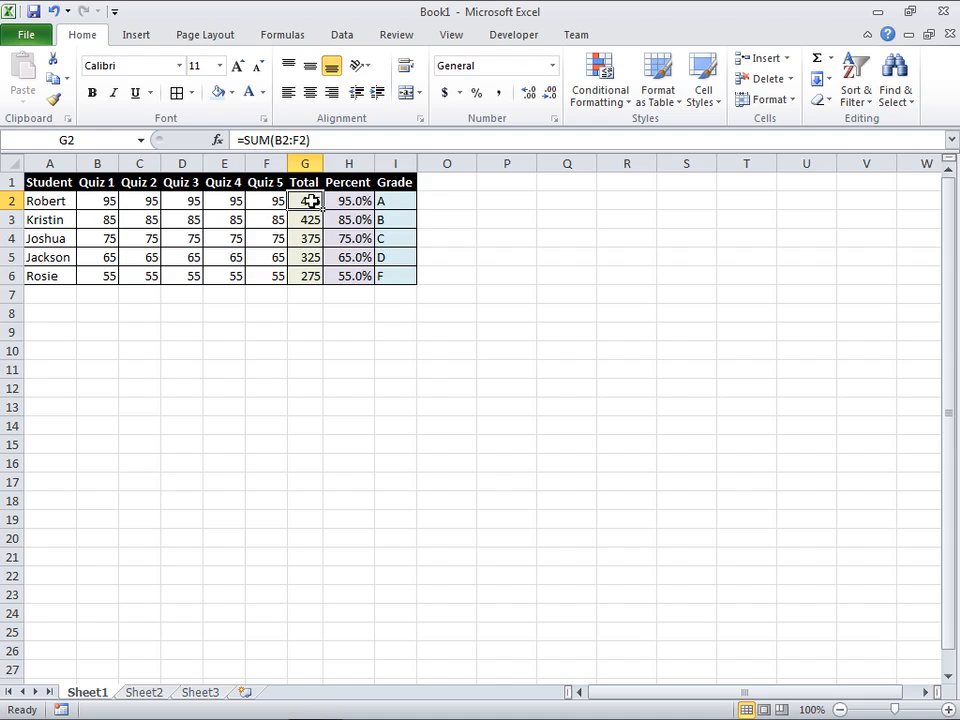
pyautogui.click(360, 201)
pyautogui.click(398, 201)
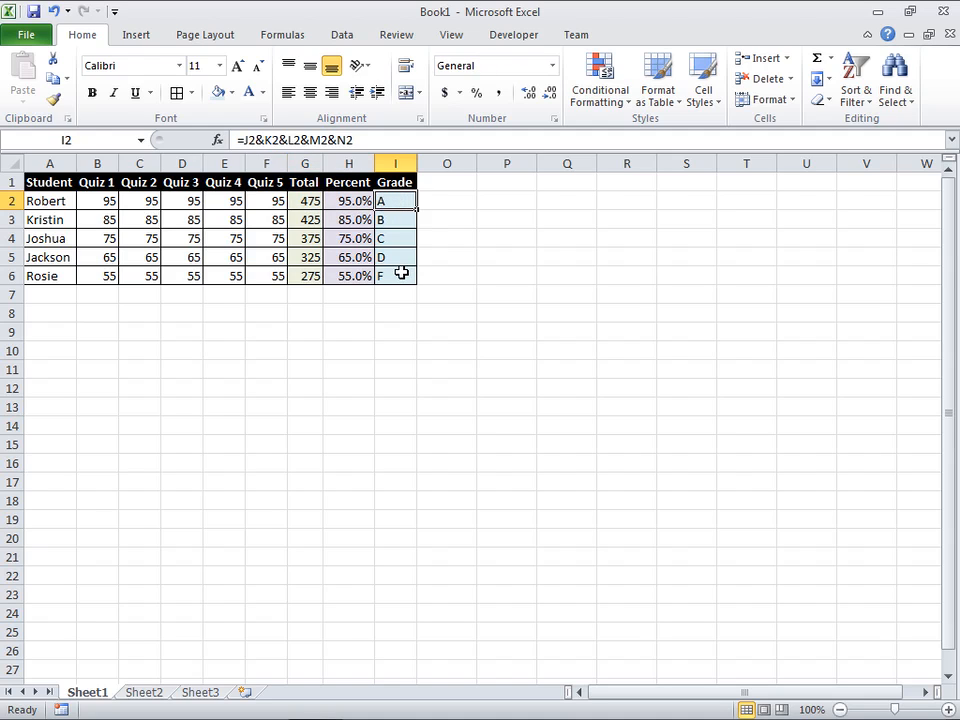
# Step: Add a new student in row 7 by entering the student's name and quiz scores 45, 90, 65, 75 and 99
pyautogui.click(56, 297)
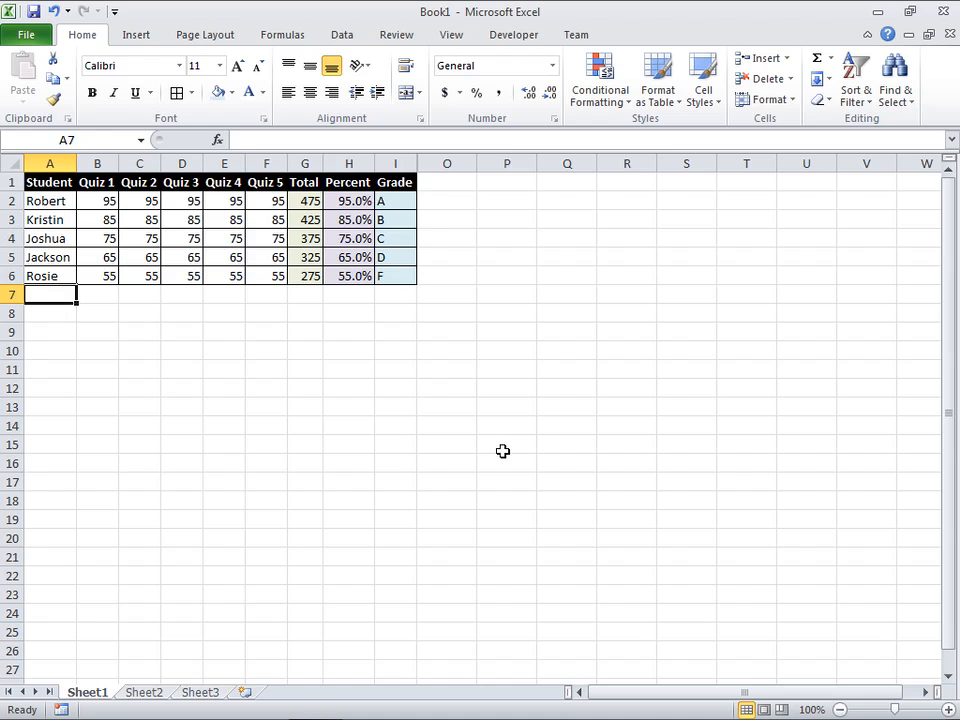
pyautogui.write('Stacy')
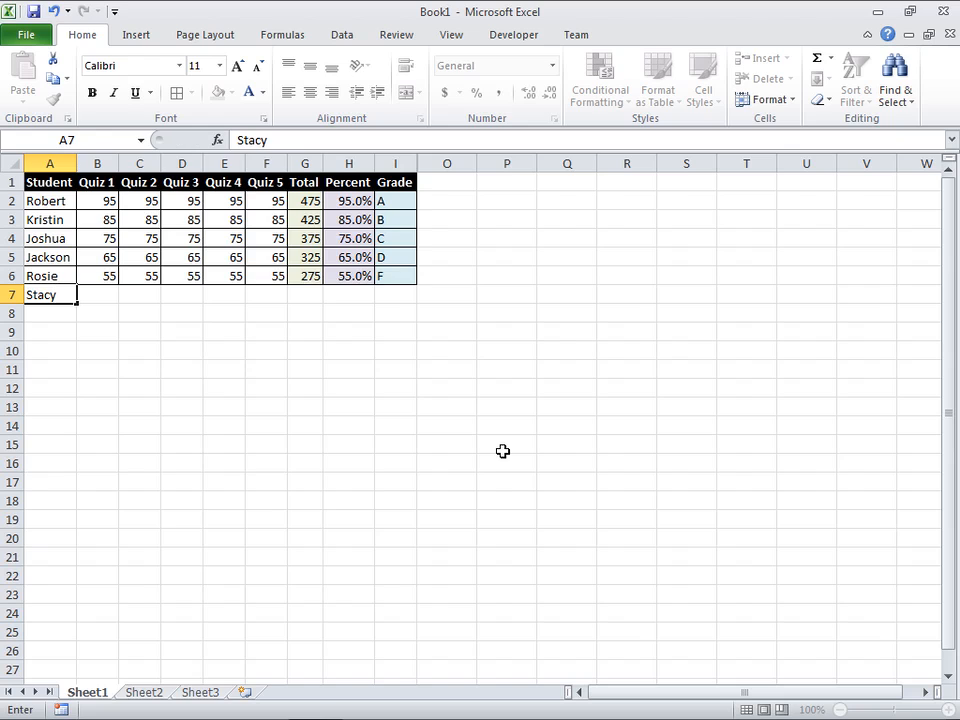
pyautogui.press('Tab')
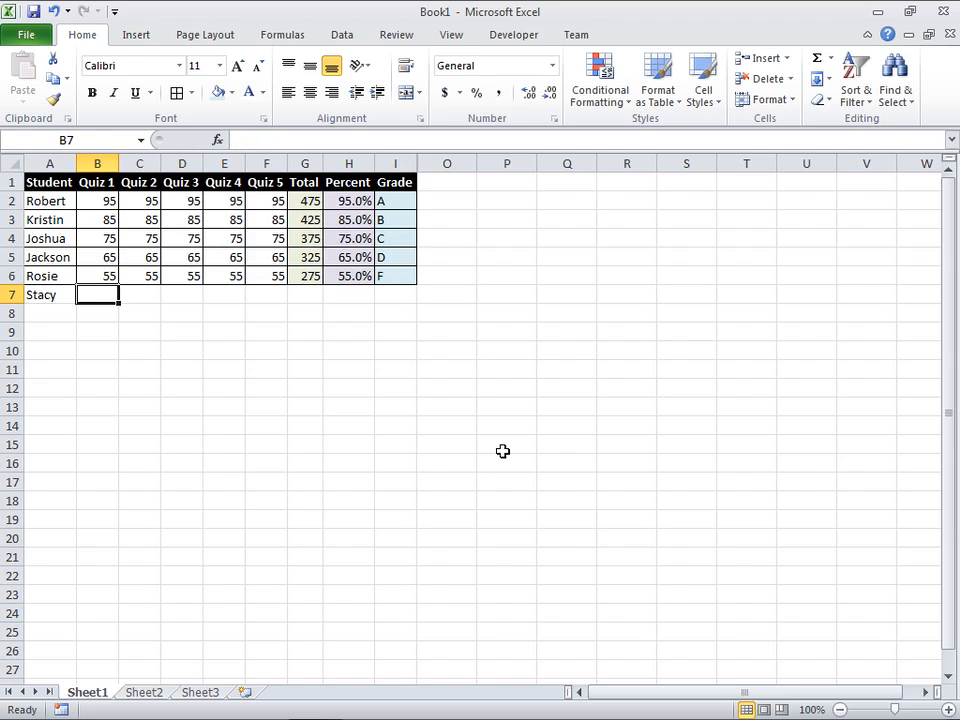
pyautogui.write('45')
pyautogui.press('Tab')
pyautogui.write('90')
pyautogui.press('Tab')
pyautogui.write('65')
pyautogui.press('Tab')
pyautogui.write('7')
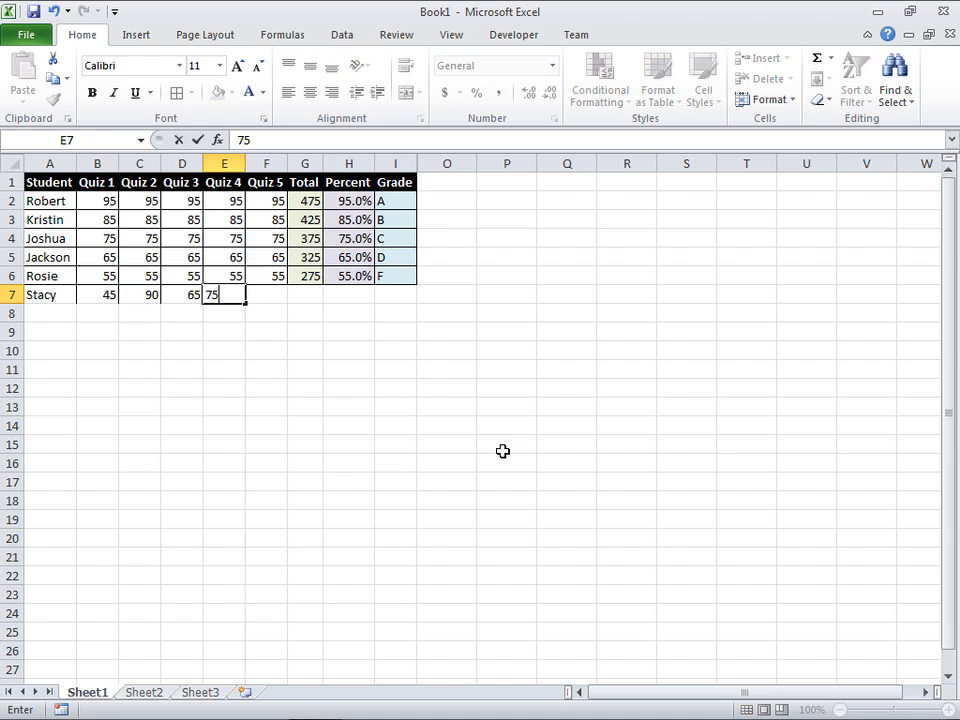
pyautogui.write('5')
pyautogui.press('Tab')
pyautogui.write('9')
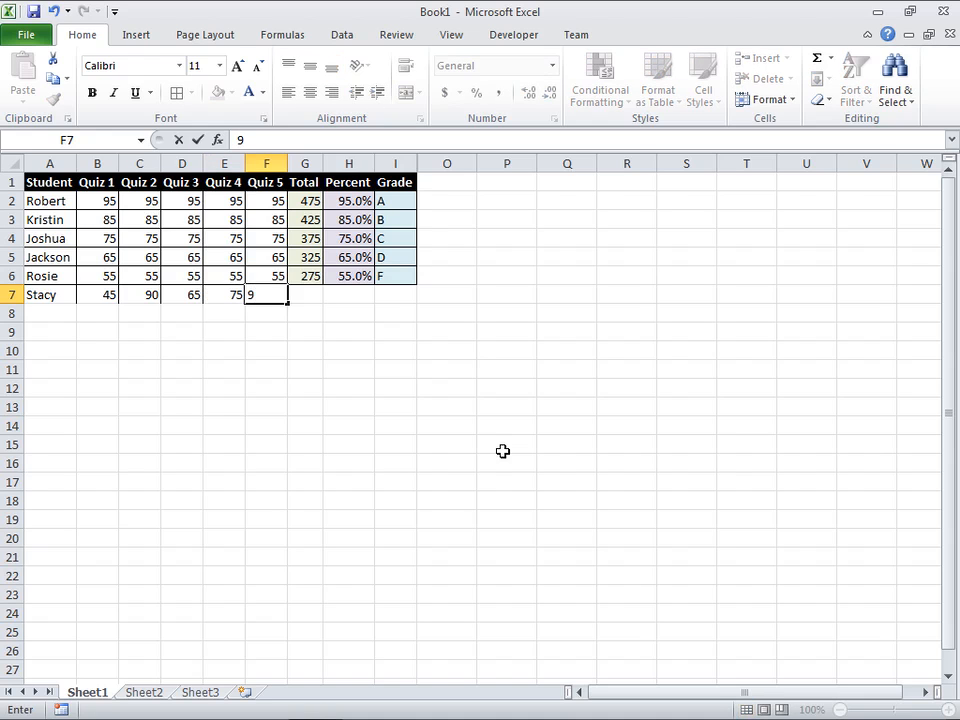
pyautogui.press('Tab')
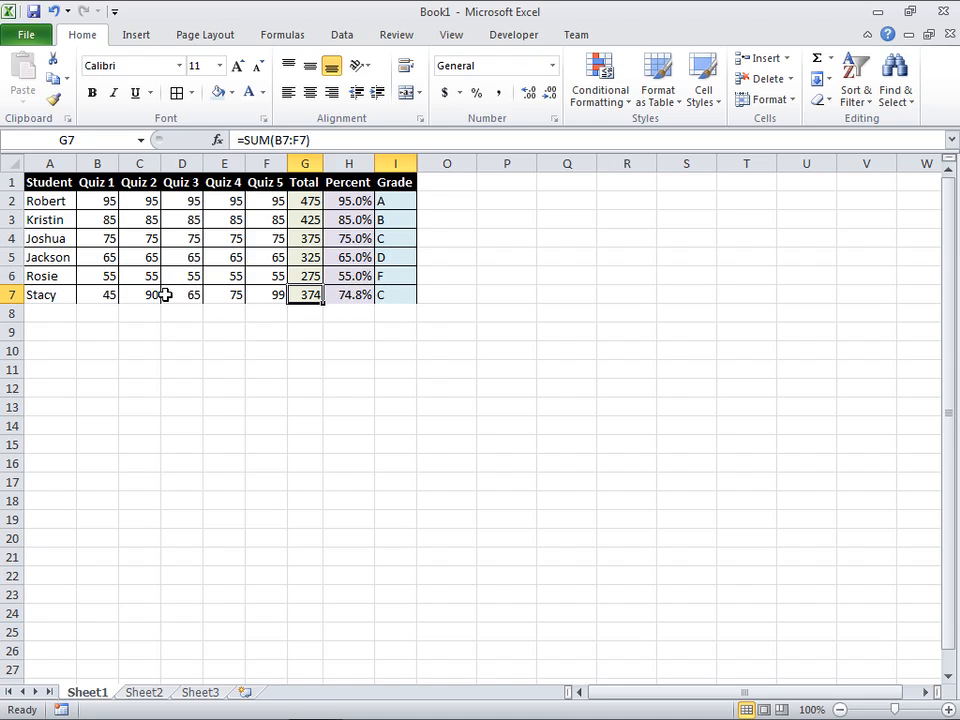
pyautogui.click(38, 313)
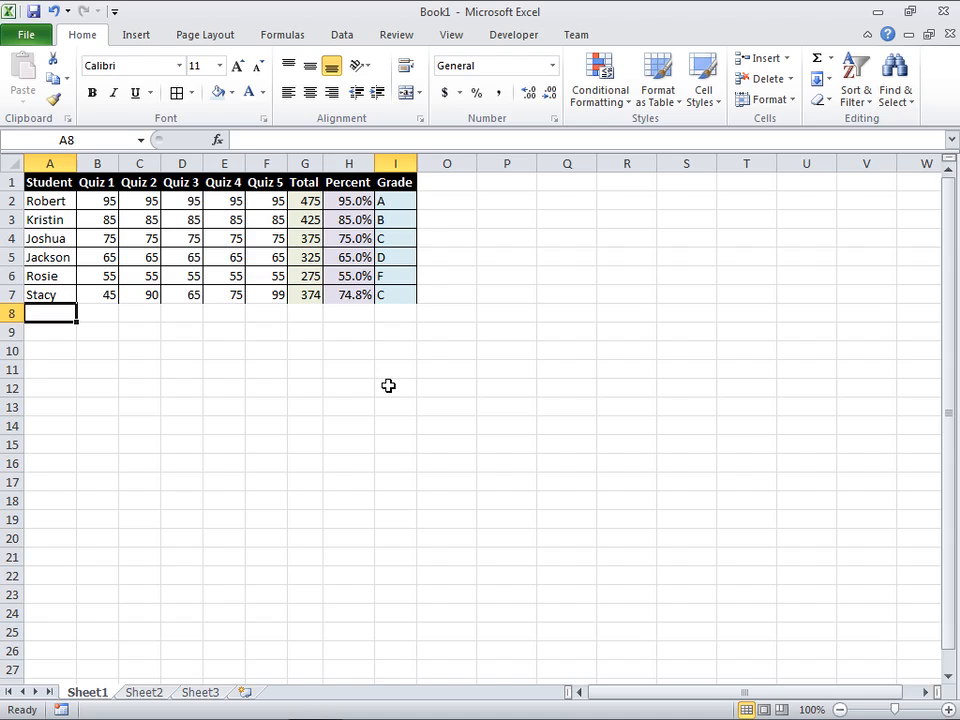
# Step: Rename the Sheet1 worksheet as Grade Sheet
pyautogui.doubleClick(88, 694)
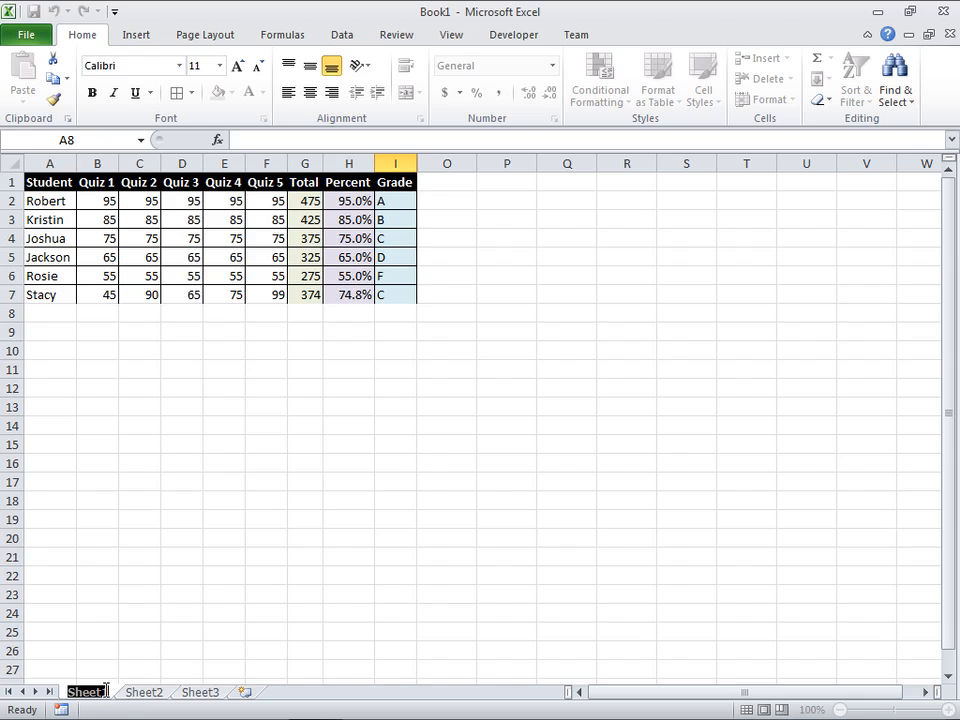
pyautogui.write('Grade Sheet')
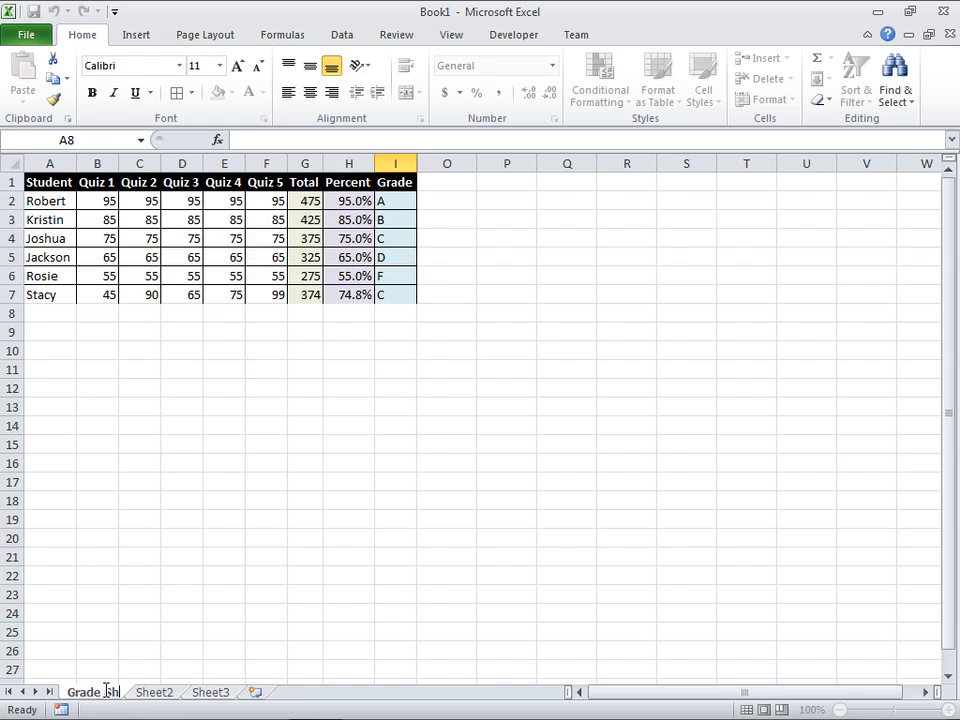
pyautogui.press('Return')
# Step: Rename the gradebook worksheet a second time, entering the same name Grade Sheet
pyautogui.rightClick(118, 695)
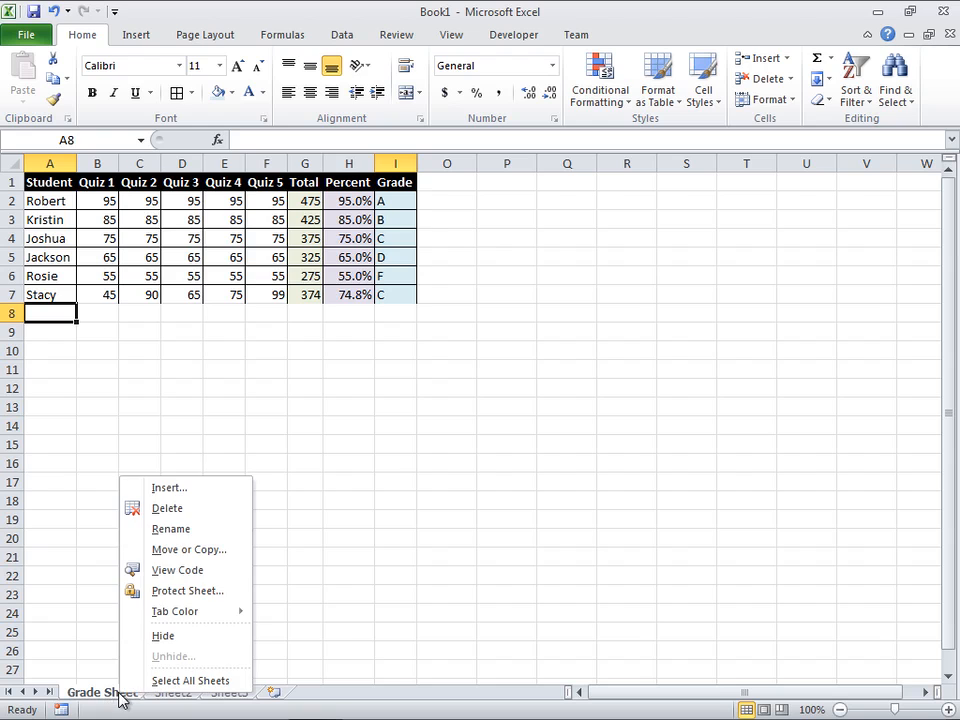
pyautogui.click(174, 531)
pyautogui.write('Grade Sheet')
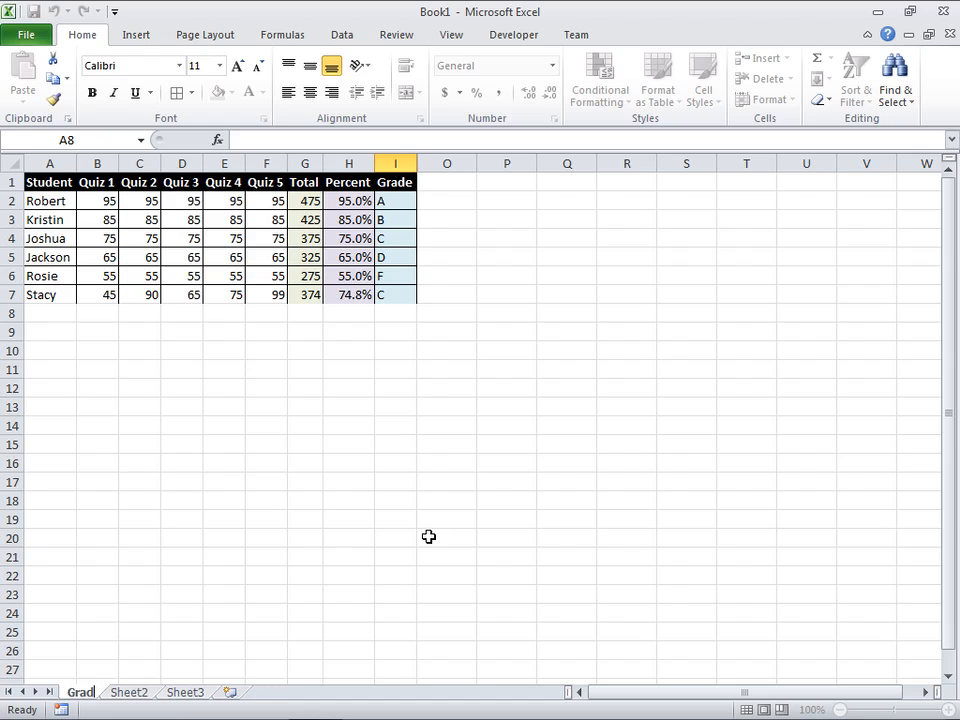
pyautogui.press('Return')
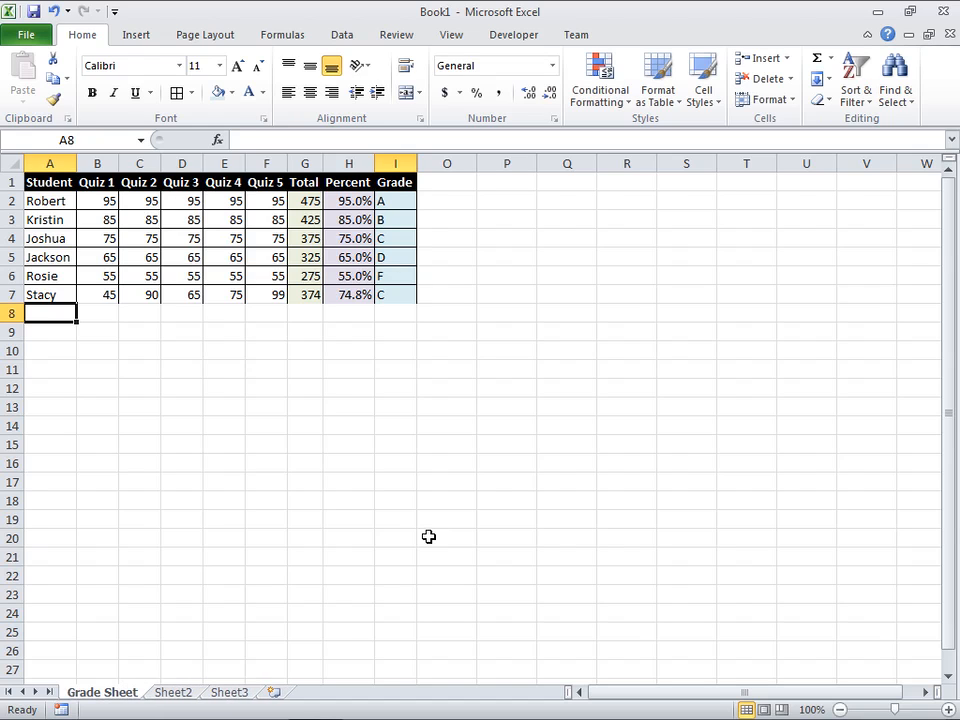
pyautogui.doubleClick(118, 689)
pyautogui.click(165, 652)
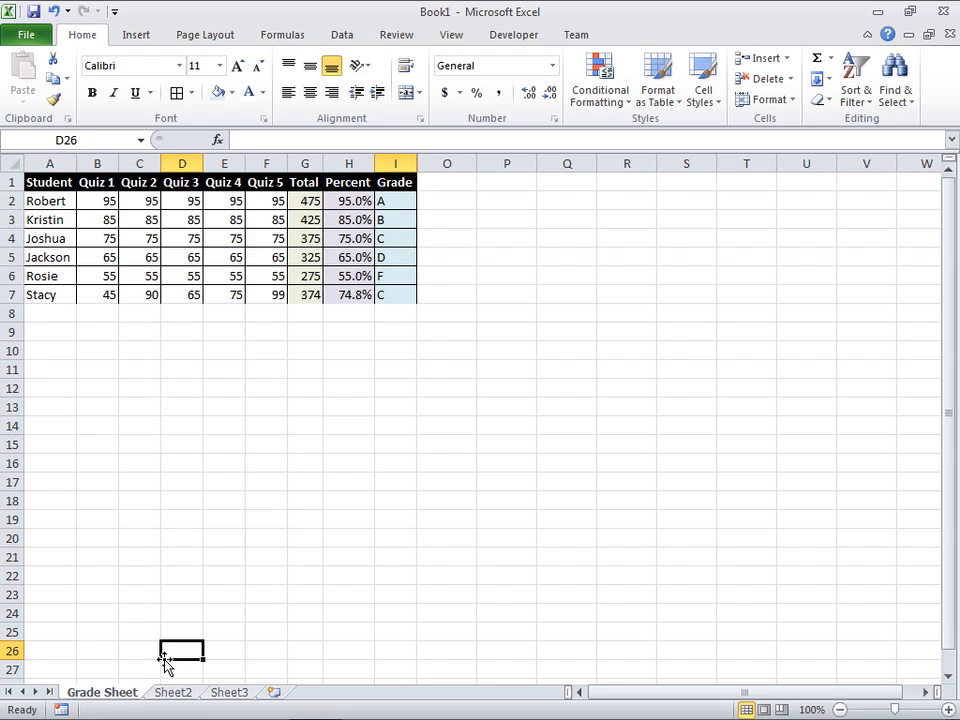
pyautogui.rightClick(107, 692)
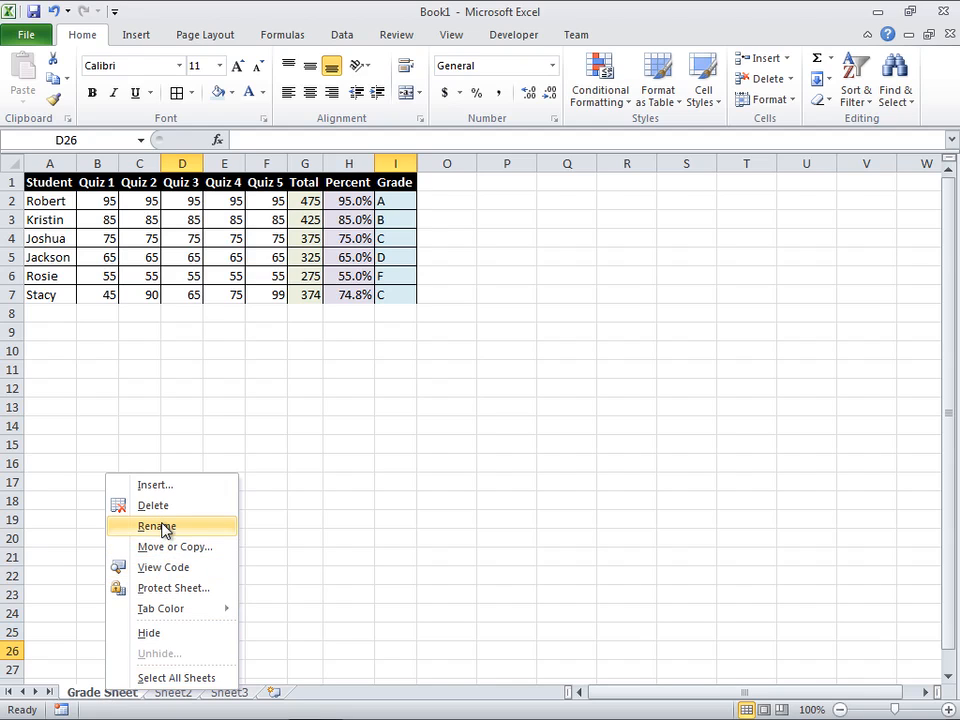
pyautogui.press('Escape')
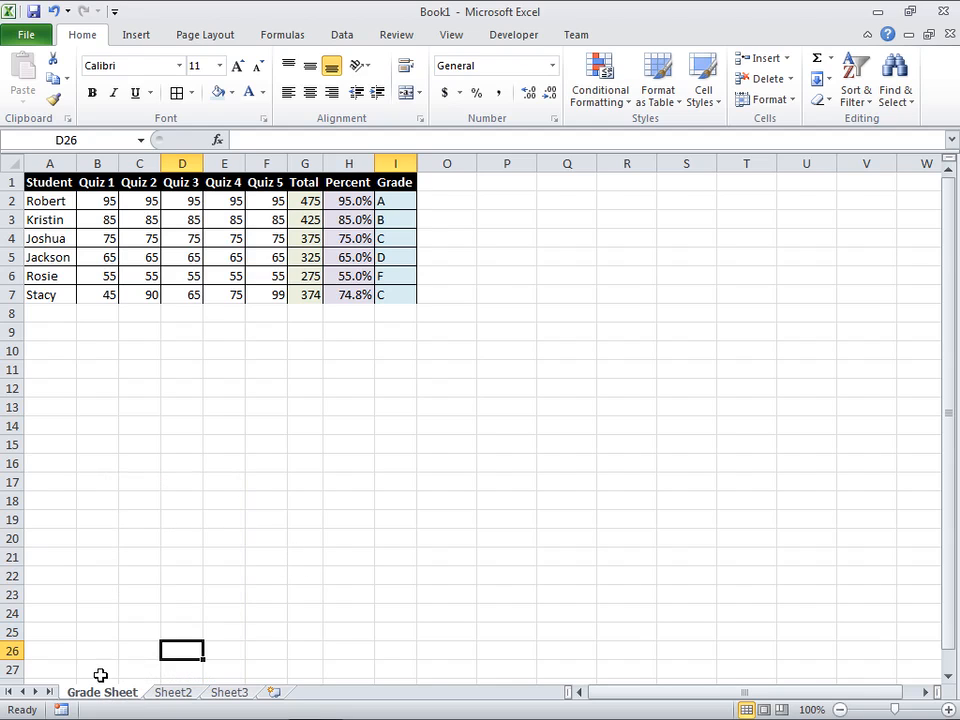
# Step: Set the tab color of Grade Sheet to standard red, check it from Sheet3 and return to Grade Sheet
pyautogui.rightClick(118, 695)
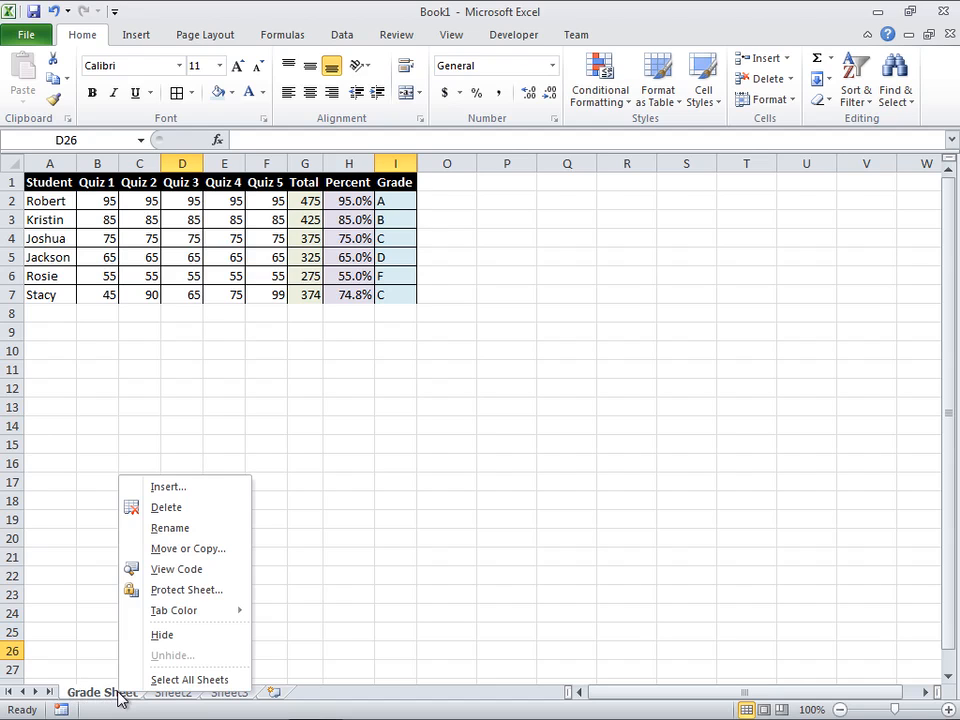
pyautogui.moveTo(185, 622)
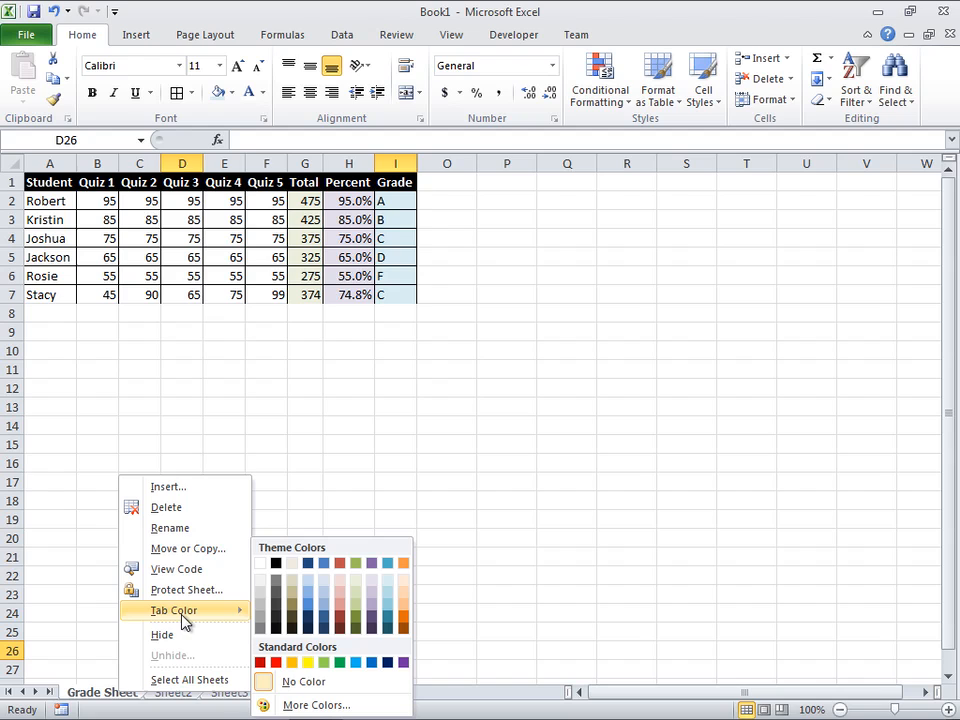
pyautogui.click(276, 663)
pyautogui.click(226, 693)
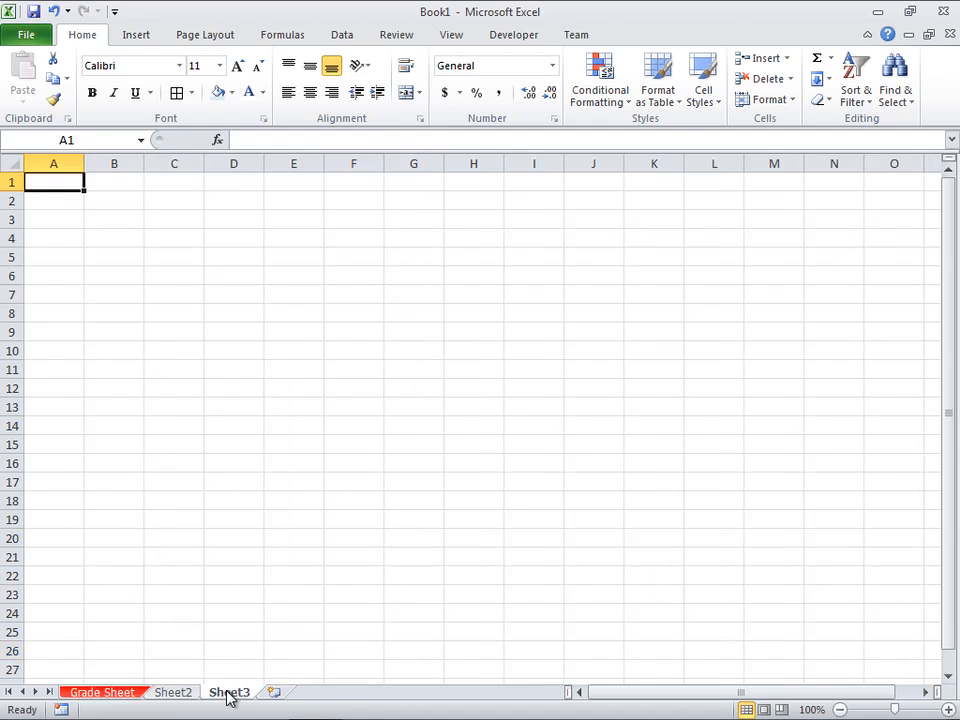
pyautogui.click(107, 694)
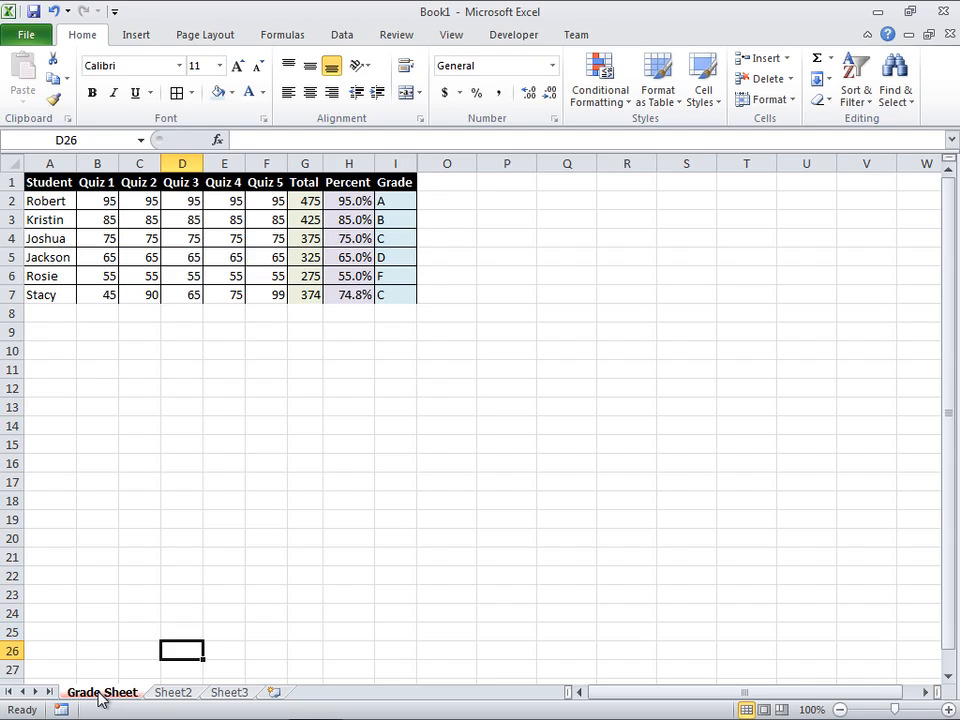
# Step: Save the workbook in the Documents library as an Excel Workbook named Grade Sheet
pyautogui.click(27, 38)
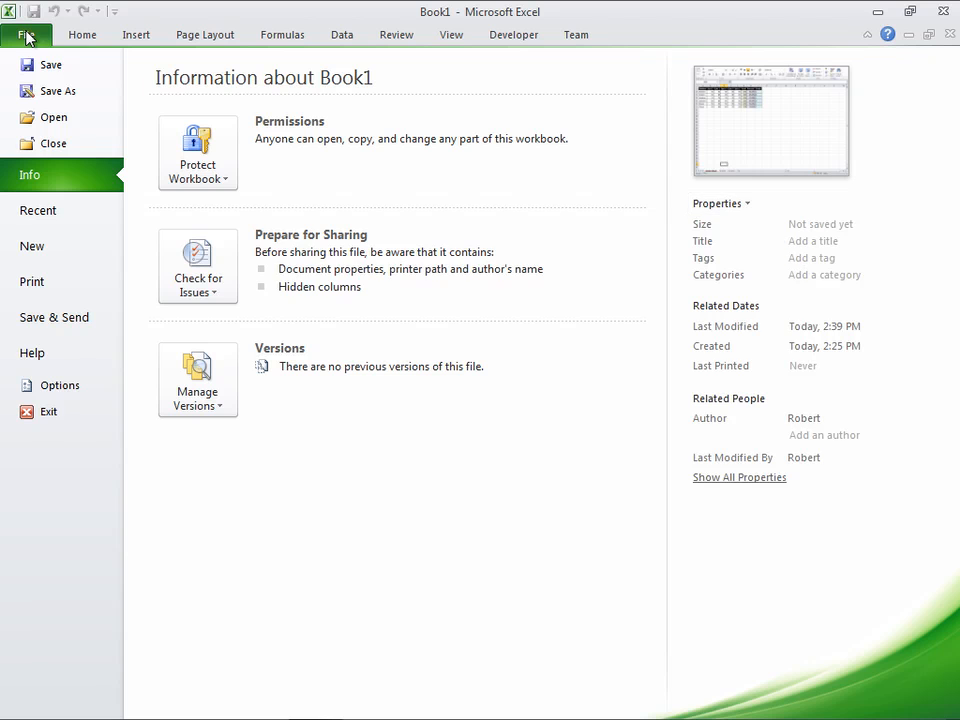
pyautogui.click(52, 91)
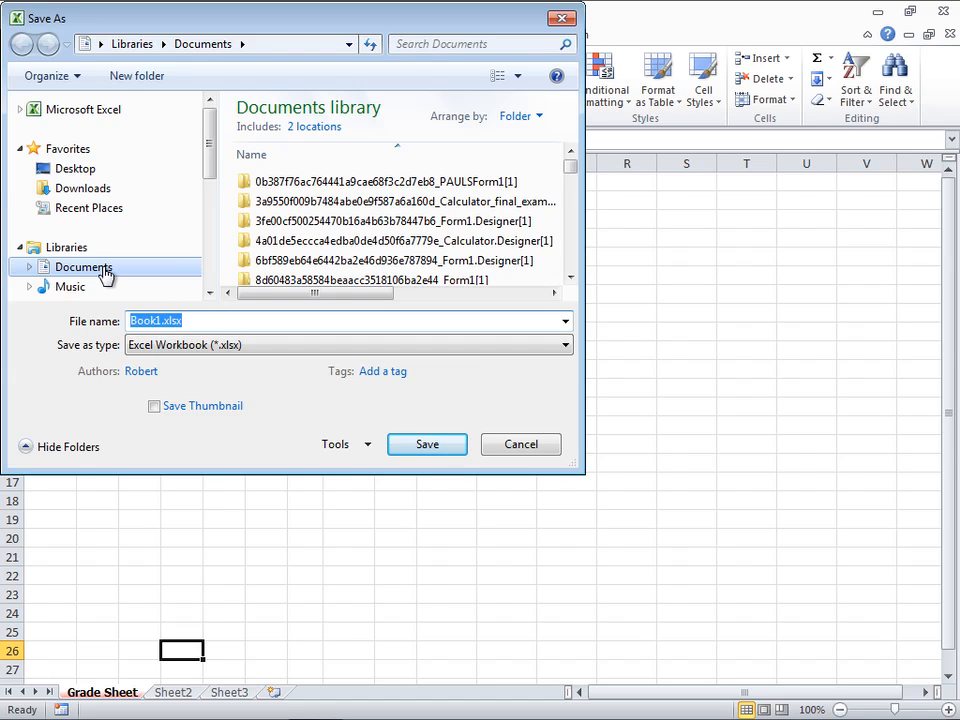
pyautogui.write('Grade Sheet')
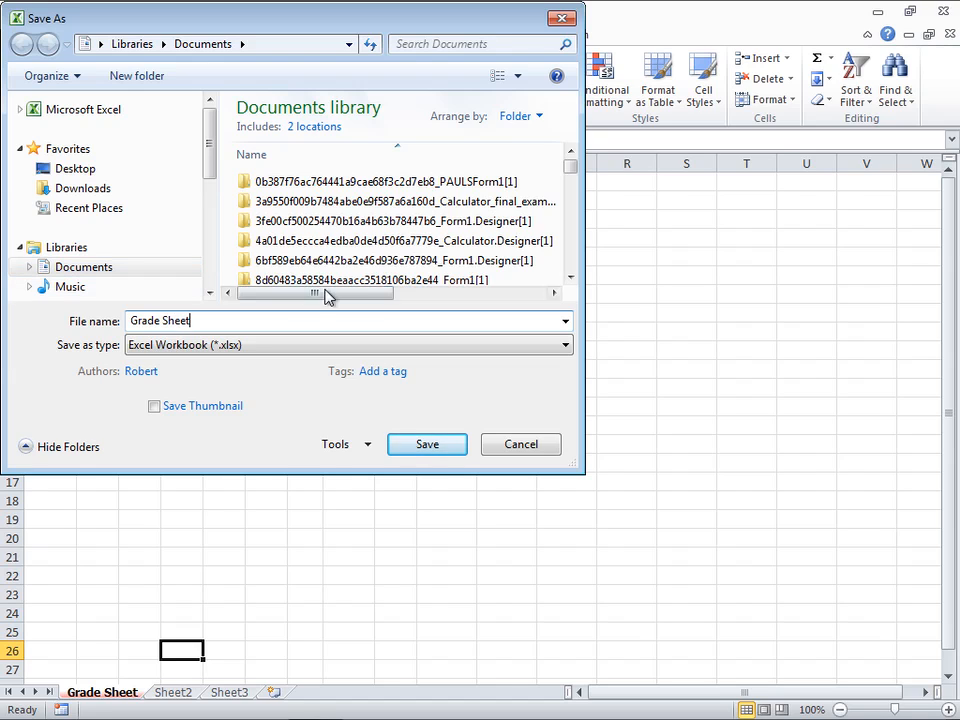
pyautogui.click(424, 447)
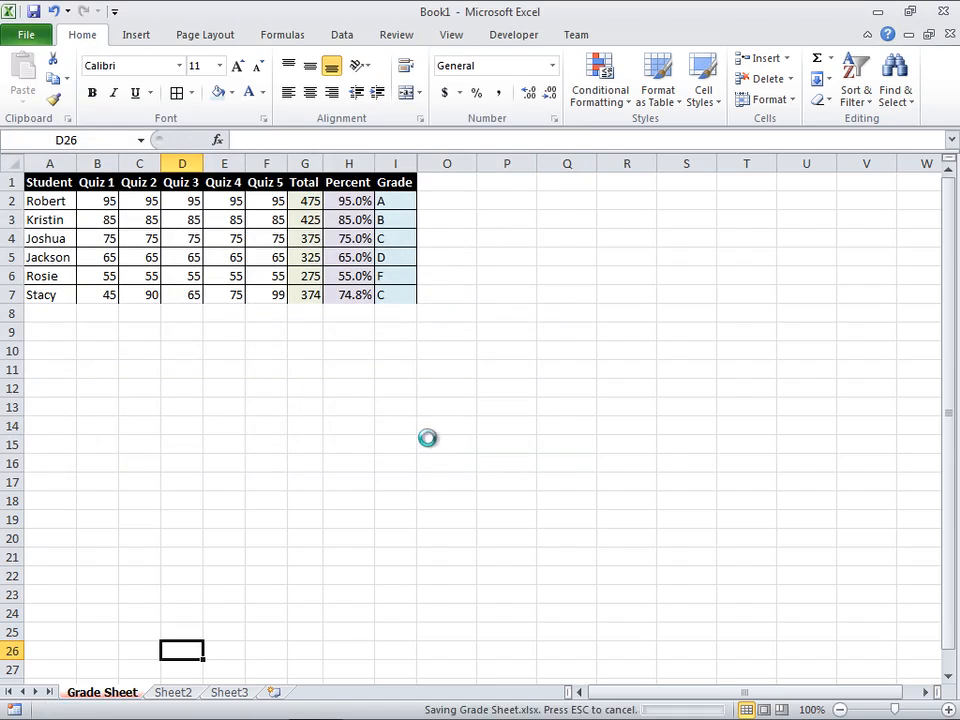